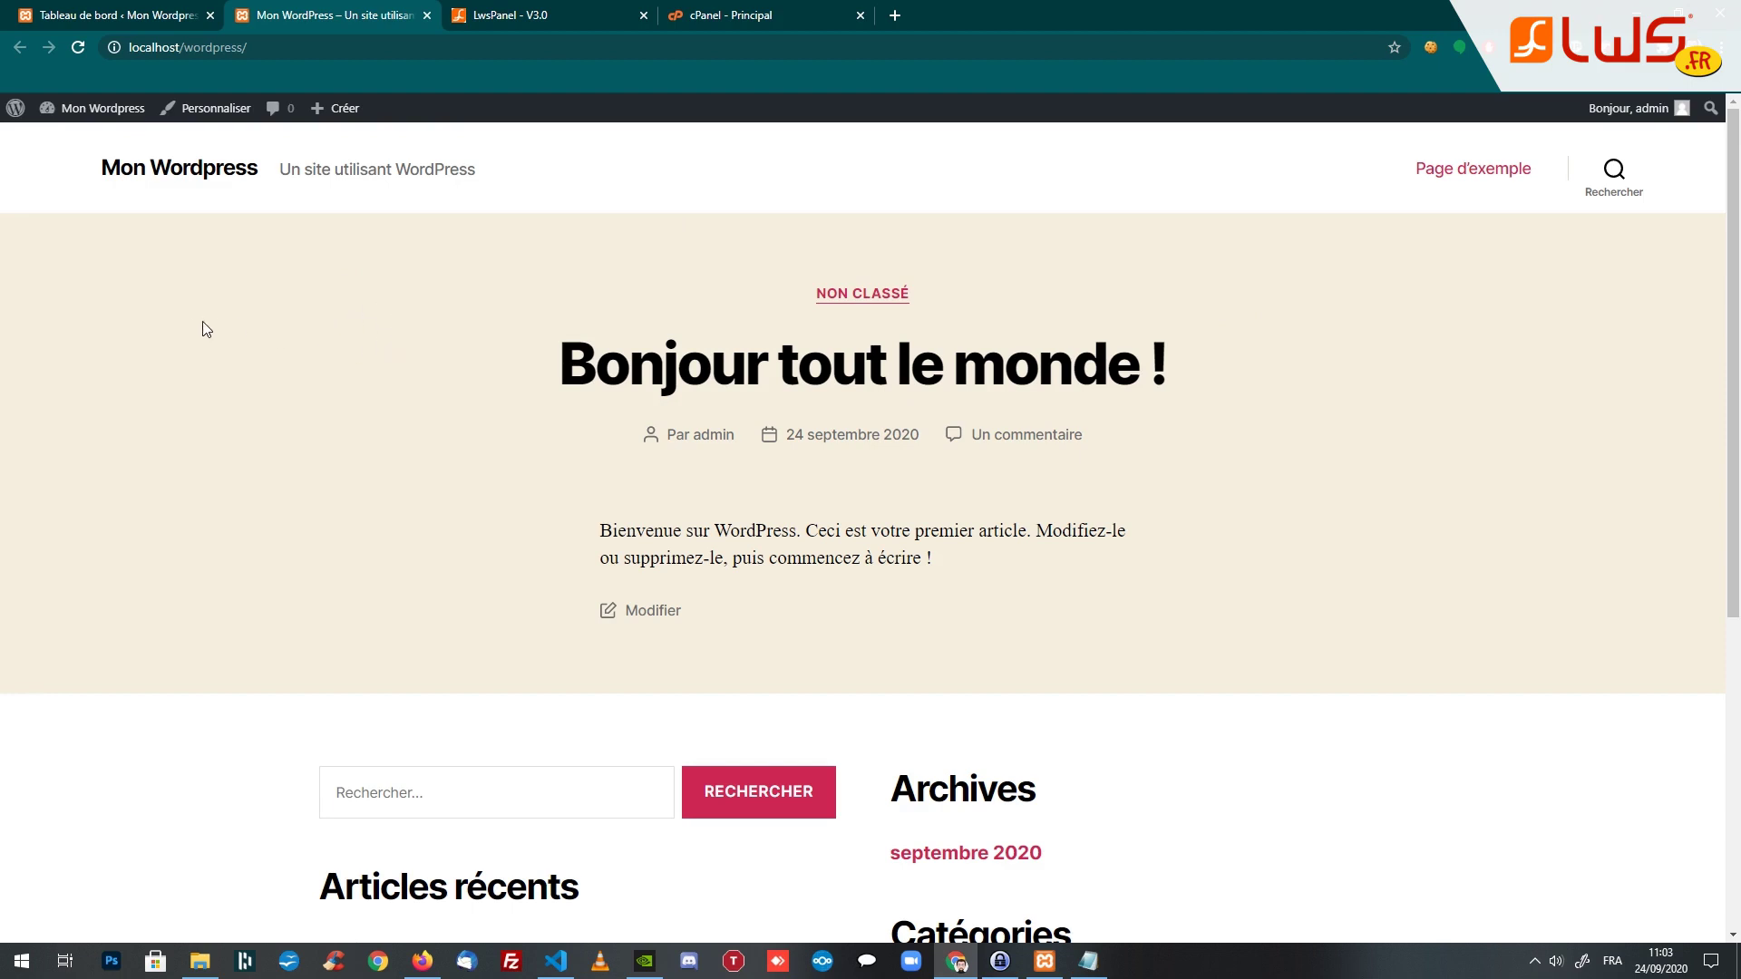
# Find the Duplicator migration plugin in the WordPress plugin directory, install it and activate it
pyautogui.click(97, 20)
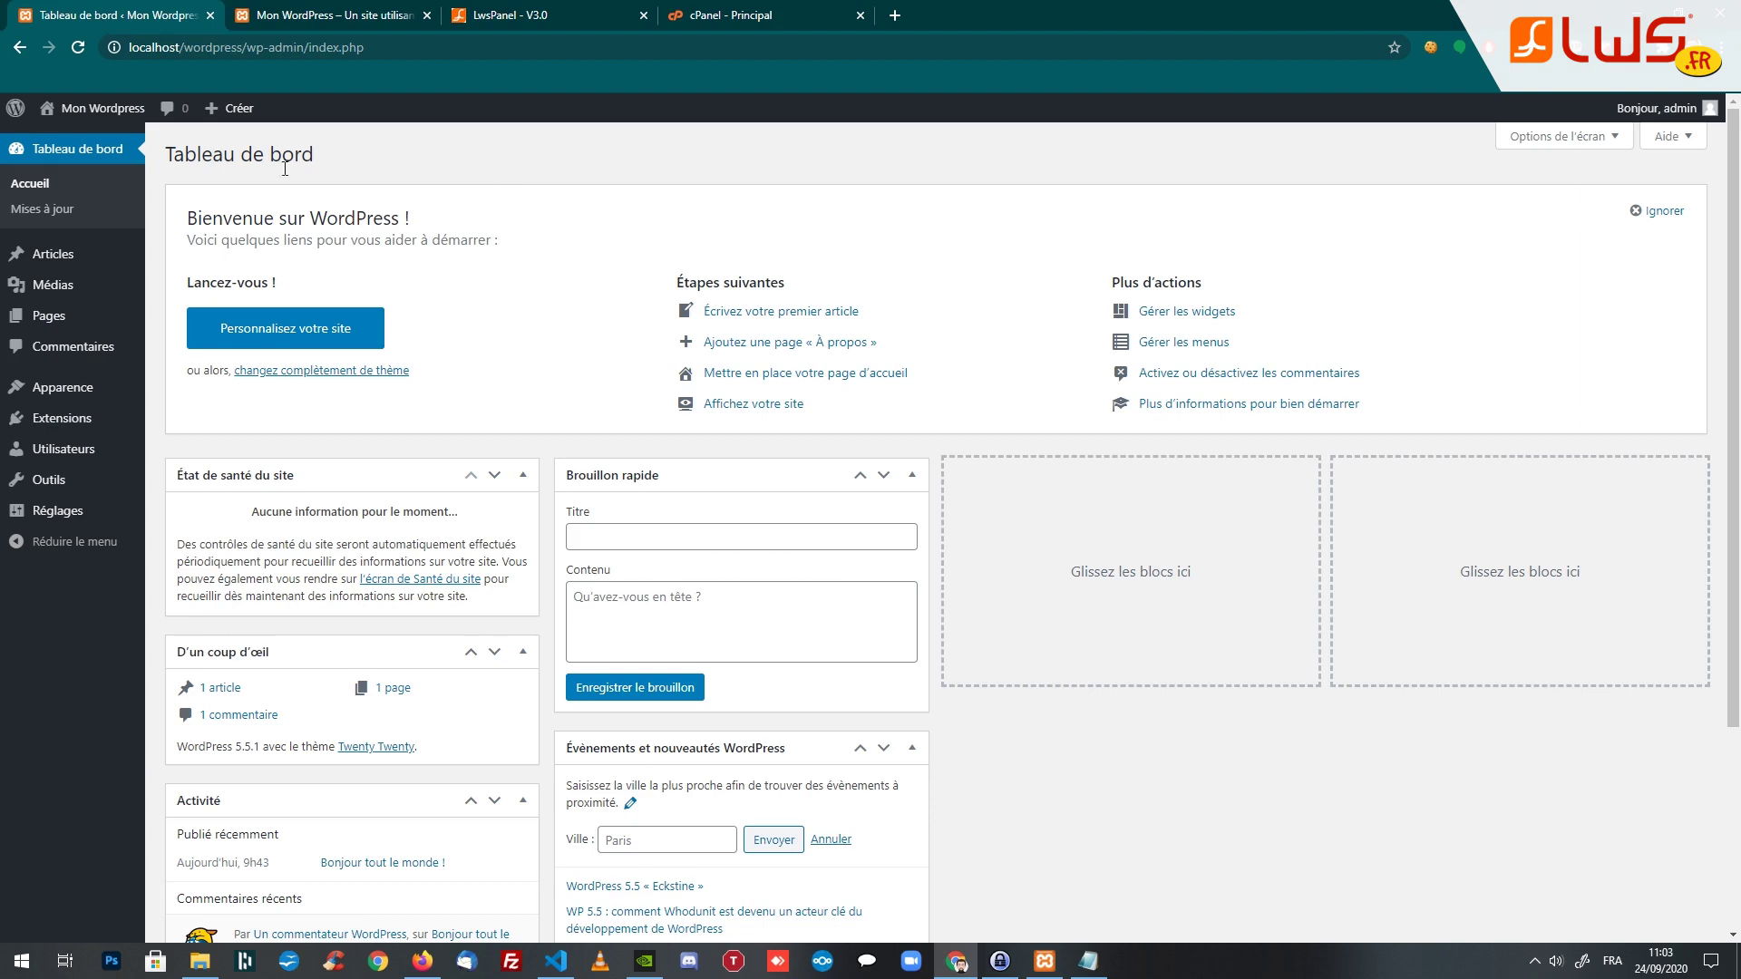
pyautogui.moveTo(128, 397)
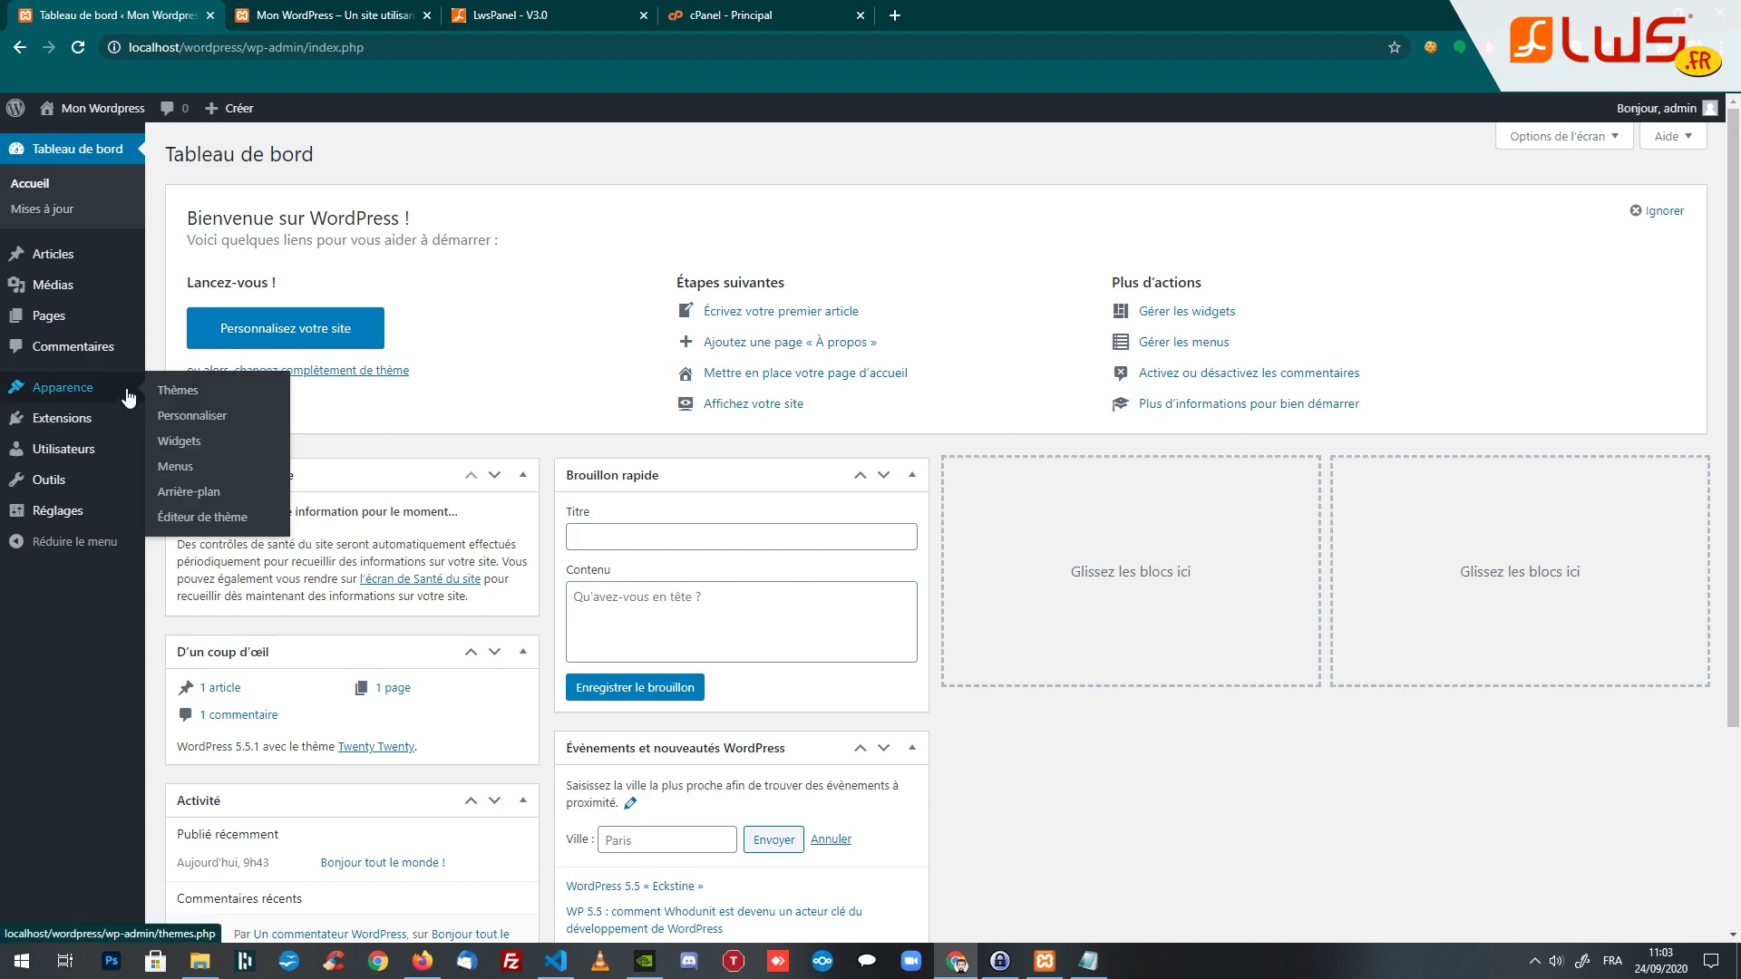
pyautogui.click(52, 422)
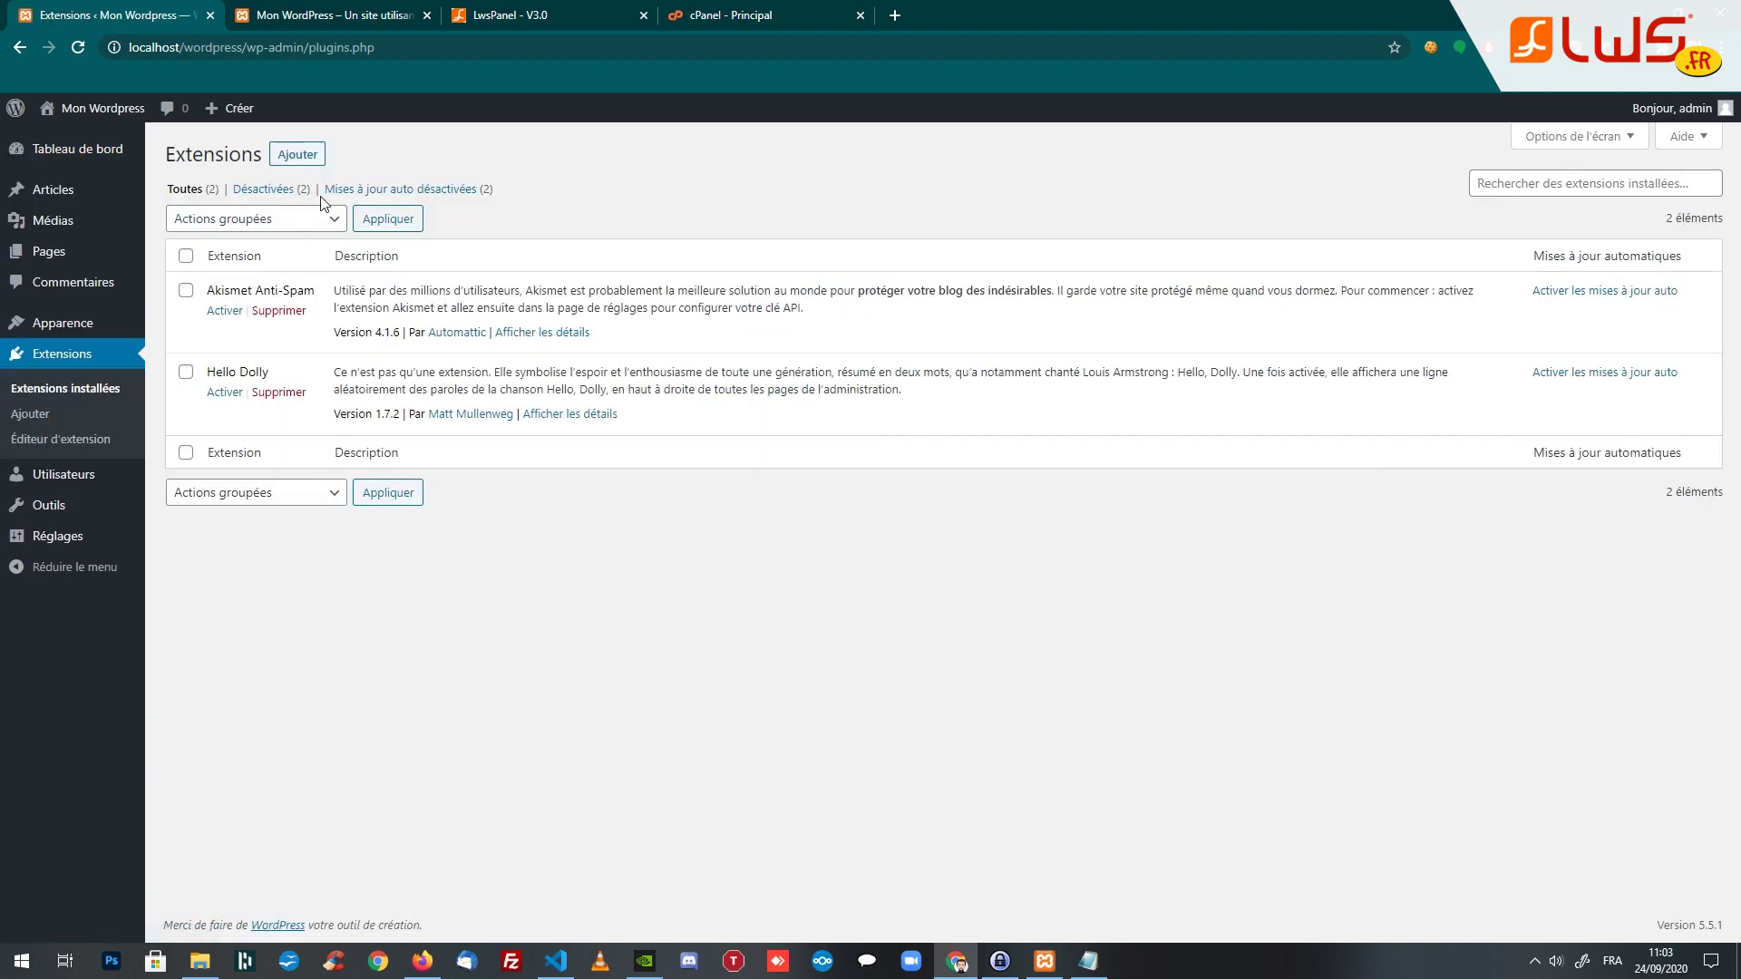
pyautogui.click(299, 156)
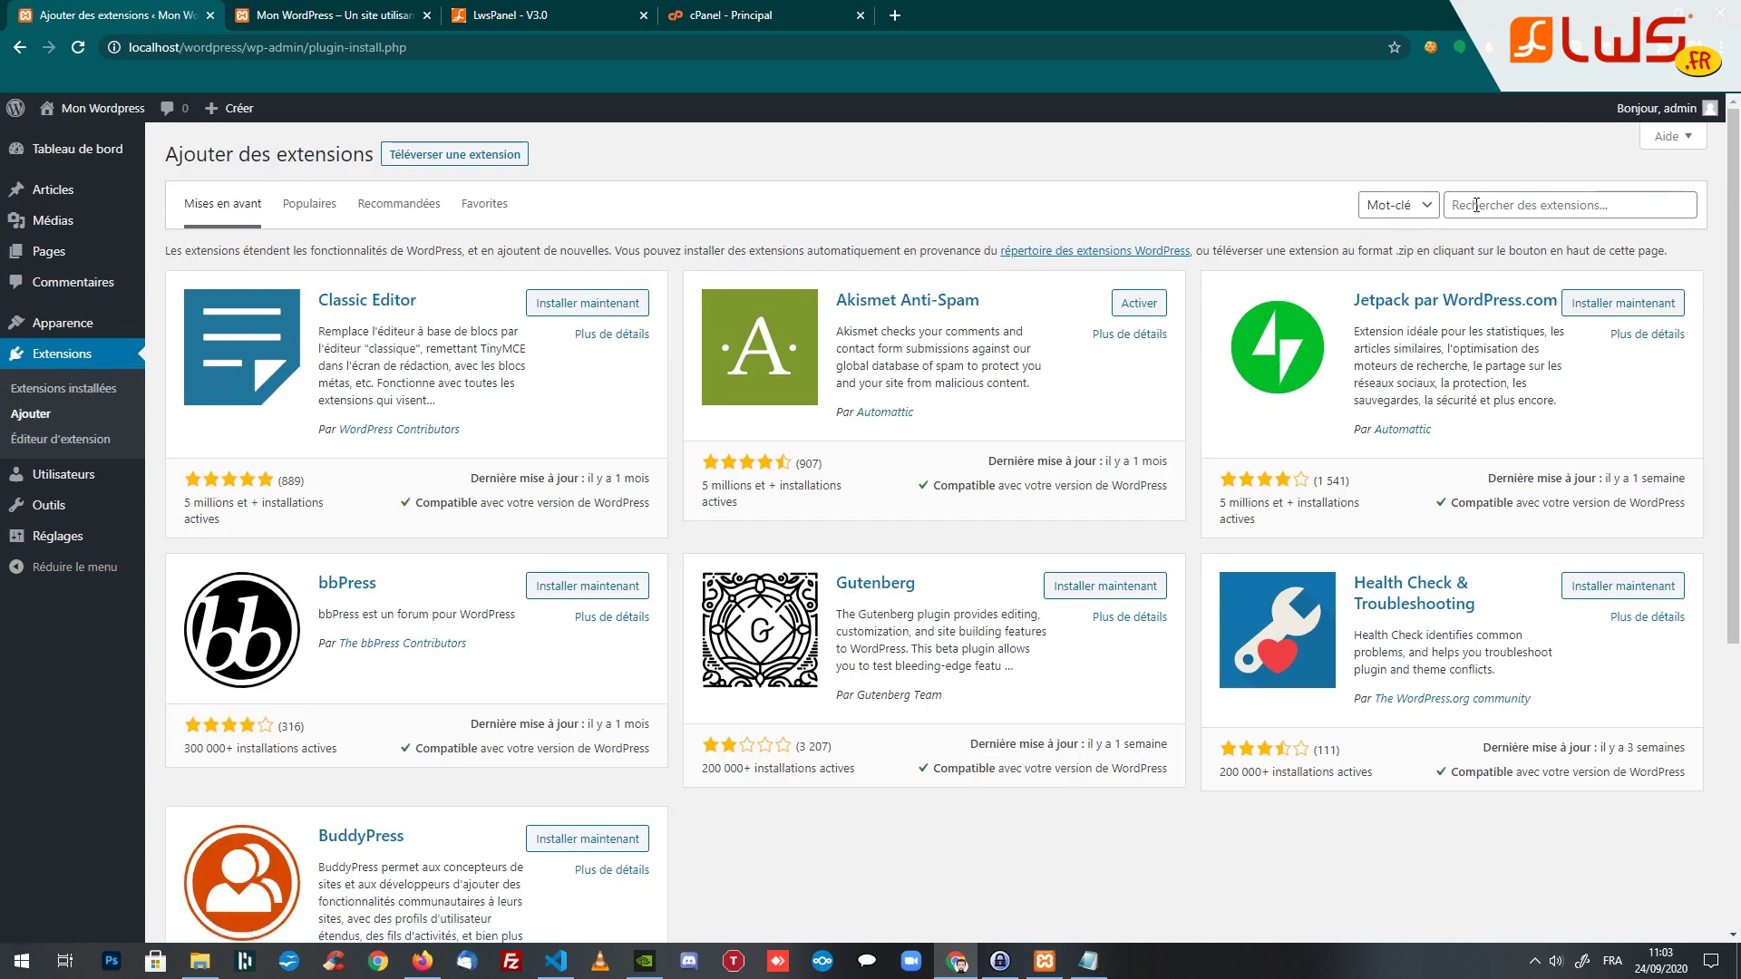
pyautogui.click(1476, 205)
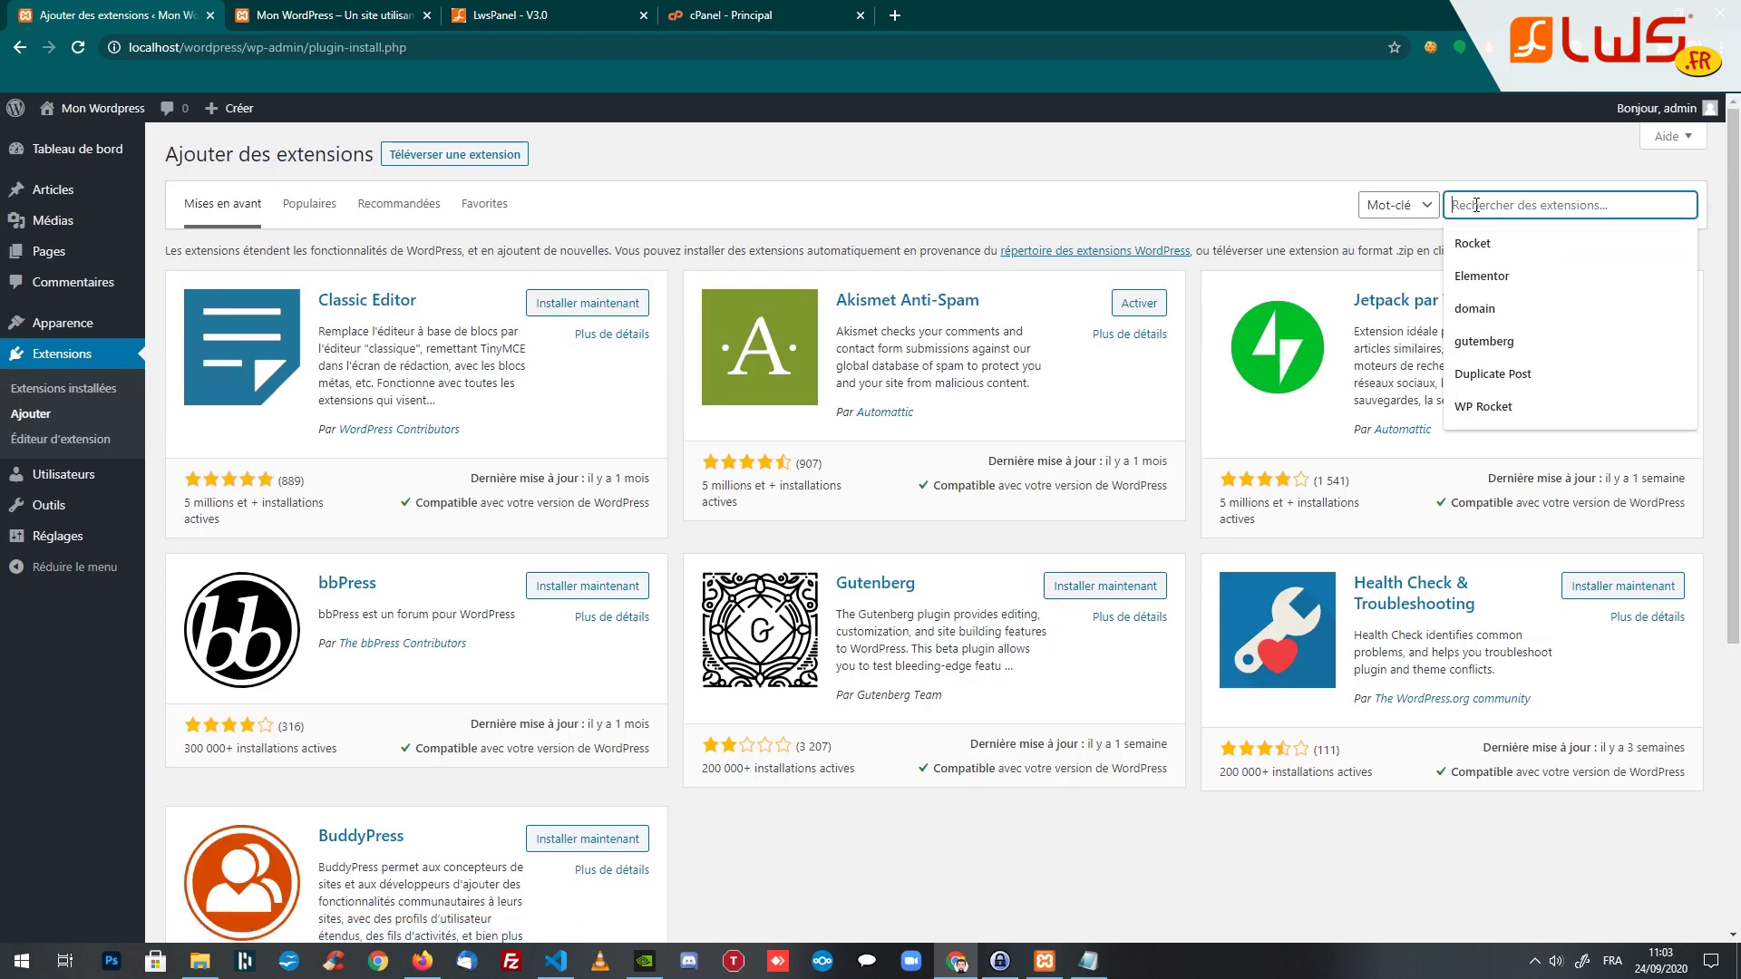
pyautogui.write('Duplicator')
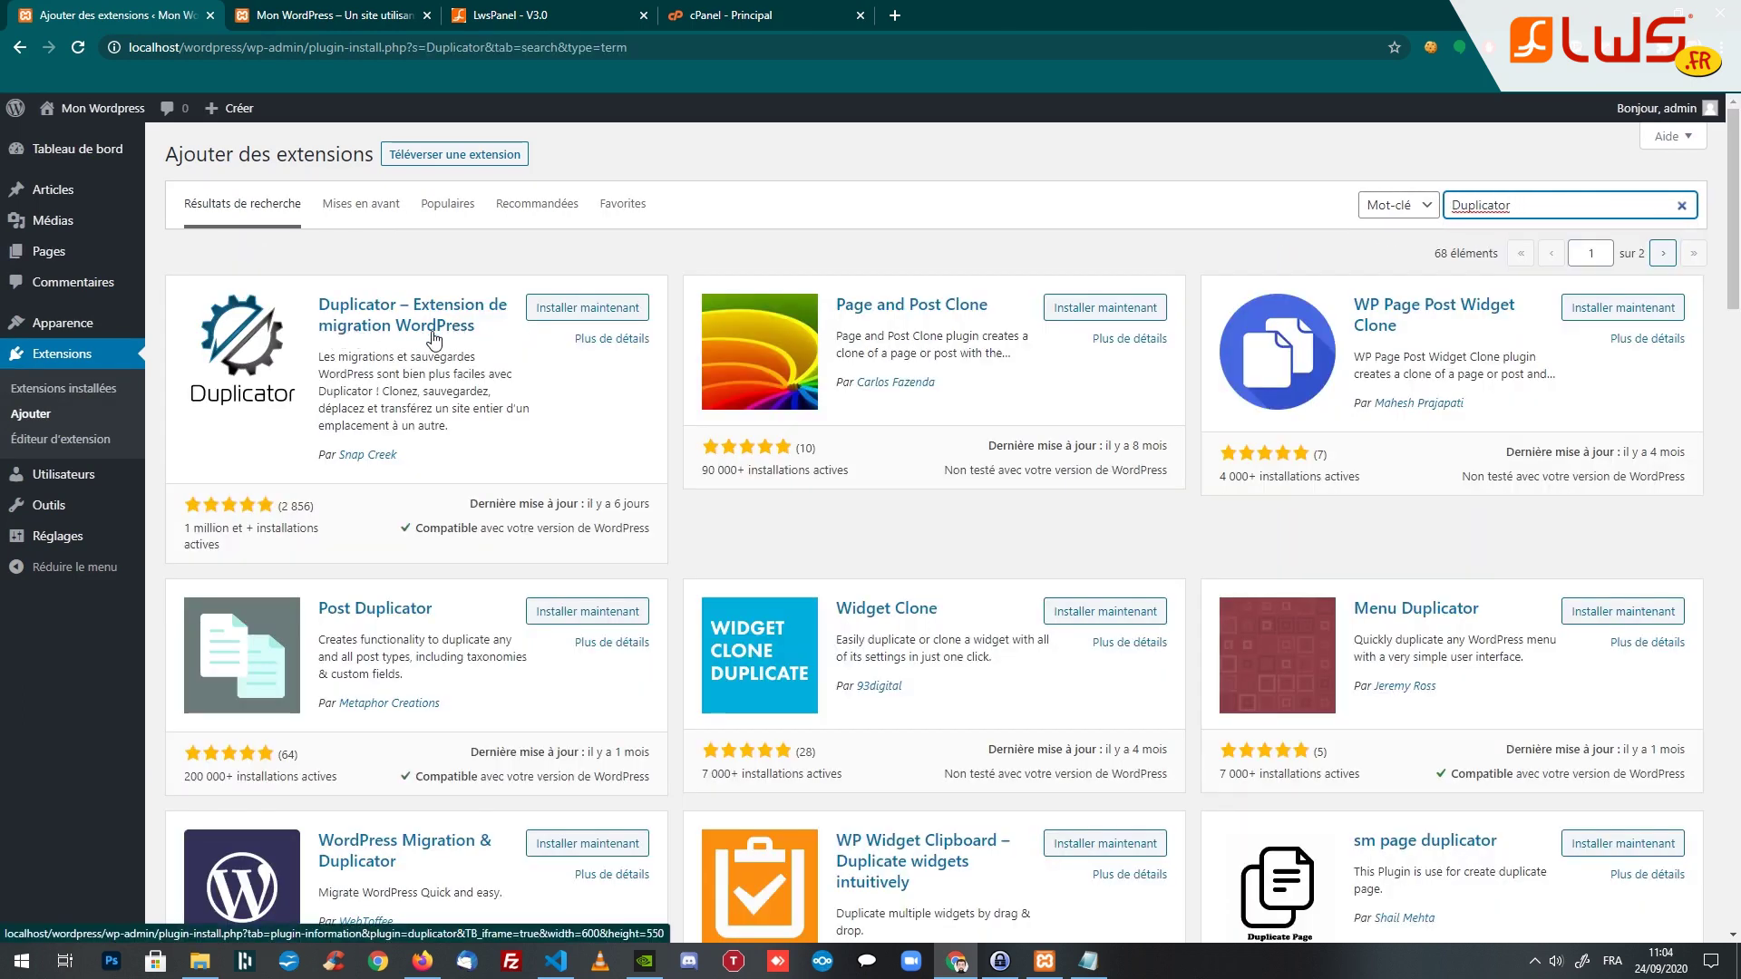
pyautogui.click(600, 309)
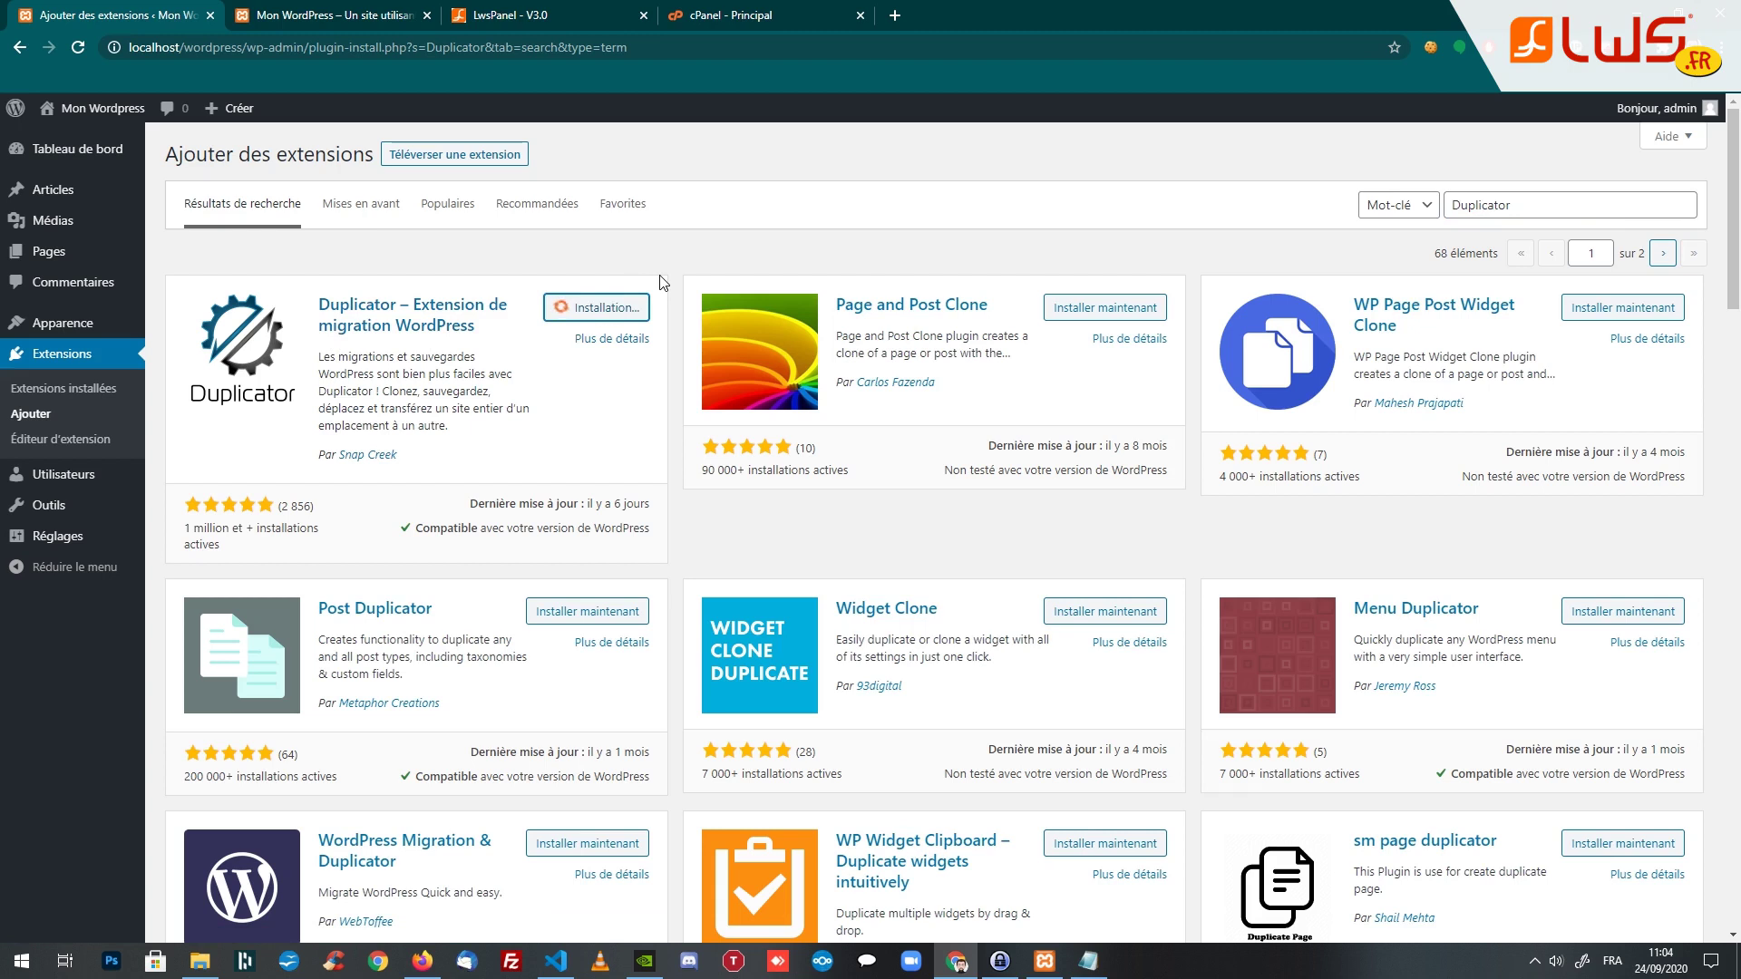
pyautogui.click(628, 308)
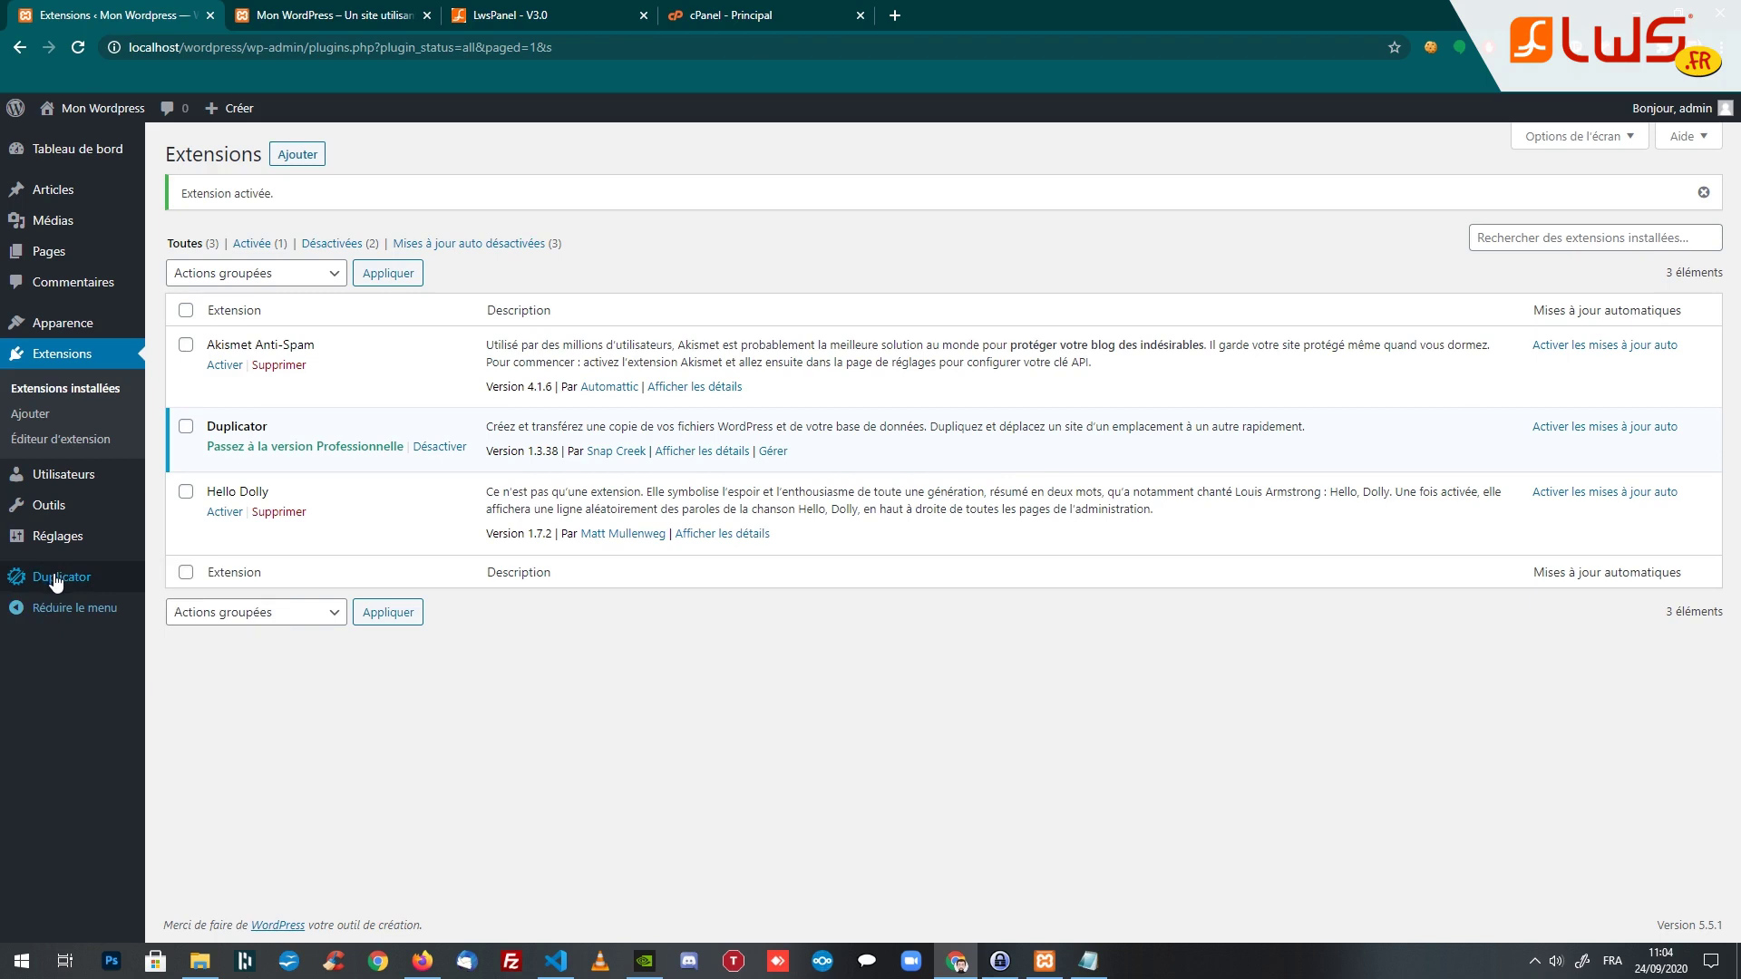
# Build a Duplicator package of the local site with the default name 20200924_monwordpress, running the system scan first
pyautogui.moveTo(56, 581)
pyautogui.click(57, 580)
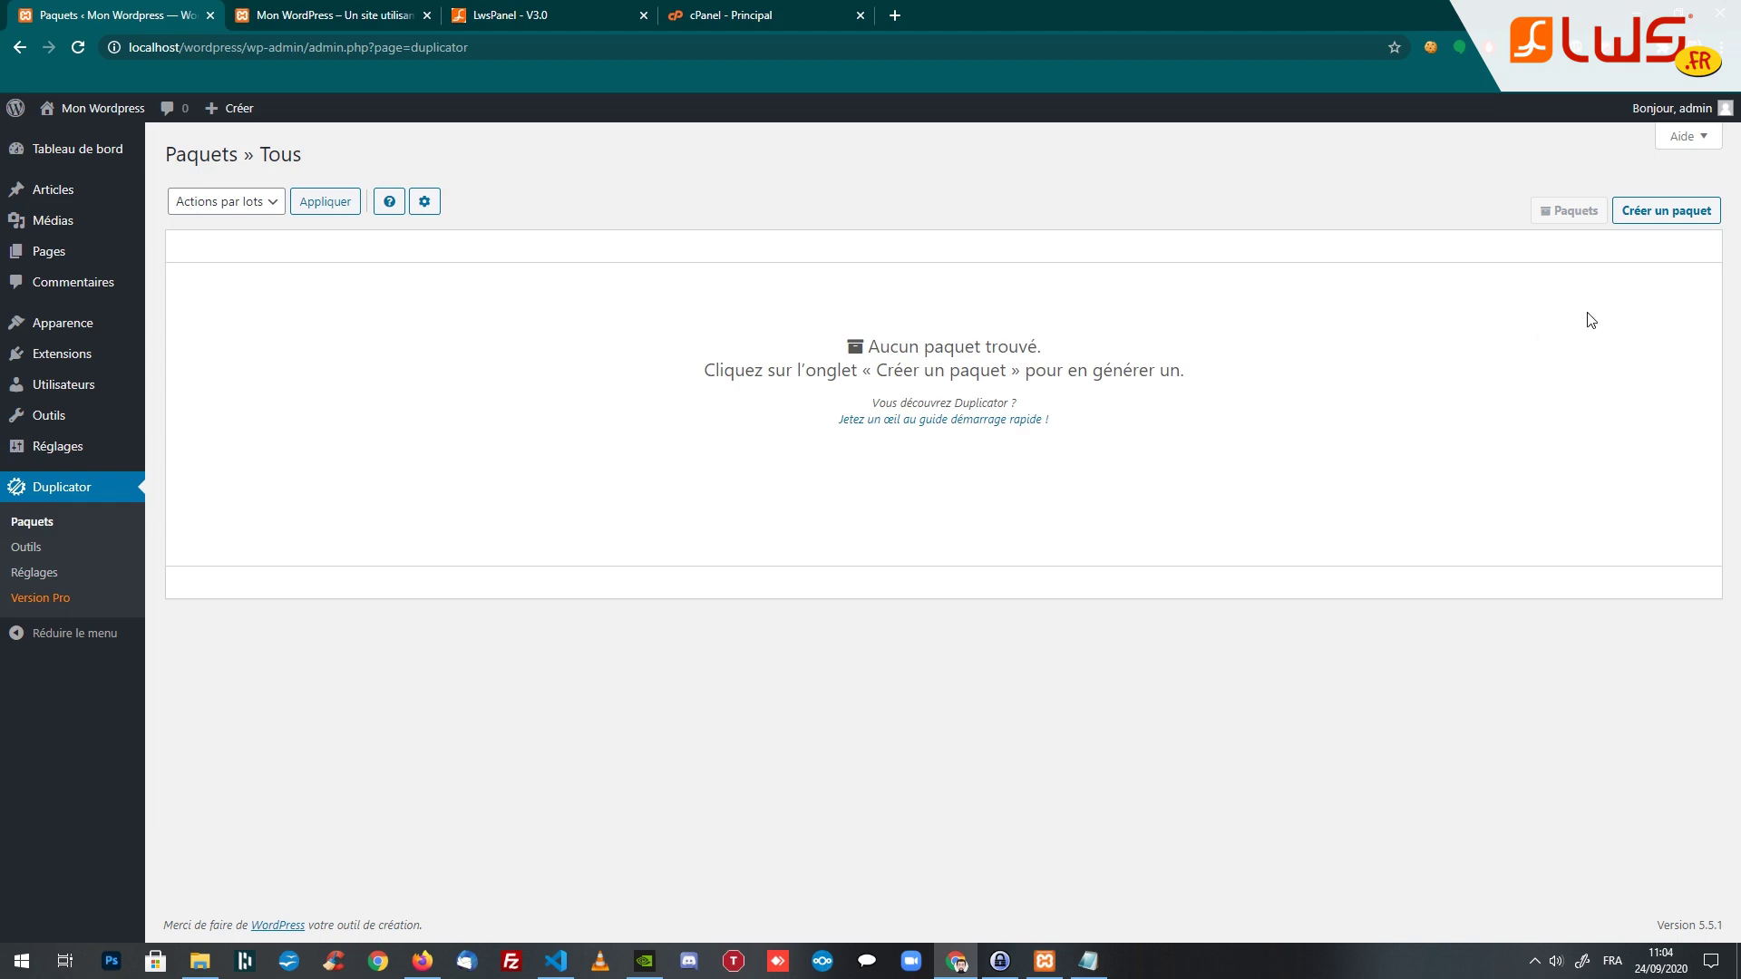
pyautogui.click(1667, 210)
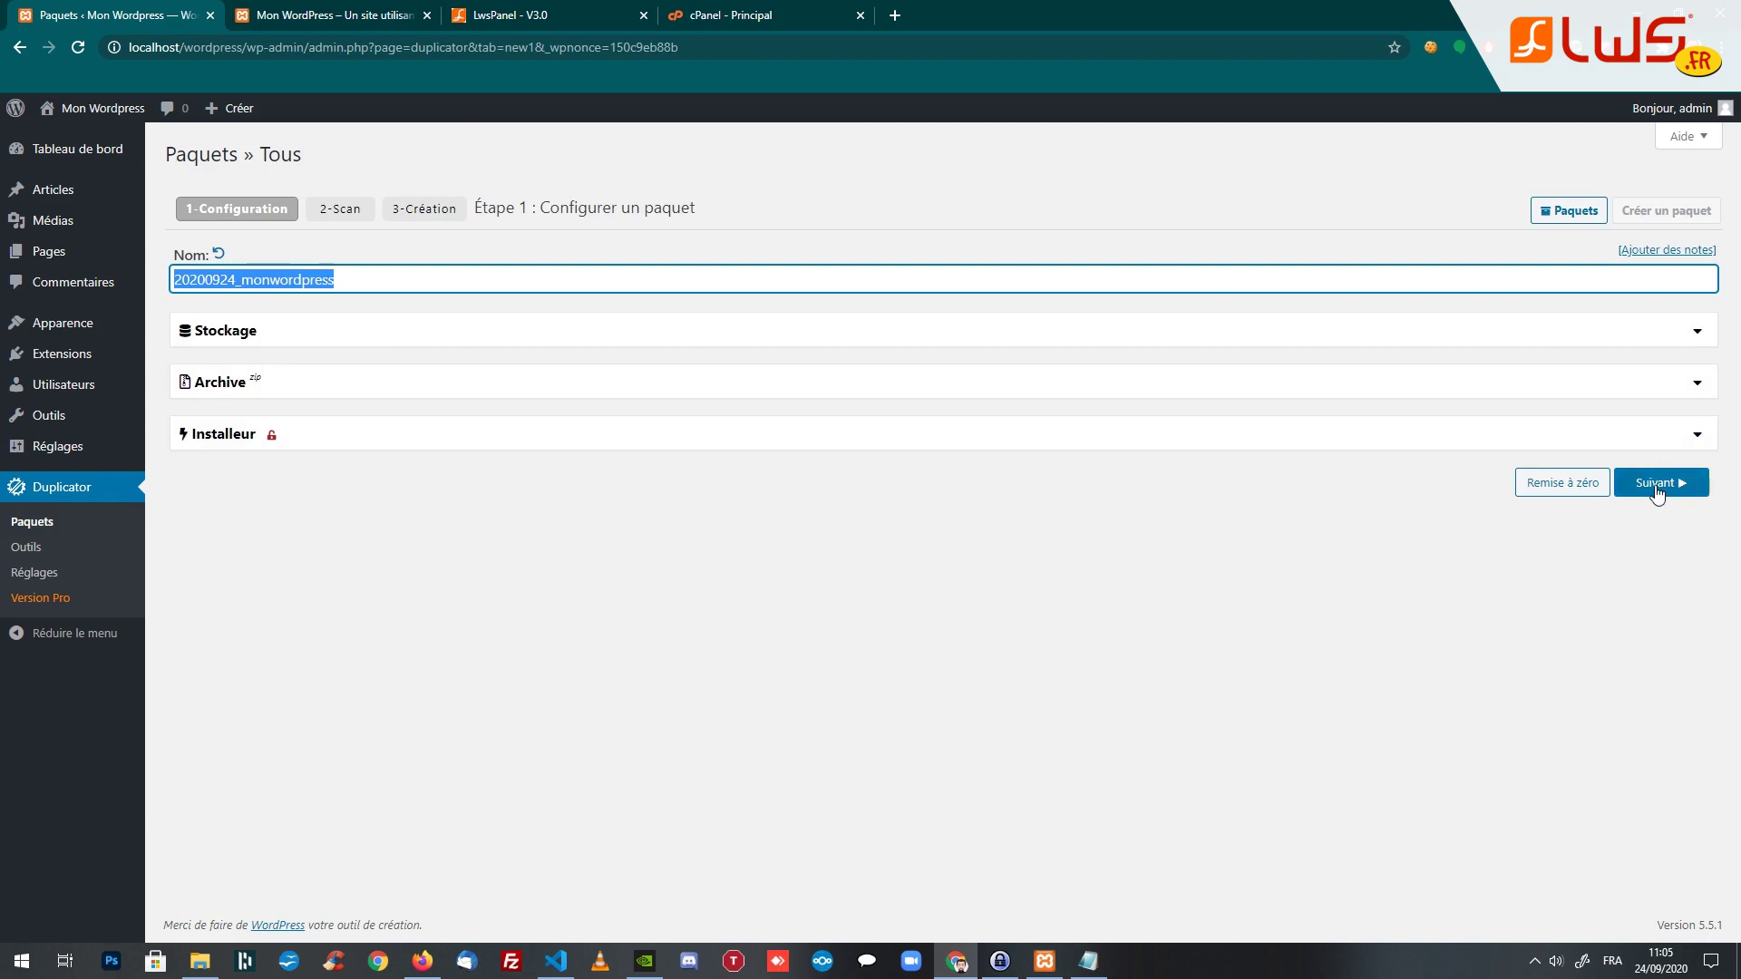
pyautogui.click(1656, 490)
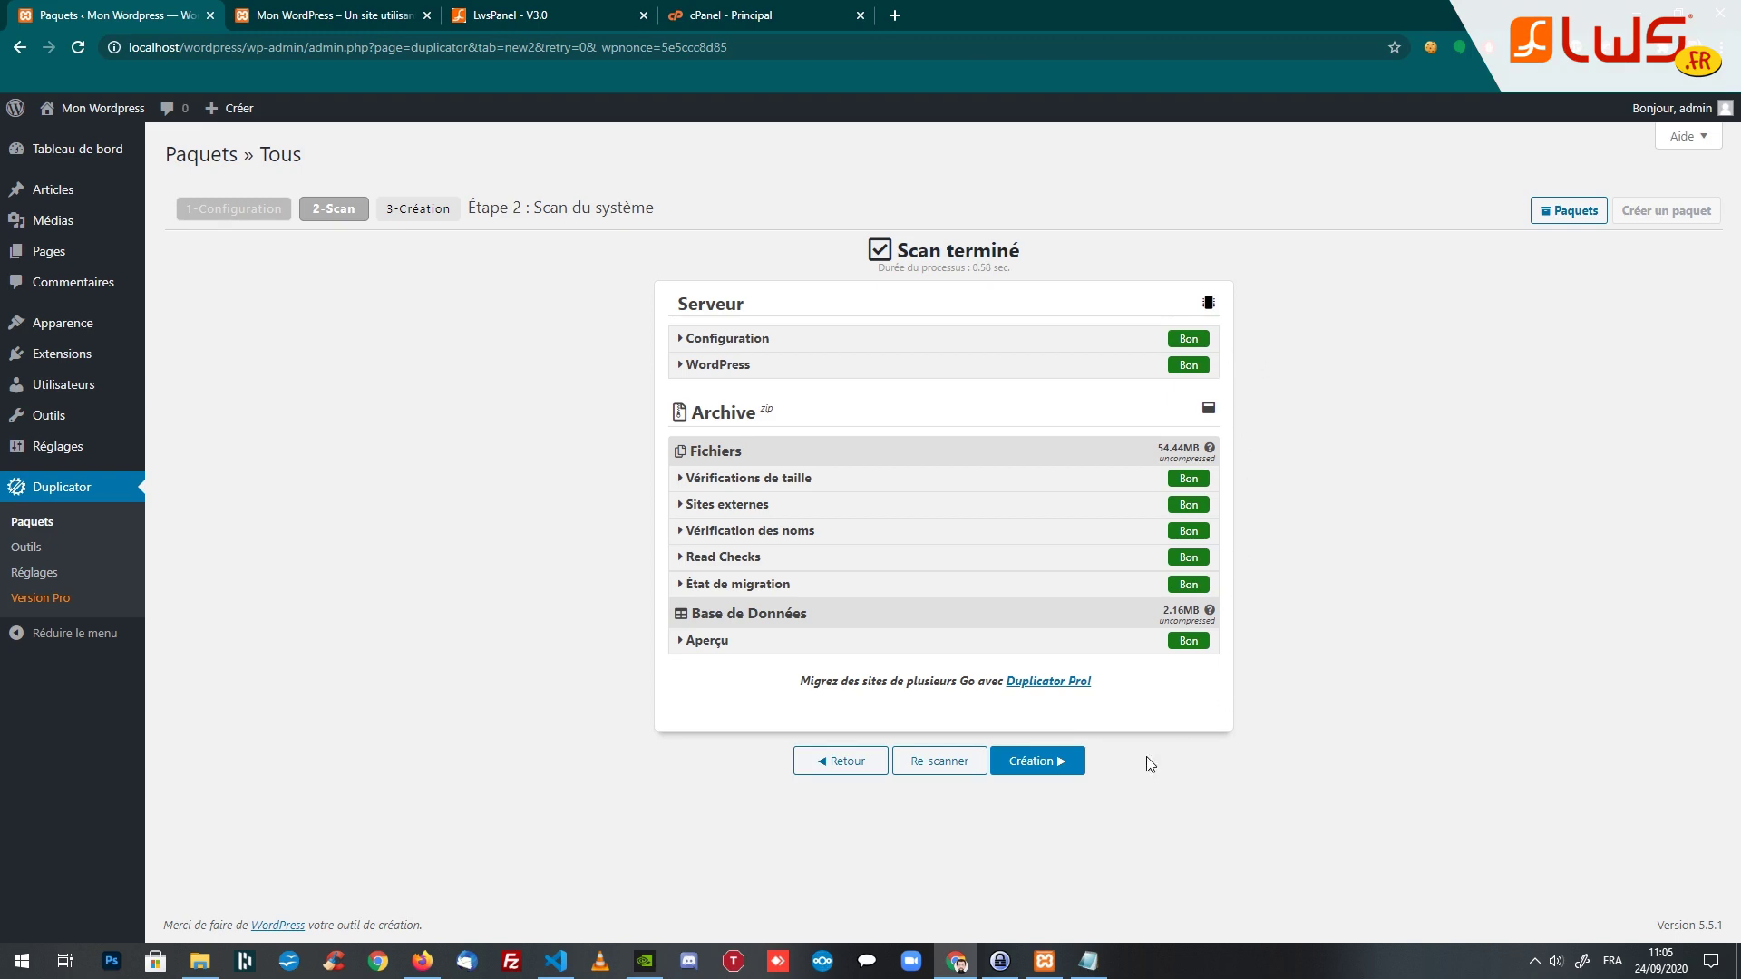
pyautogui.click(1038, 769)
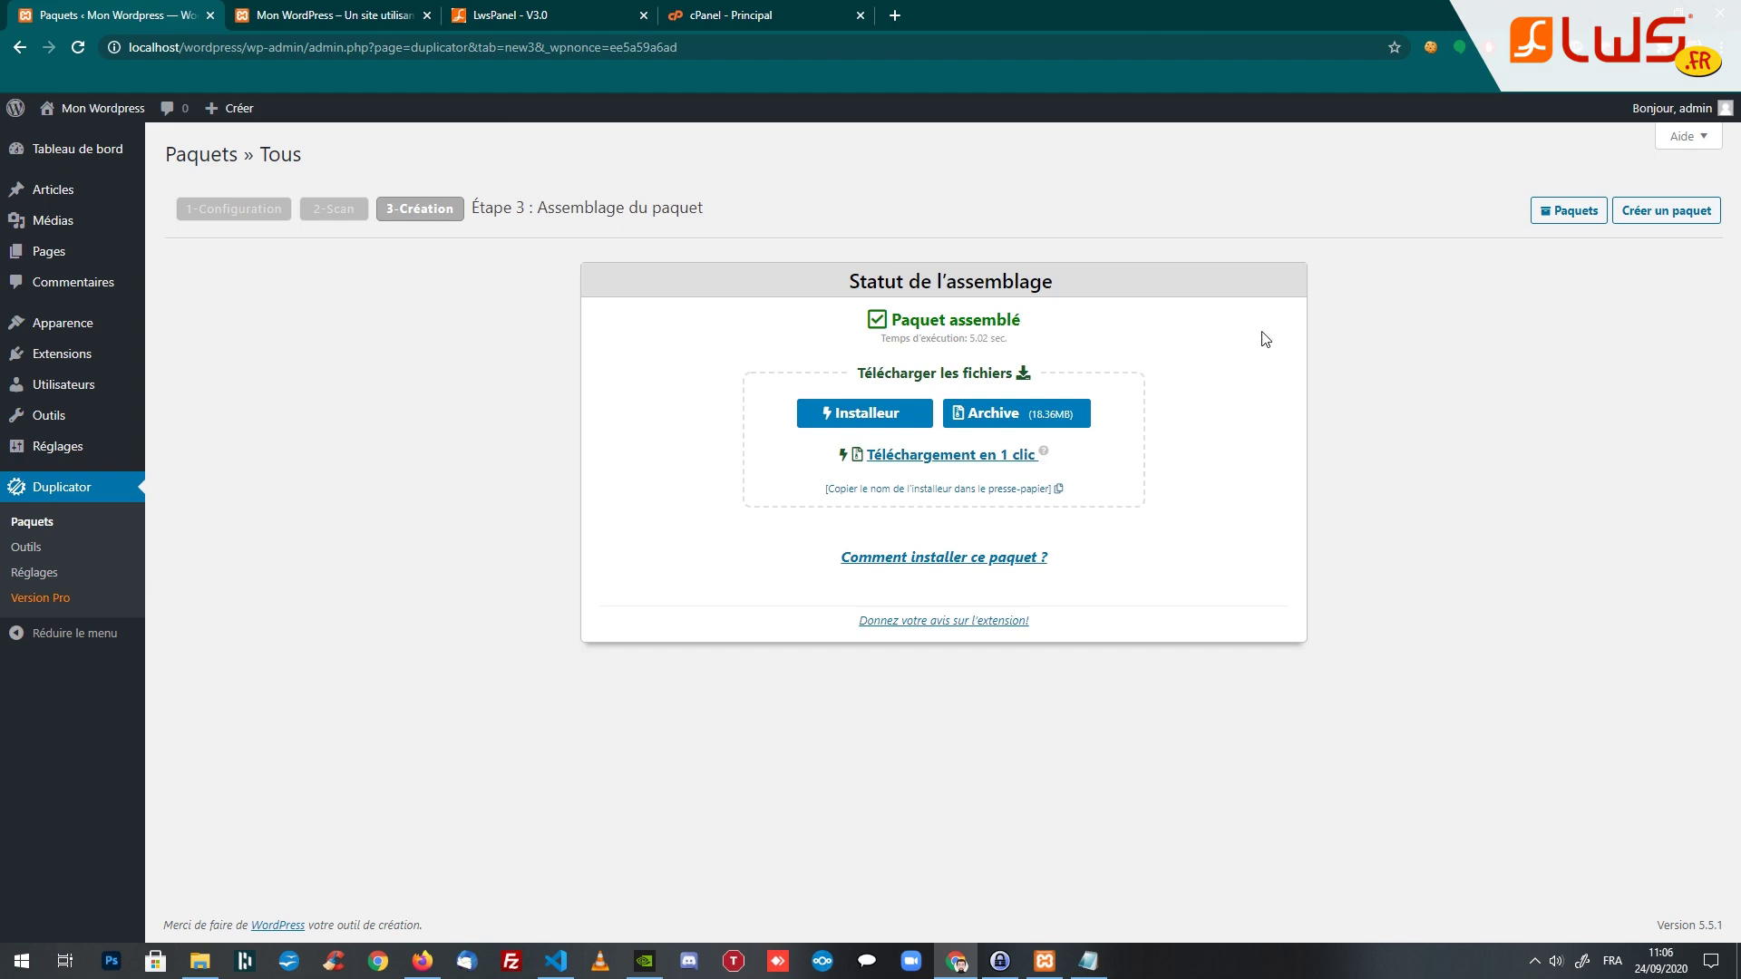
# Switch to cPanel and create a new MySQL database with the name wordpress after the account prefix
pyautogui.click(735, 18)
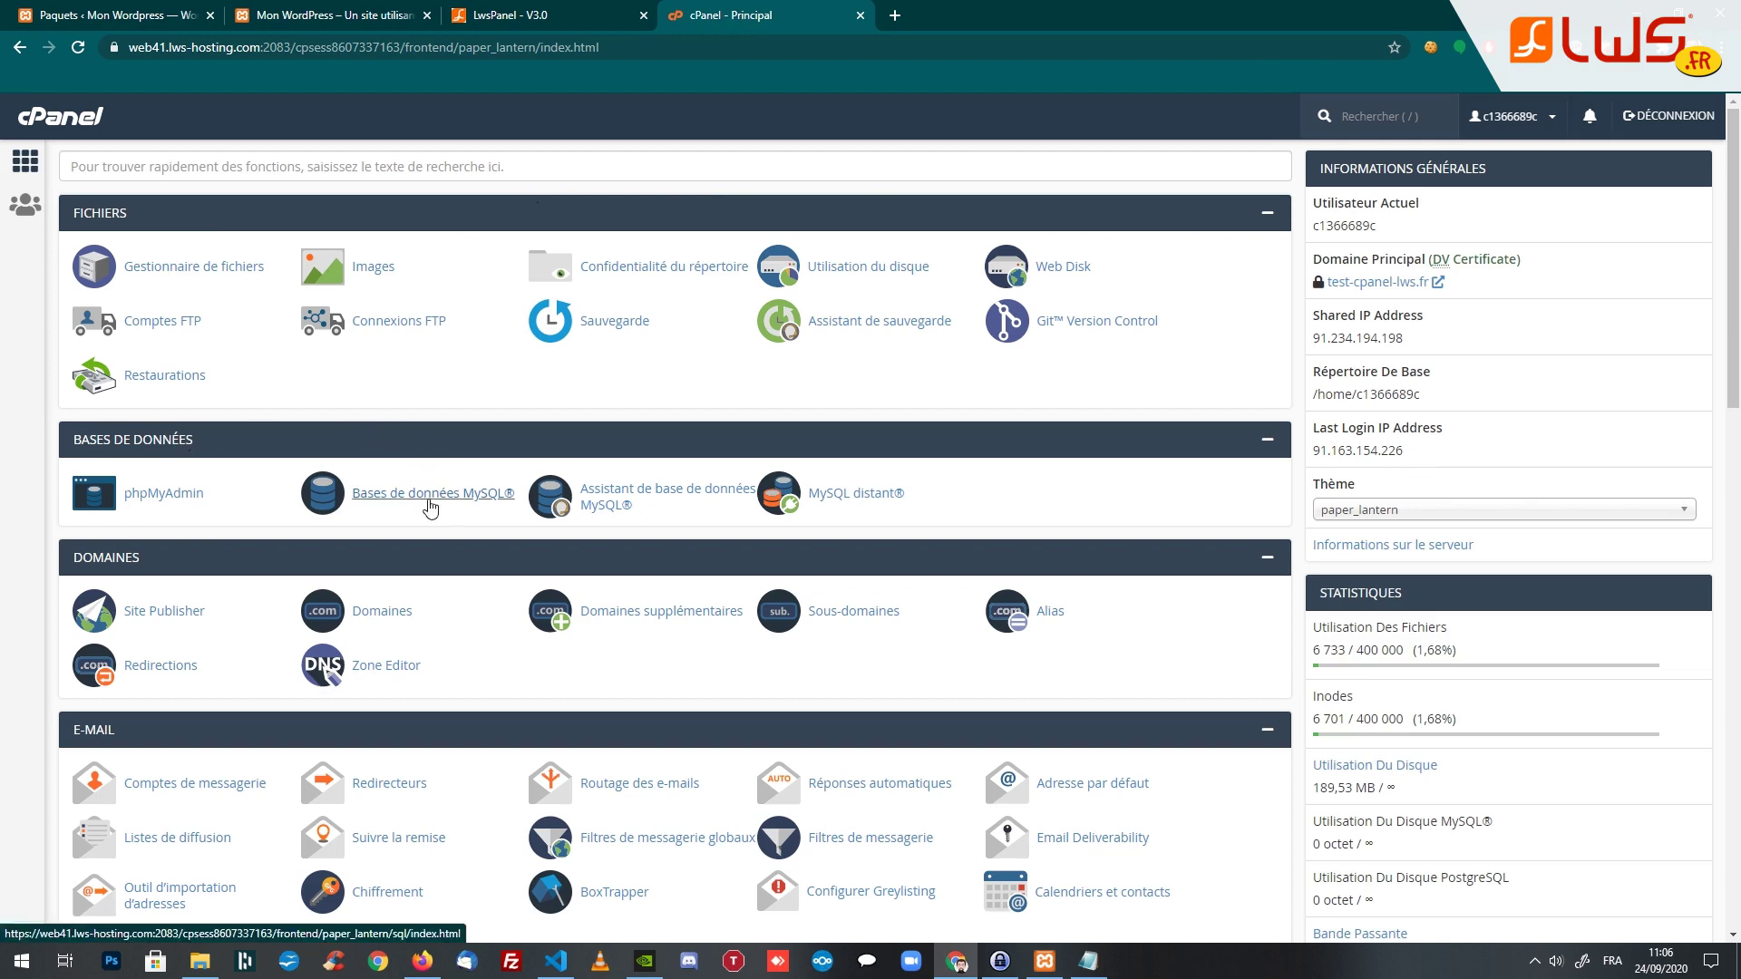
pyautogui.click(433, 501)
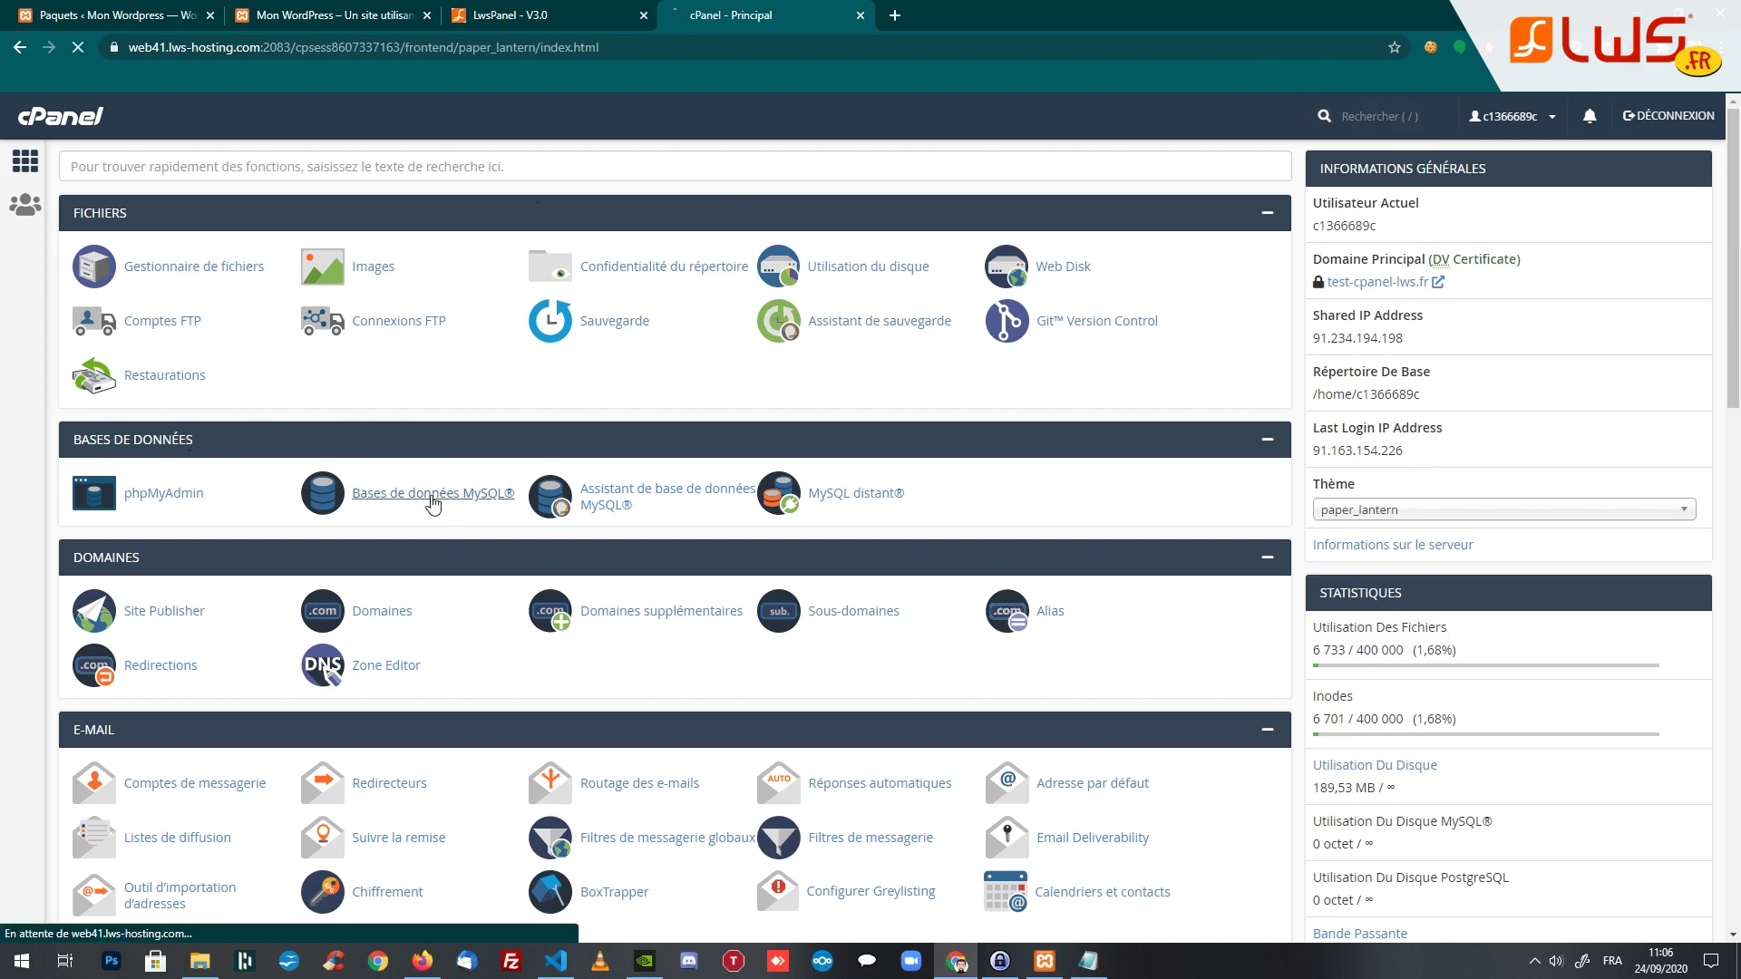
pyautogui.click(223, 388)
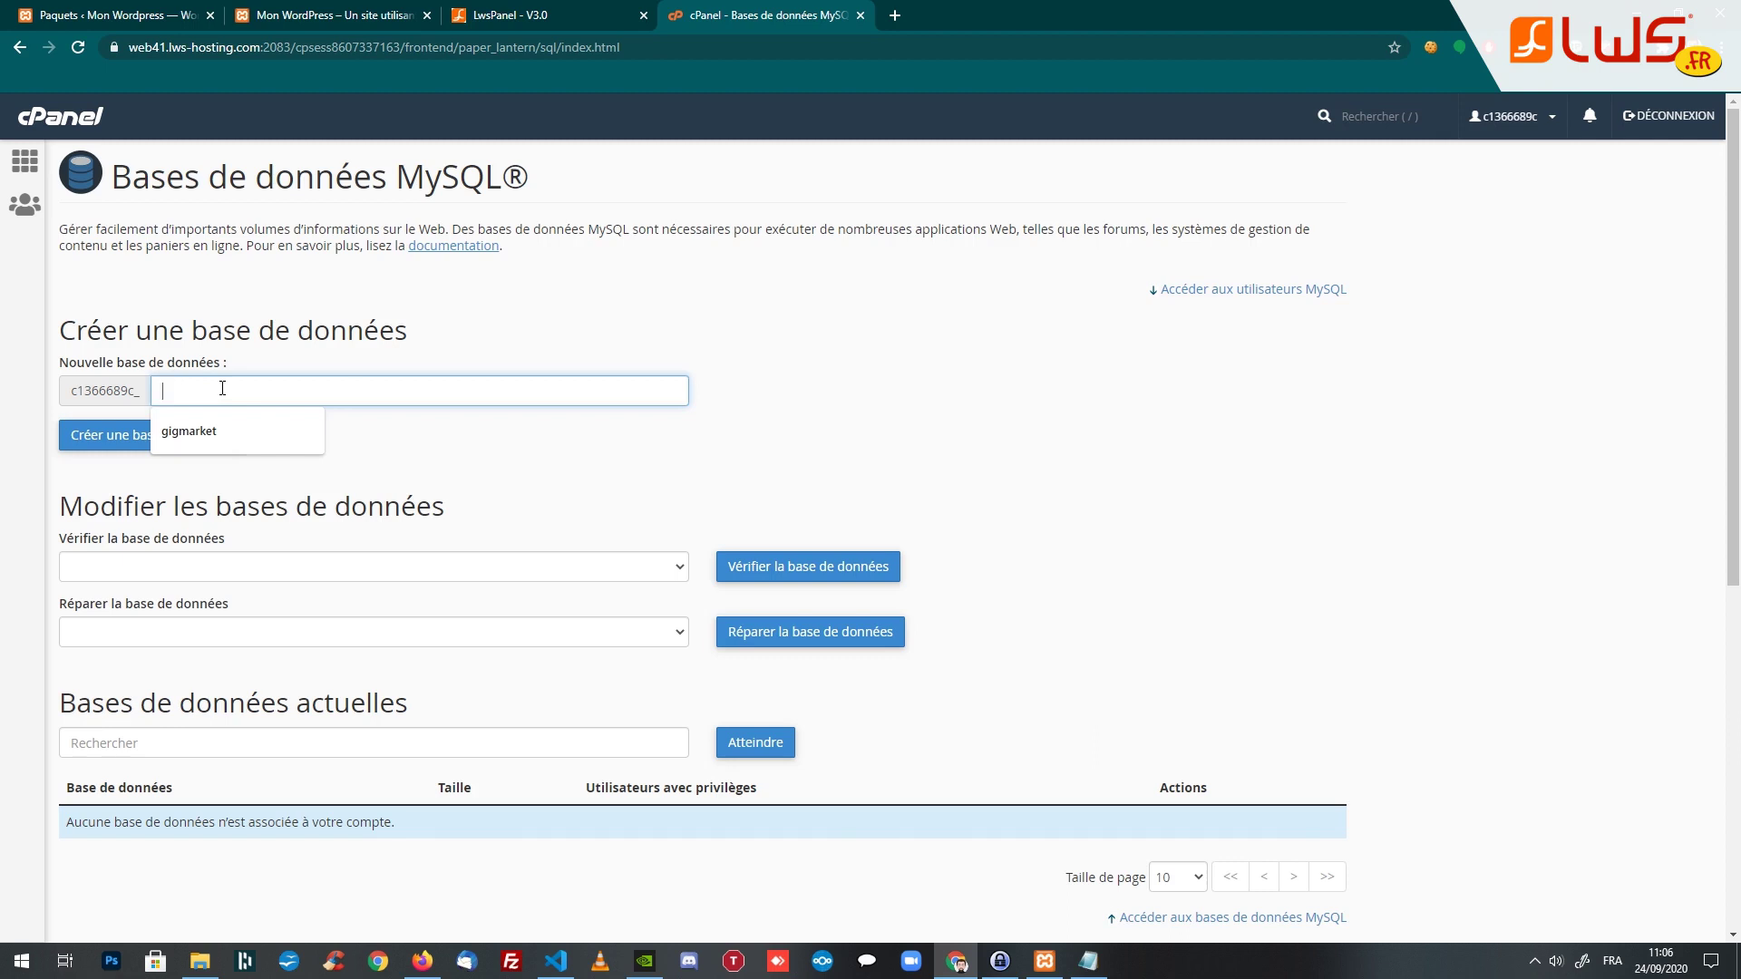
pyautogui.write('wordpress')
pyautogui.click(182, 453)
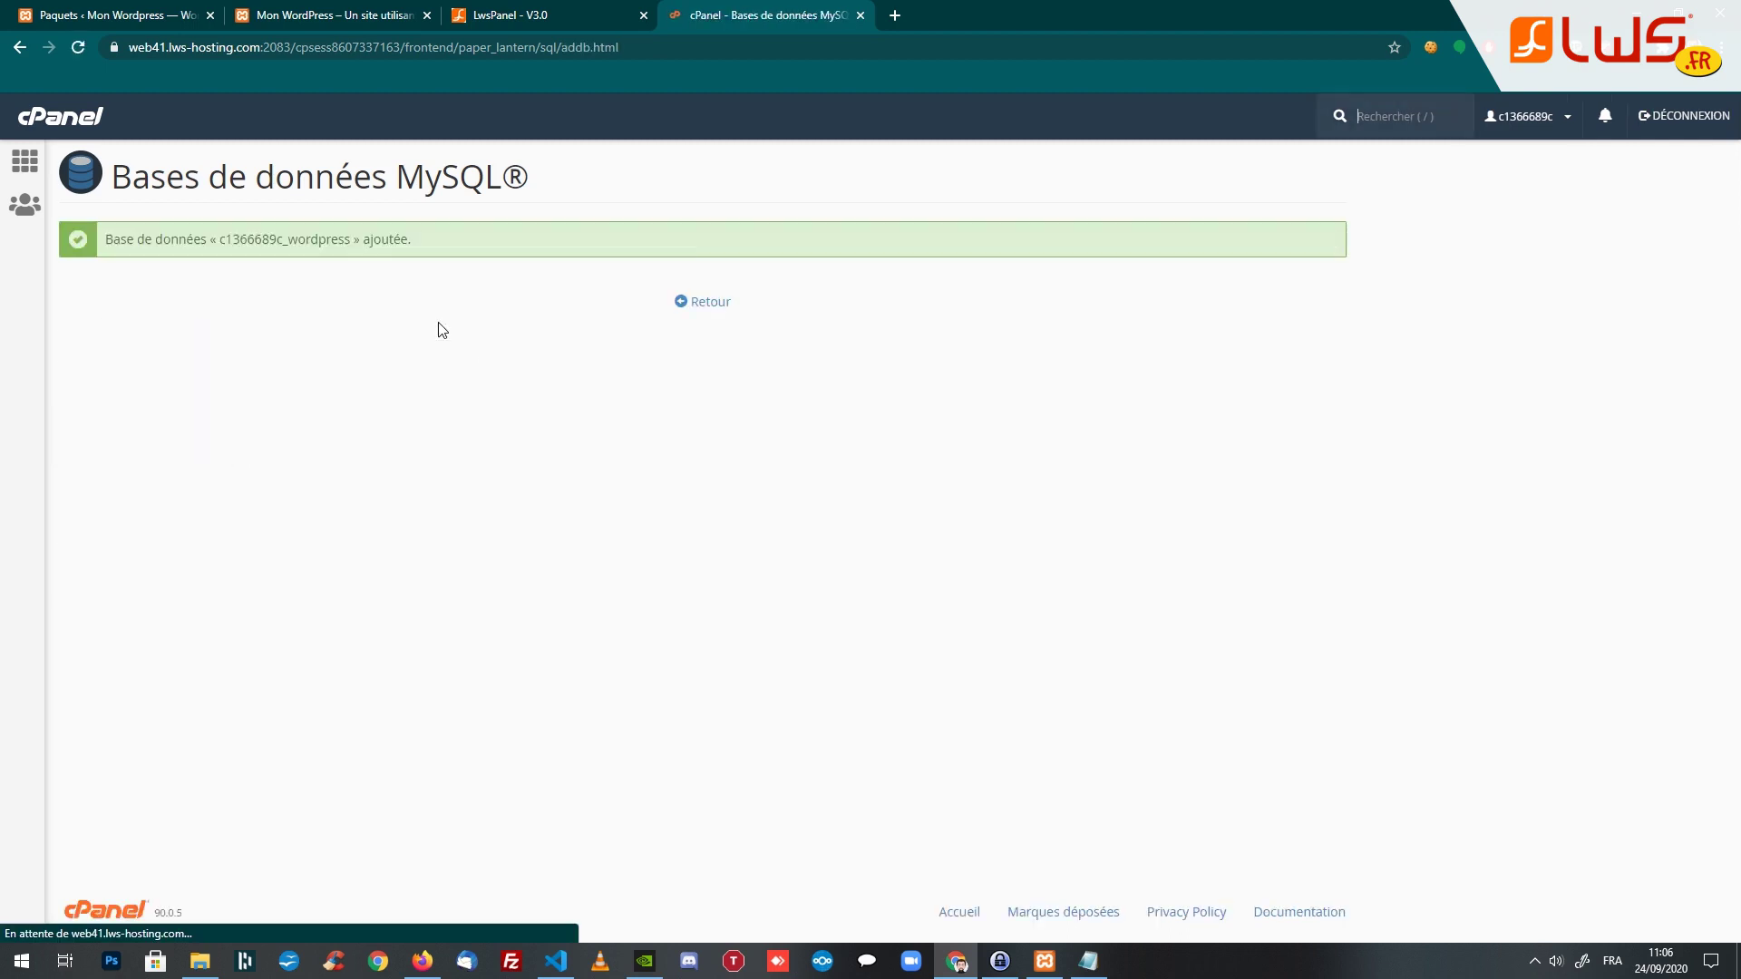
pyautogui.click(703, 303)
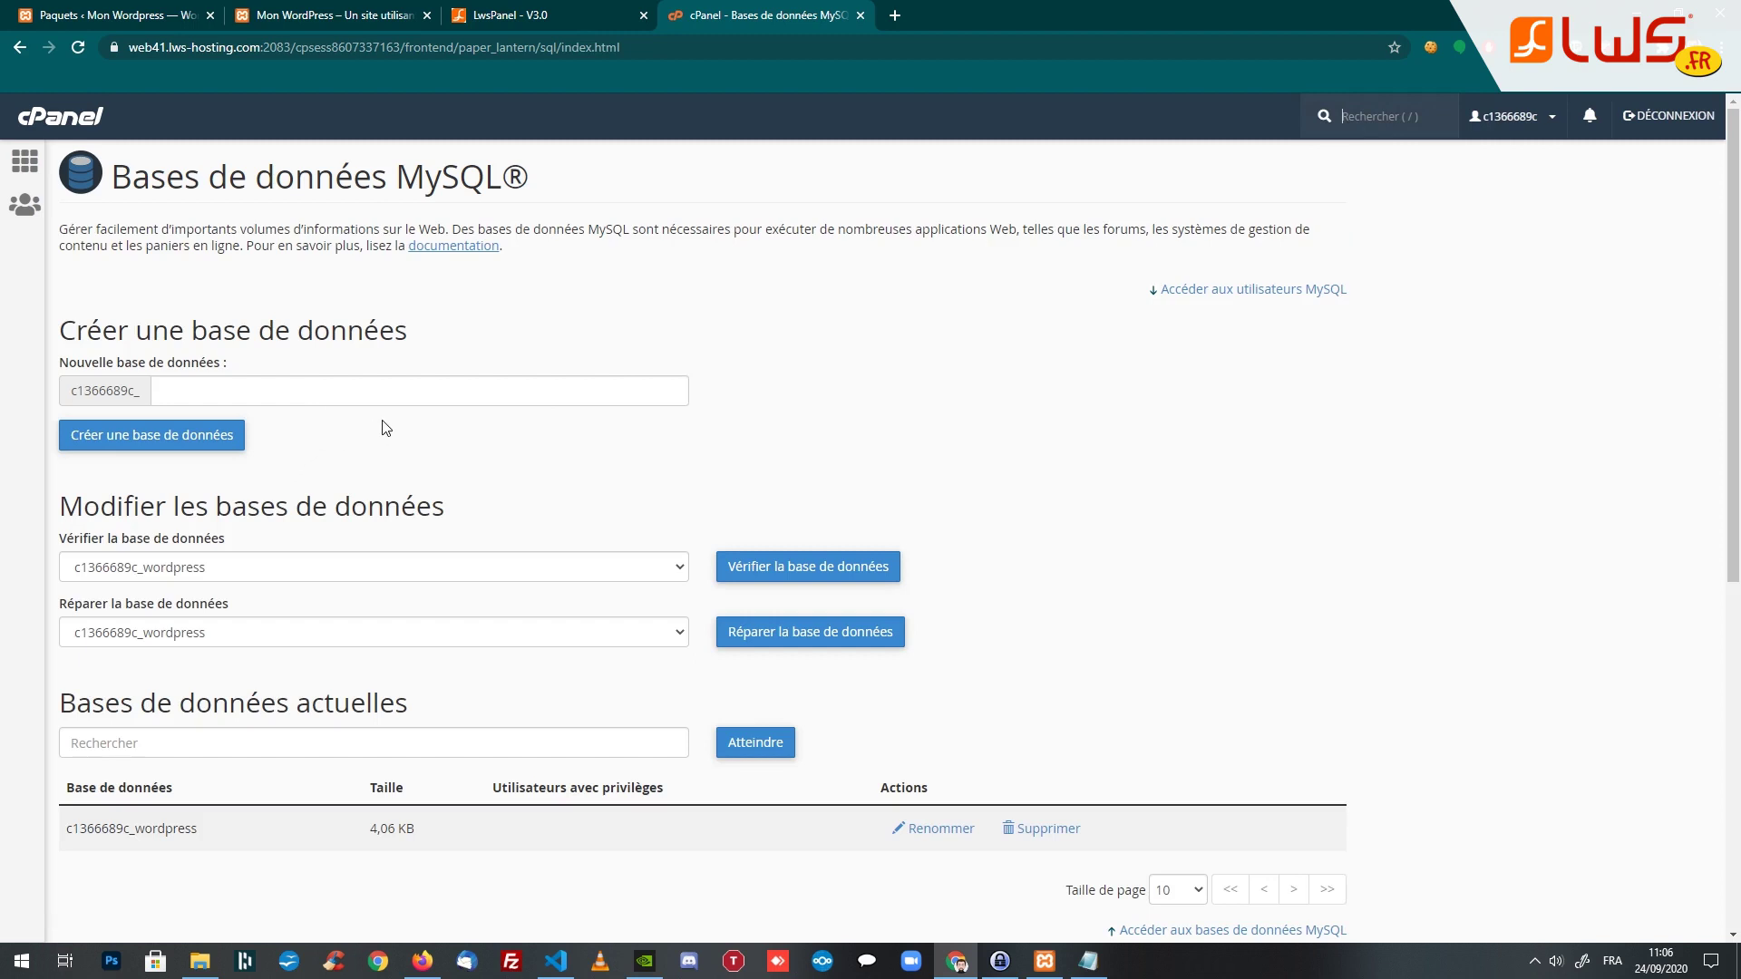
# Enter wordpress as the username for a new MySQL user
pyautogui.scroll(-4, 750, 413)
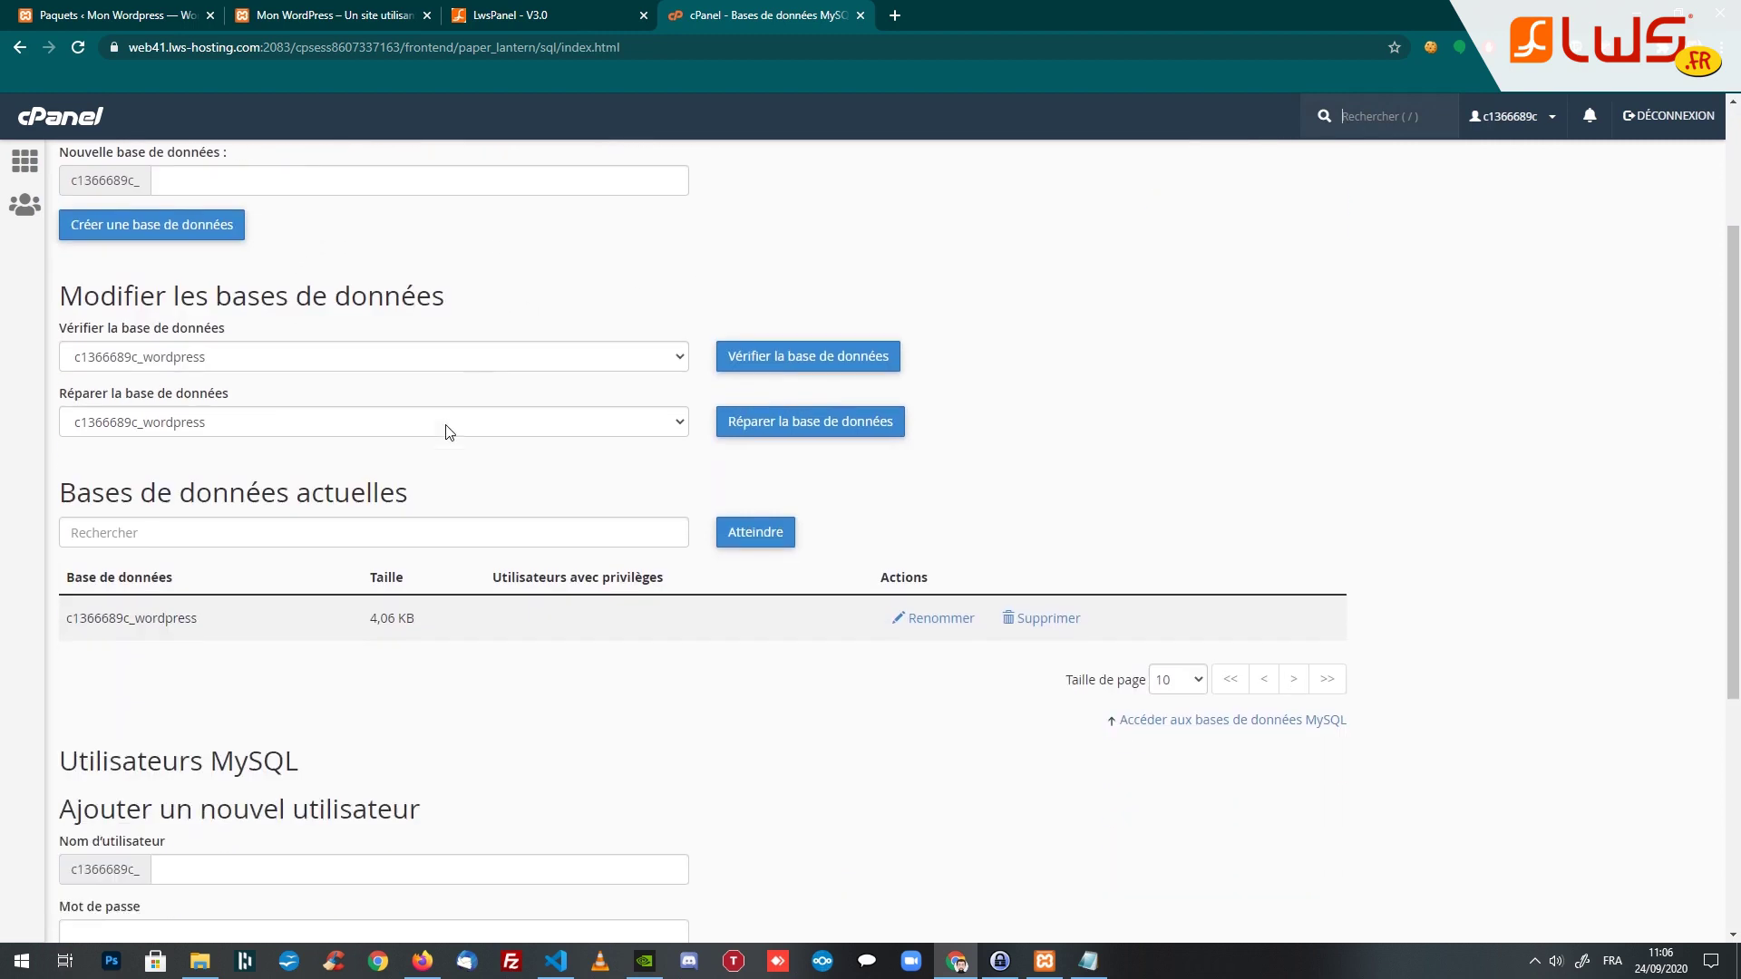
pyautogui.scroll(-2, 352, 418)
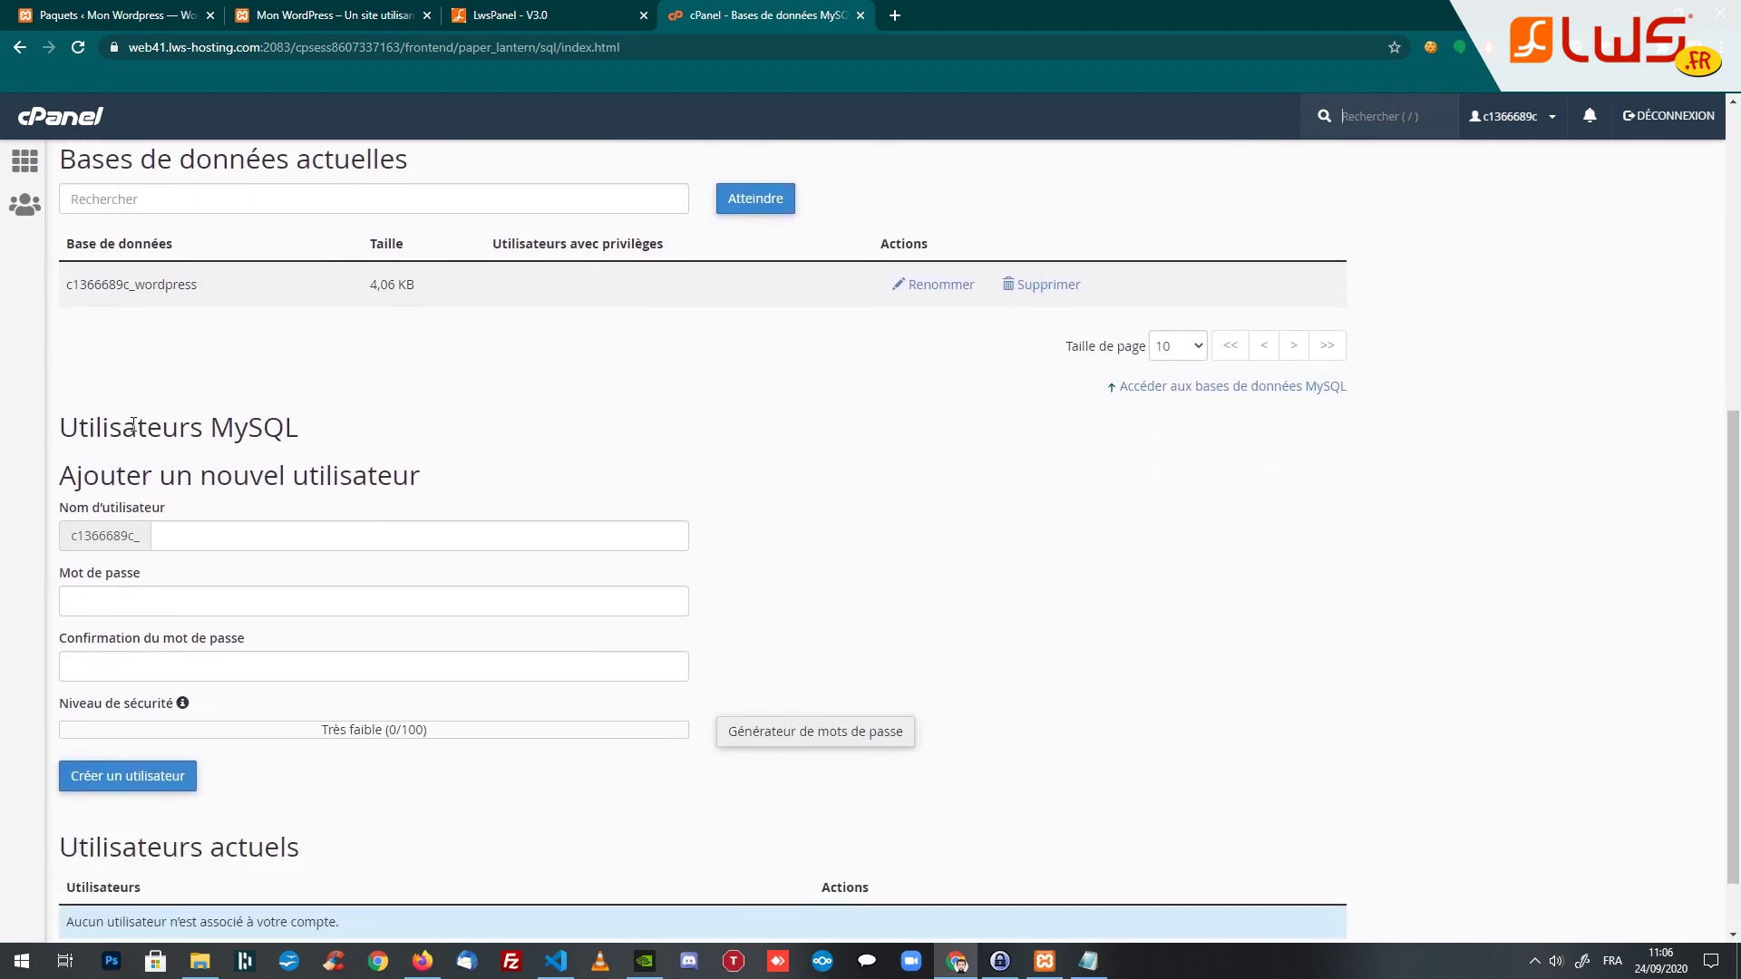
pyautogui.scroll(-1, 291, 413)
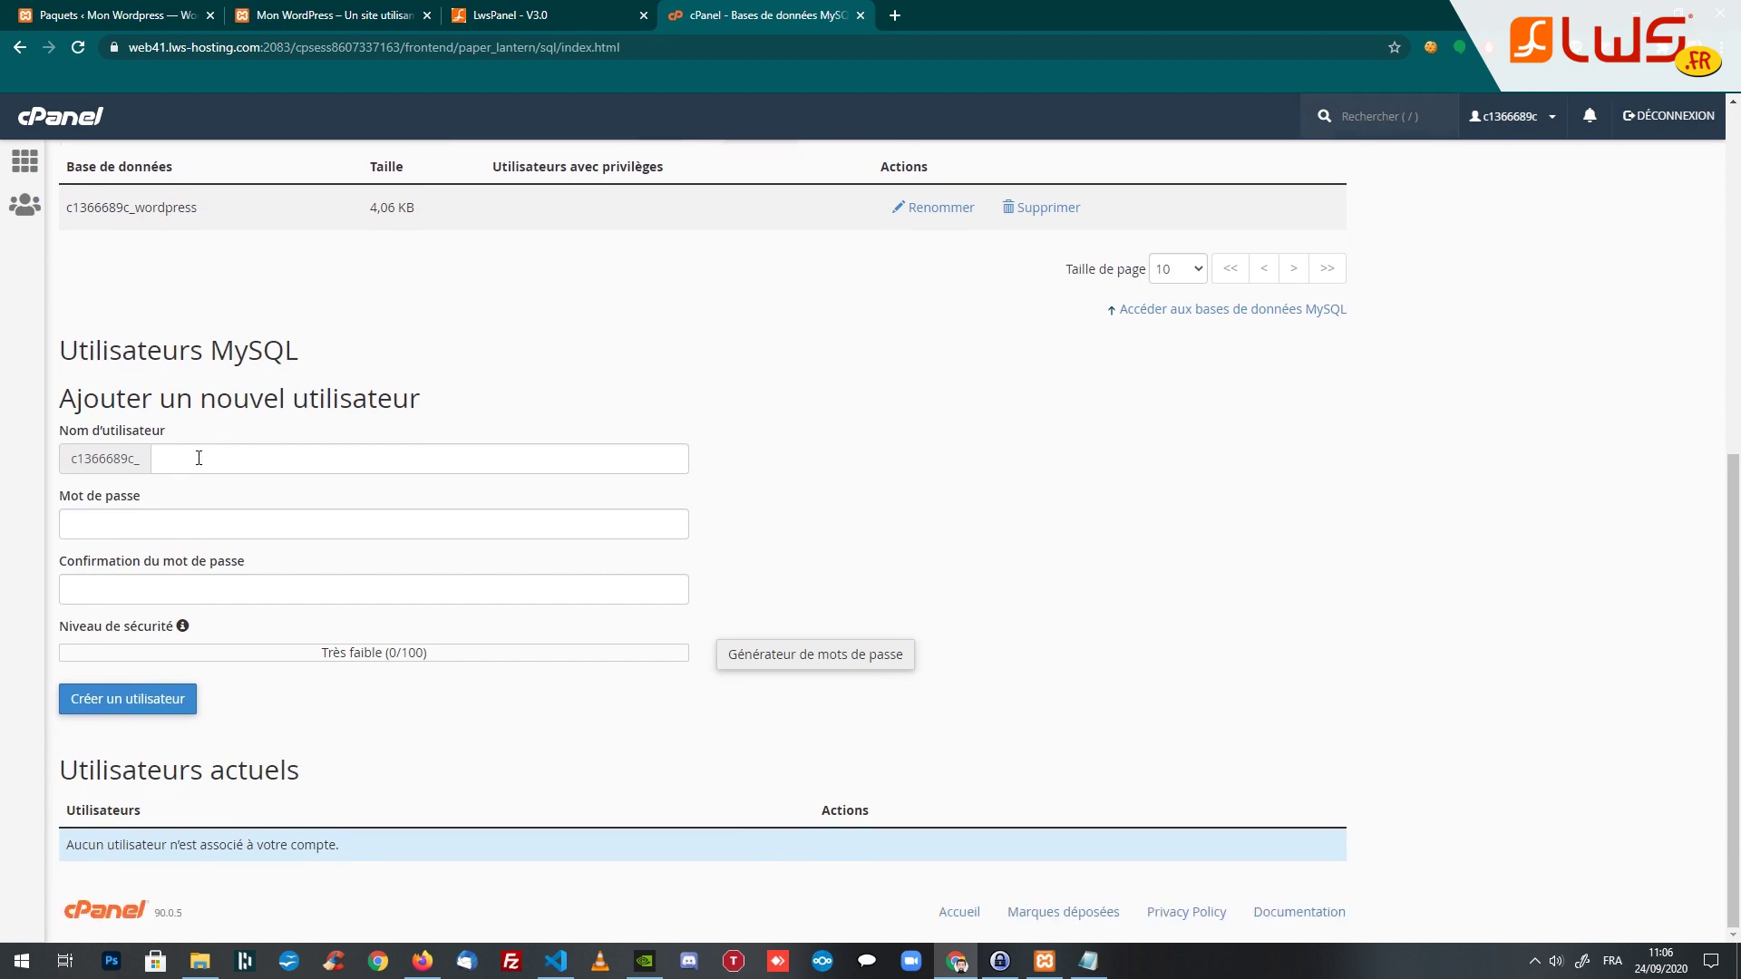
pyautogui.click(198, 458)
pyautogui.write('wordpress')
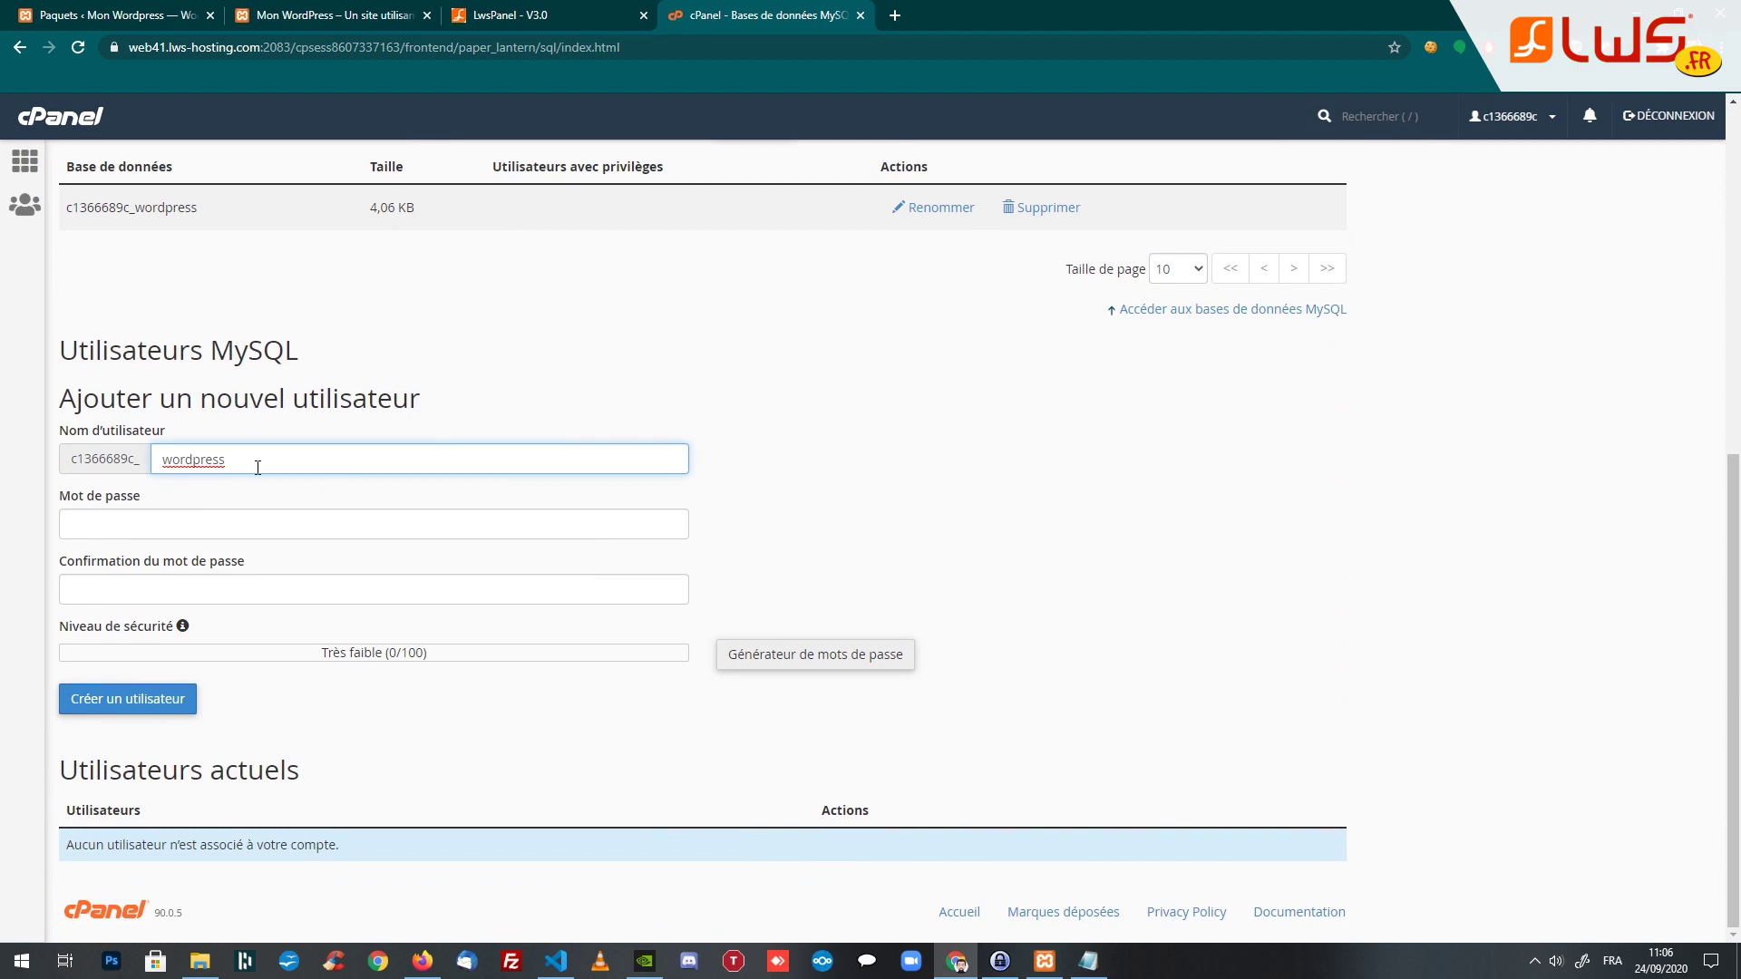
# Copy a generated password, apply it to the password fields, create the MySQL user and return to the databases page
pyautogui.click(795, 666)
pyautogui.moveTo(794, 460); pyautogui.dragTo(705, 463)
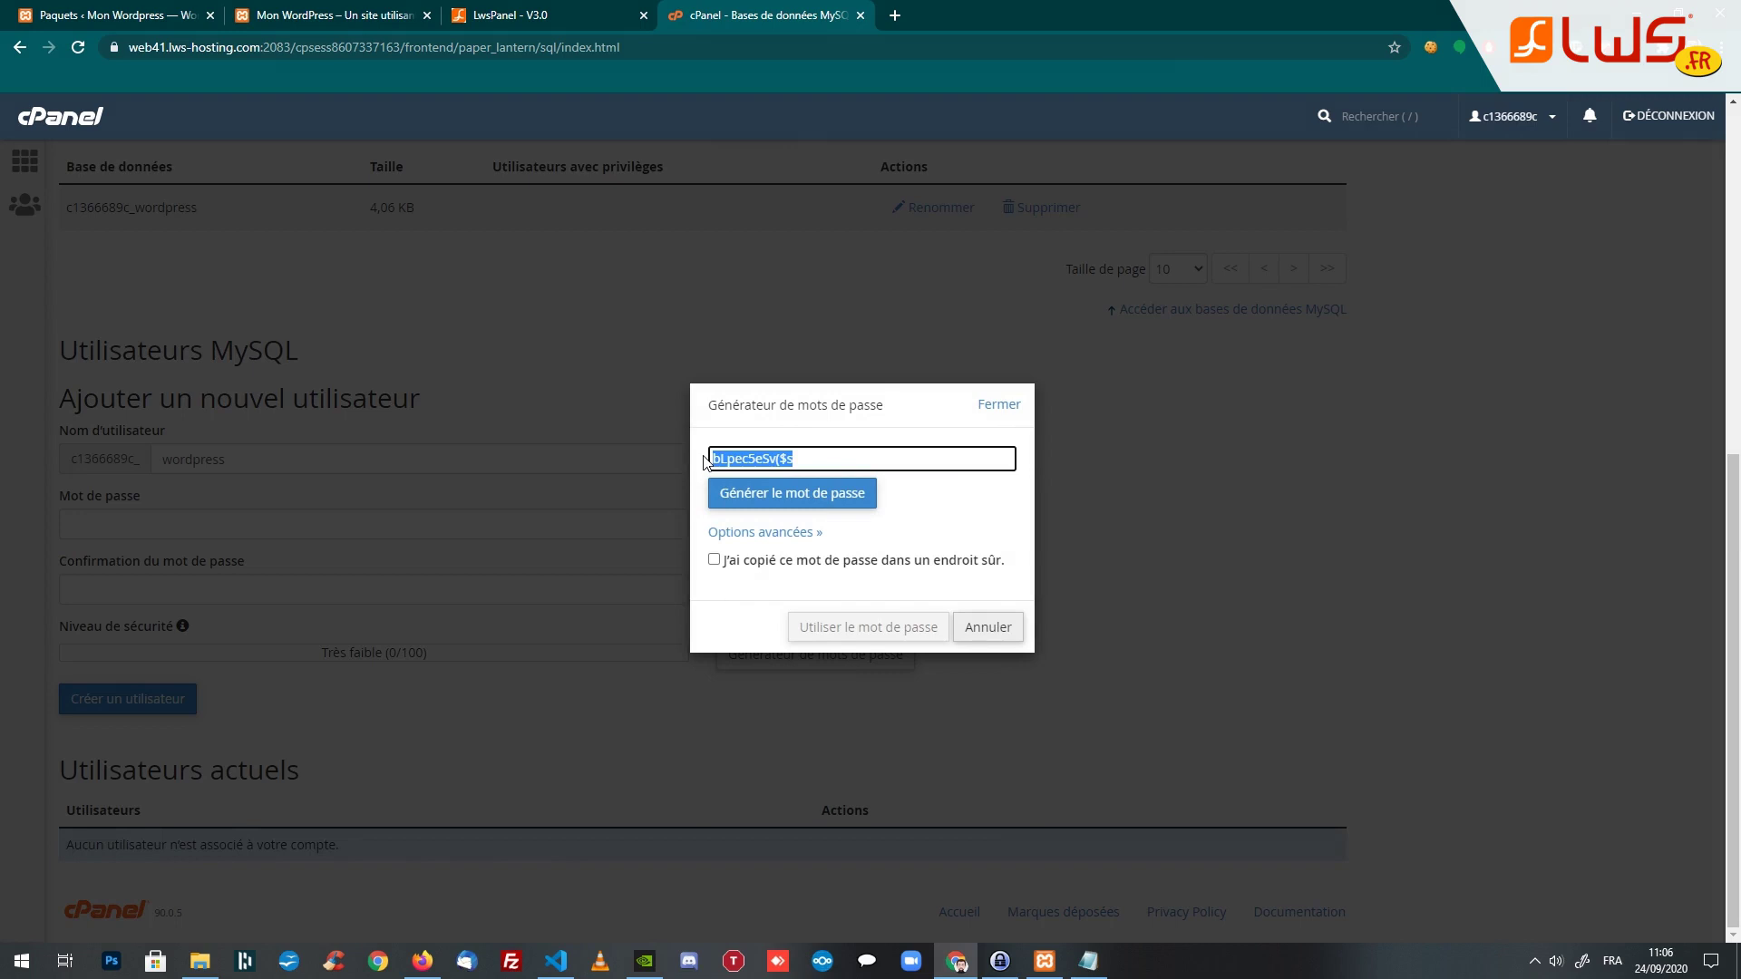
pyautogui.hotkey('ctrl', 'c')
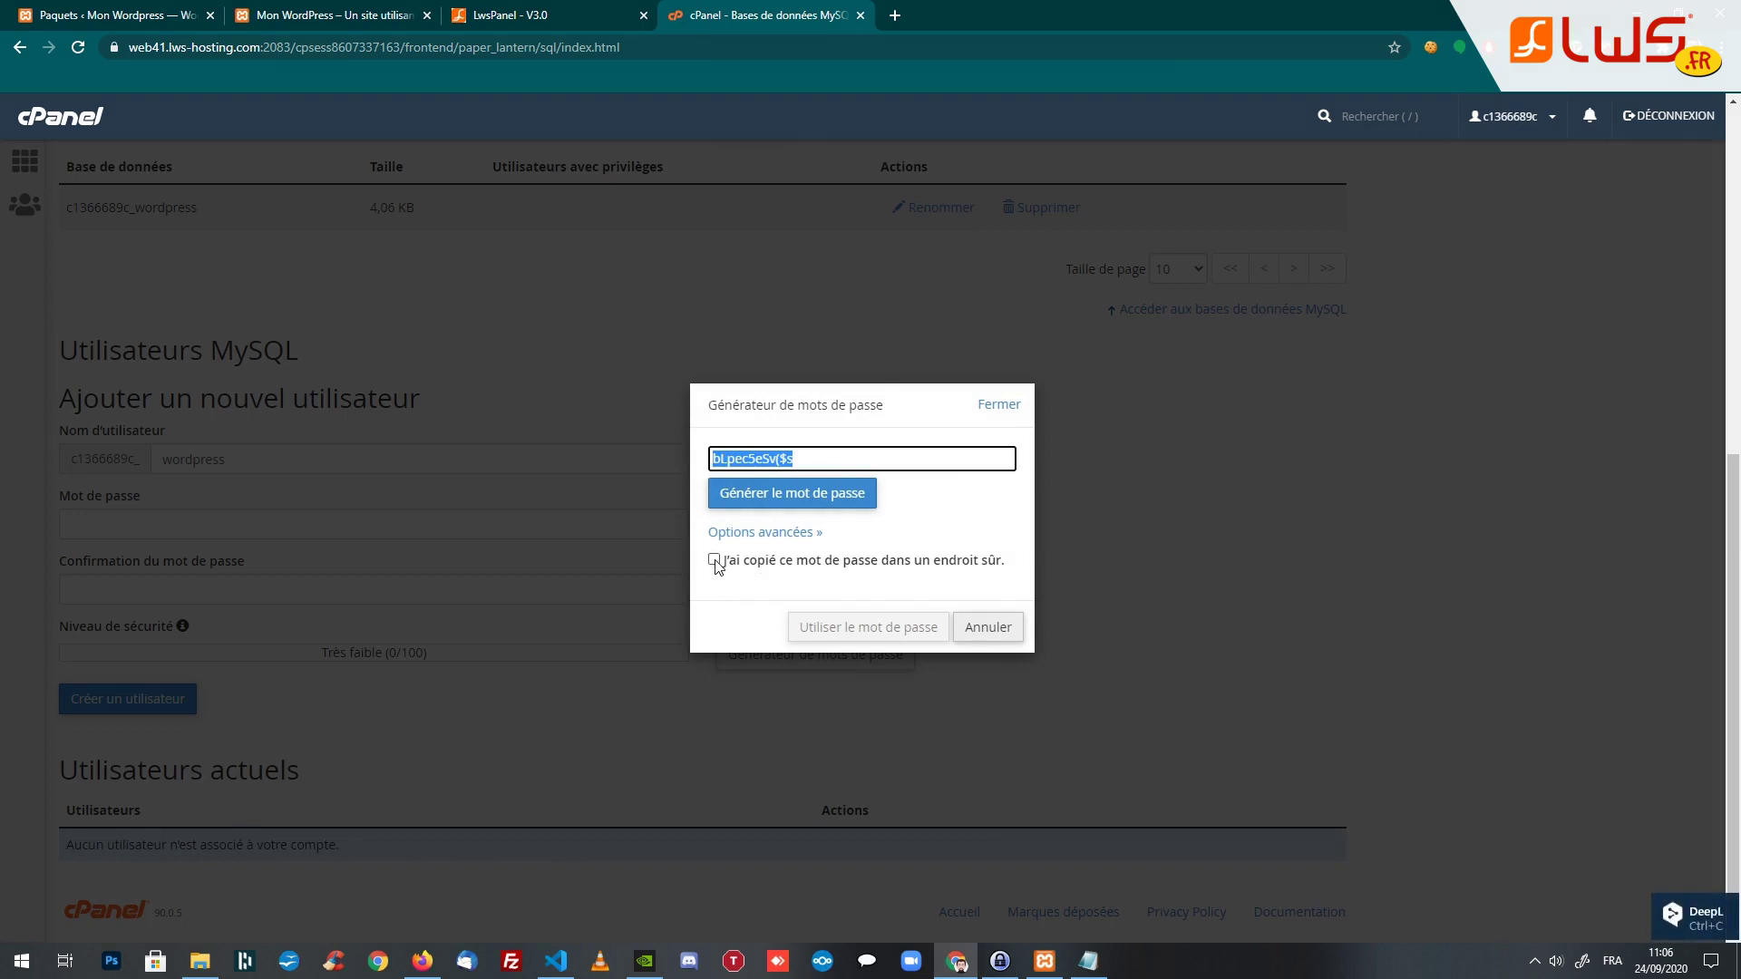
pyautogui.click(714, 560)
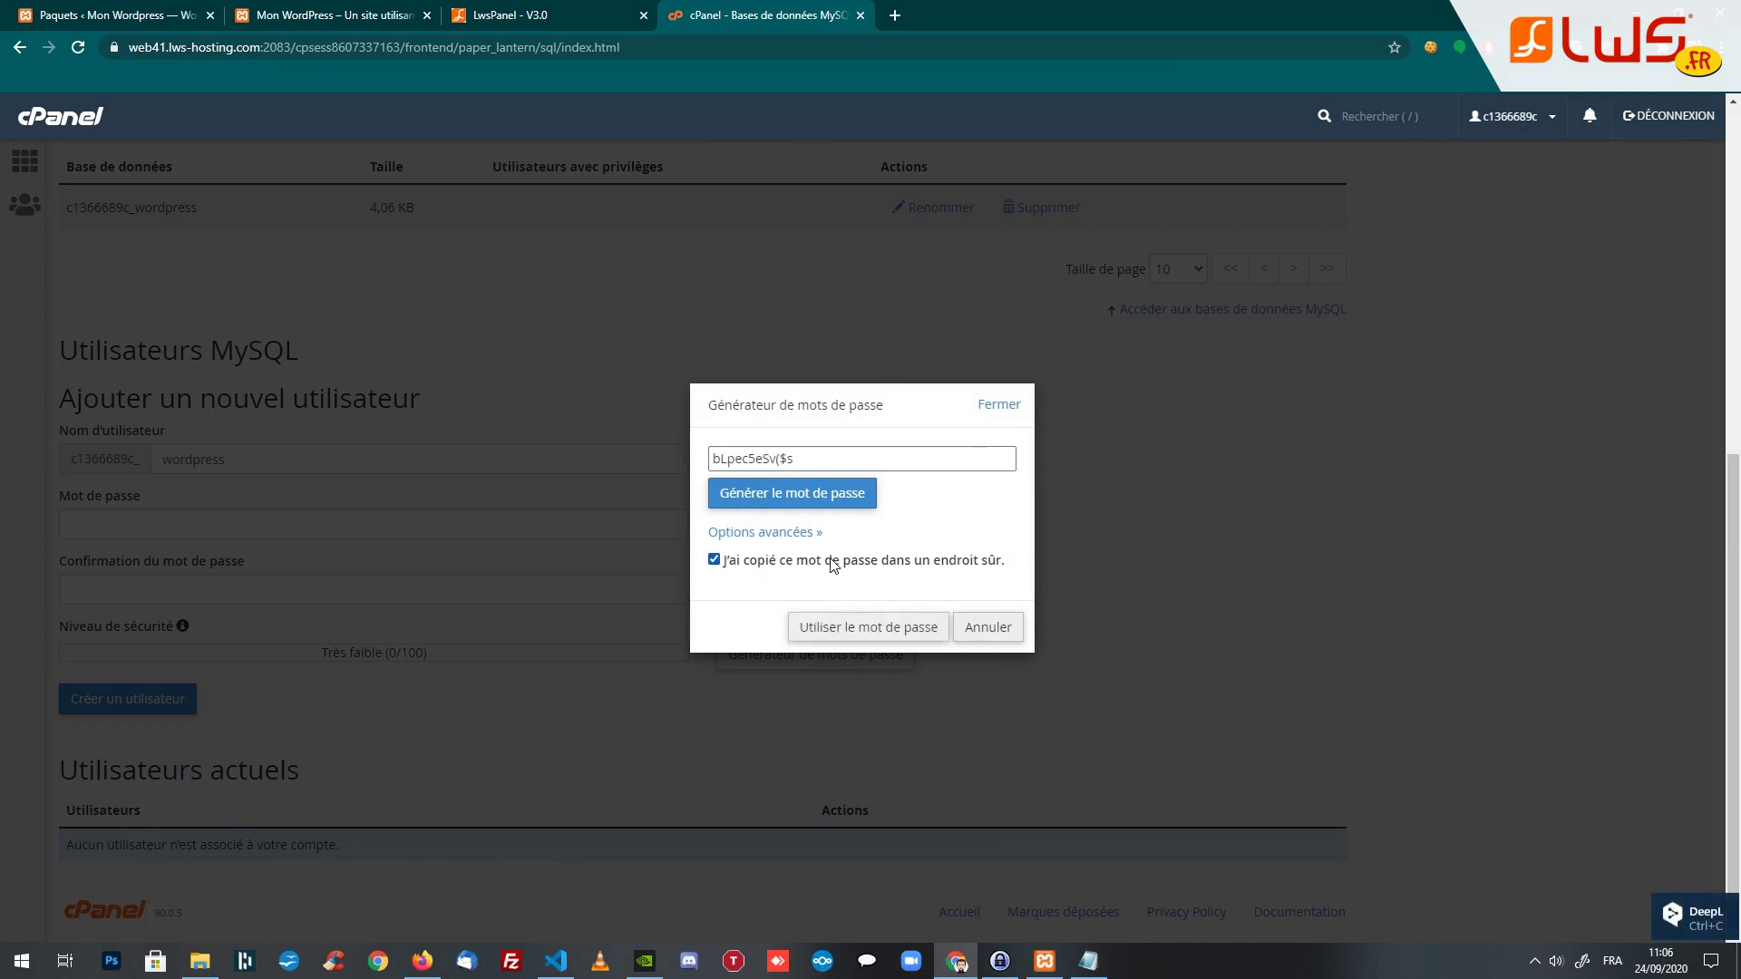
pyautogui.click(841, 630)
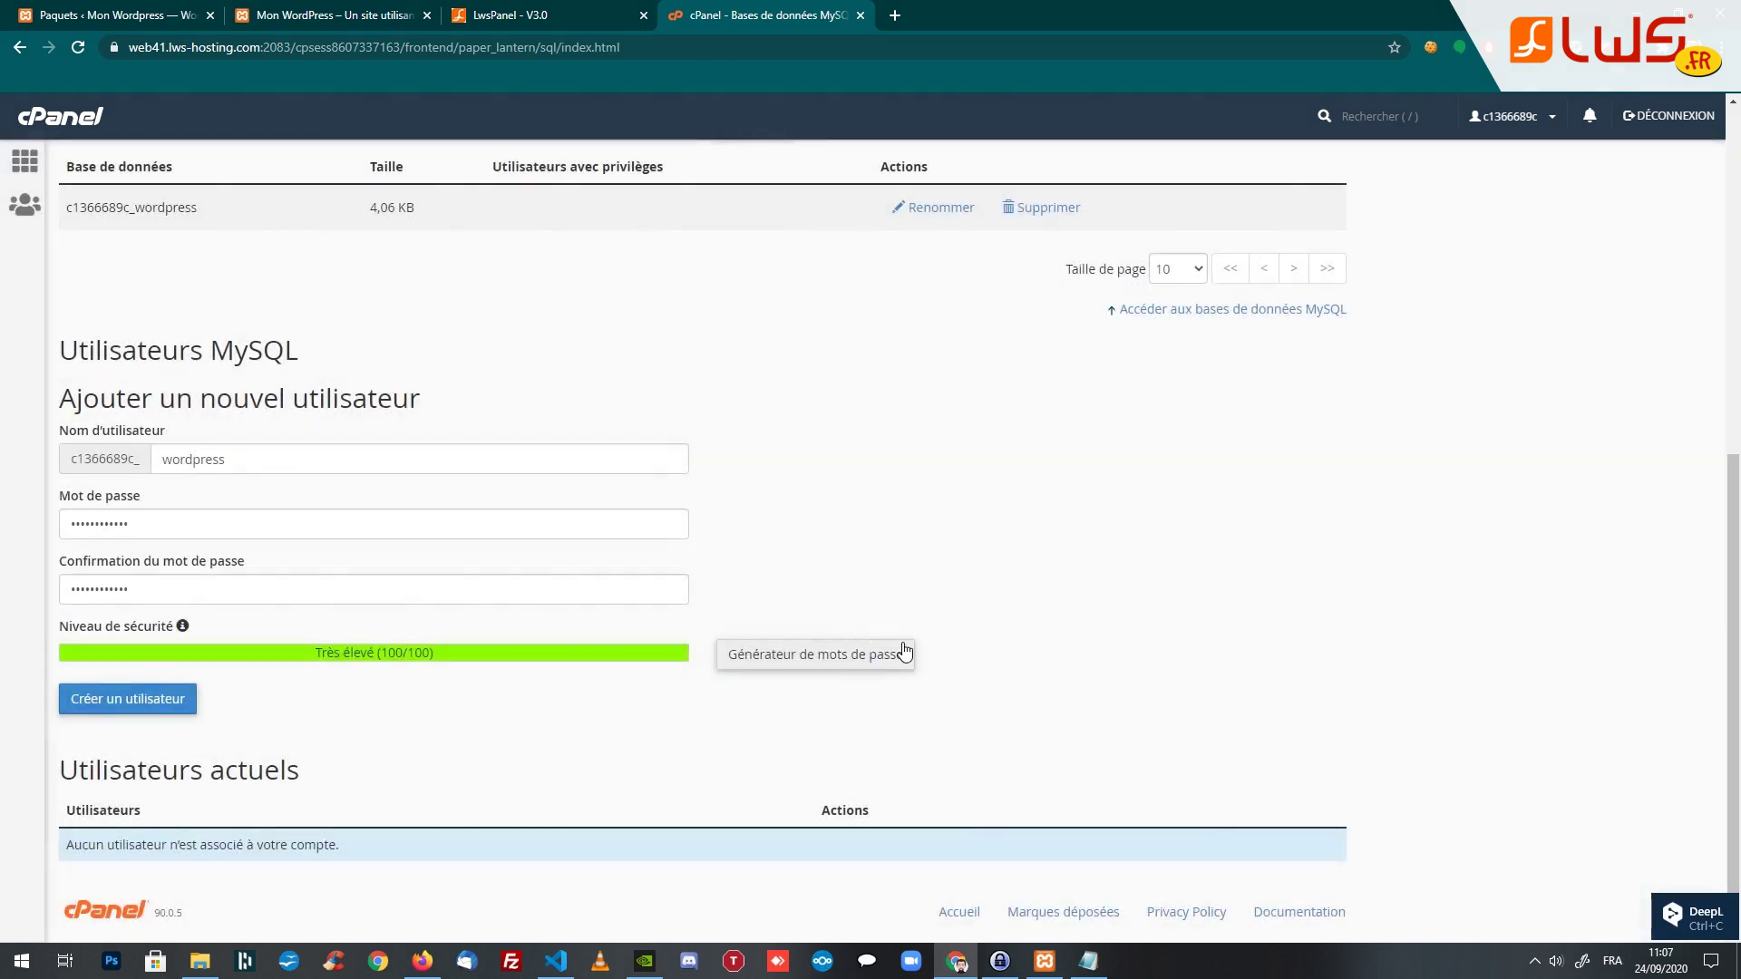
pyautogui.click(123, 705)
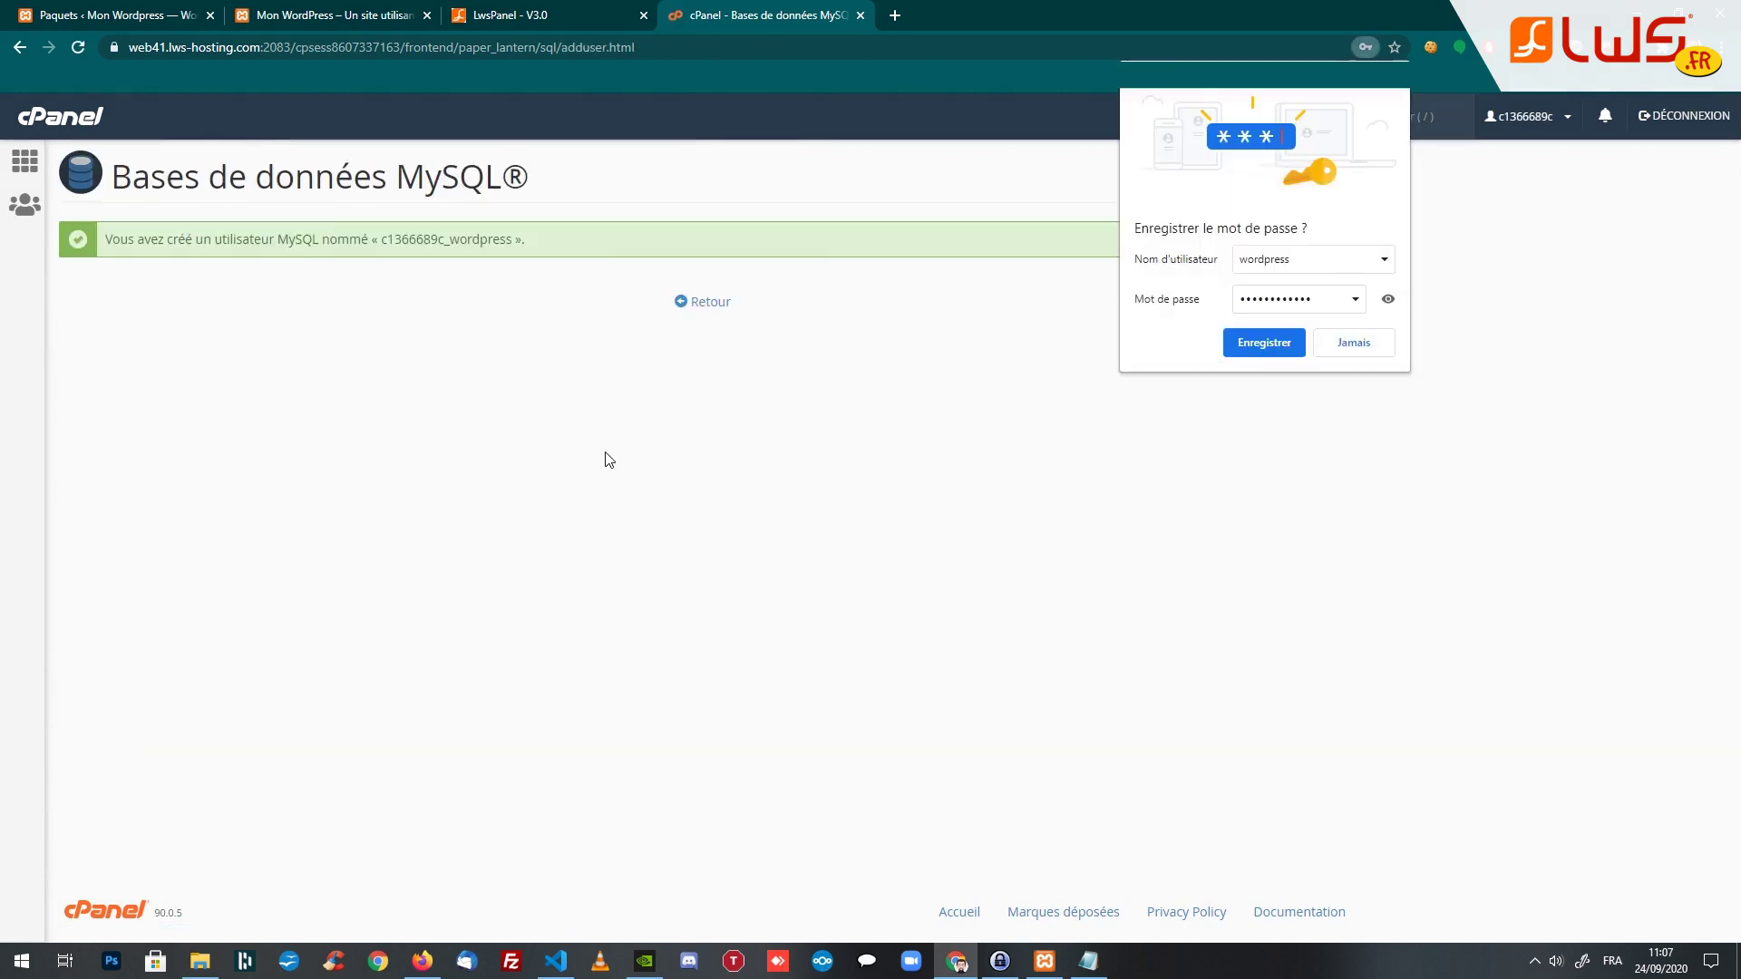
pyautogui.click(1300, 343)
pyautogui.click(707, 305)
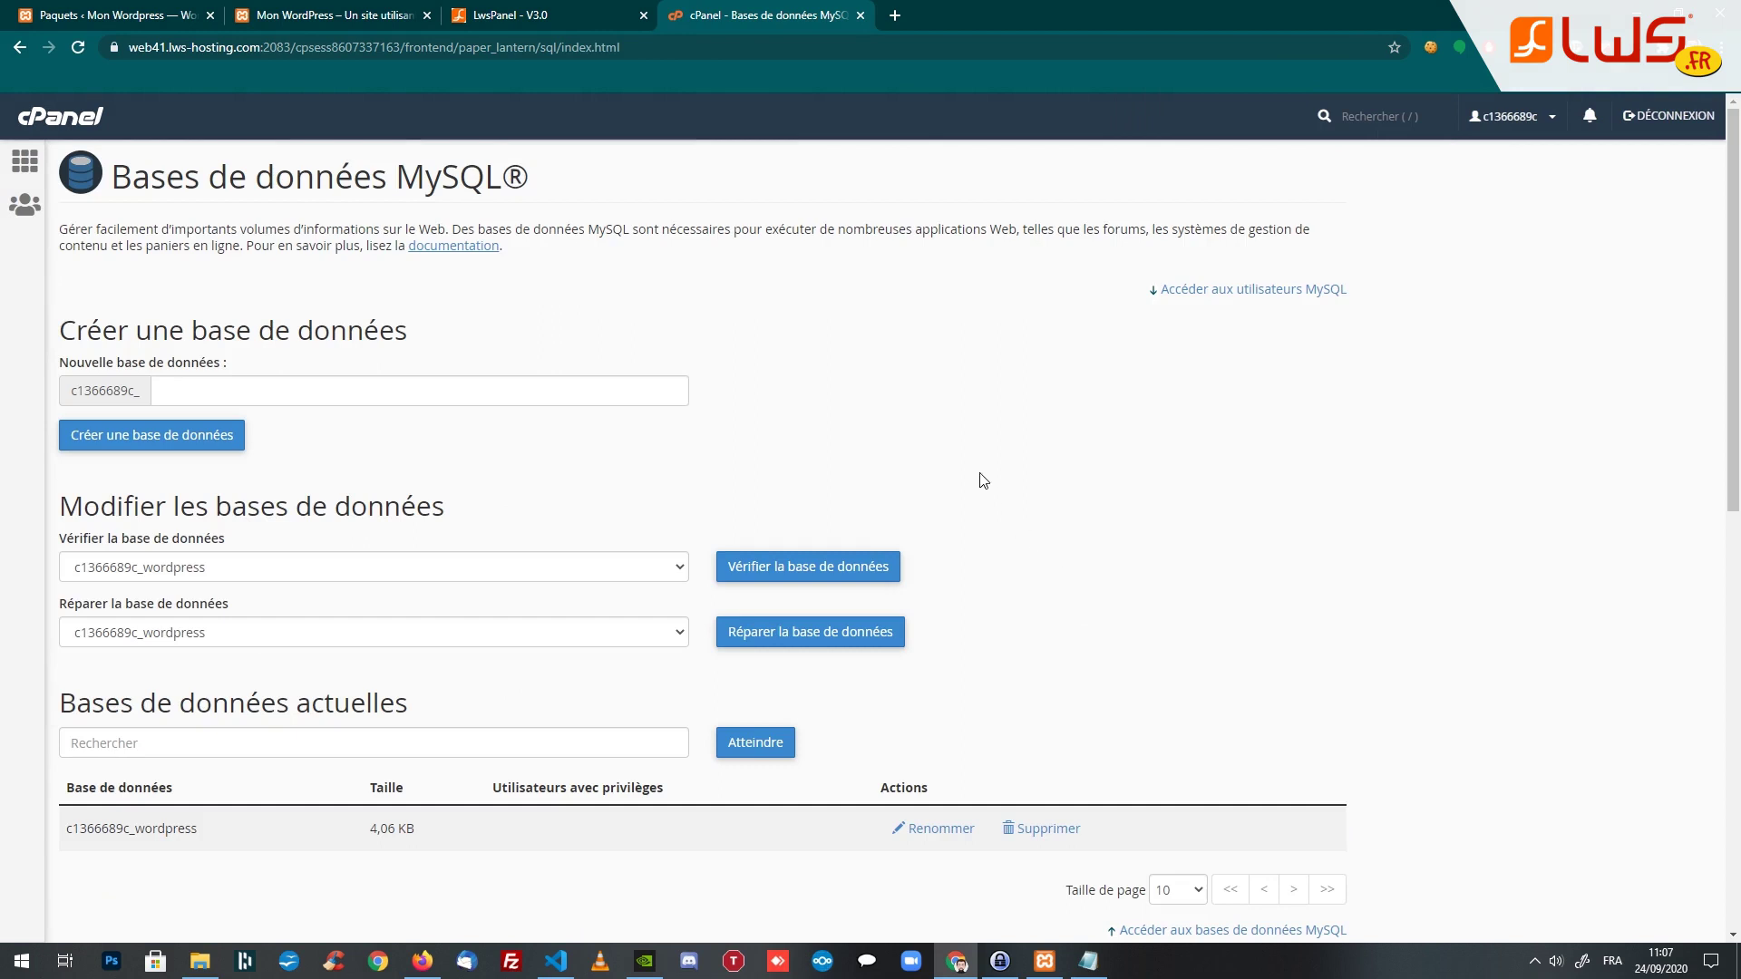
# Add the wordpress MySQL user to the wordpress database and grant it all privileges
pyautogui.scroll(-9, 983, 481)
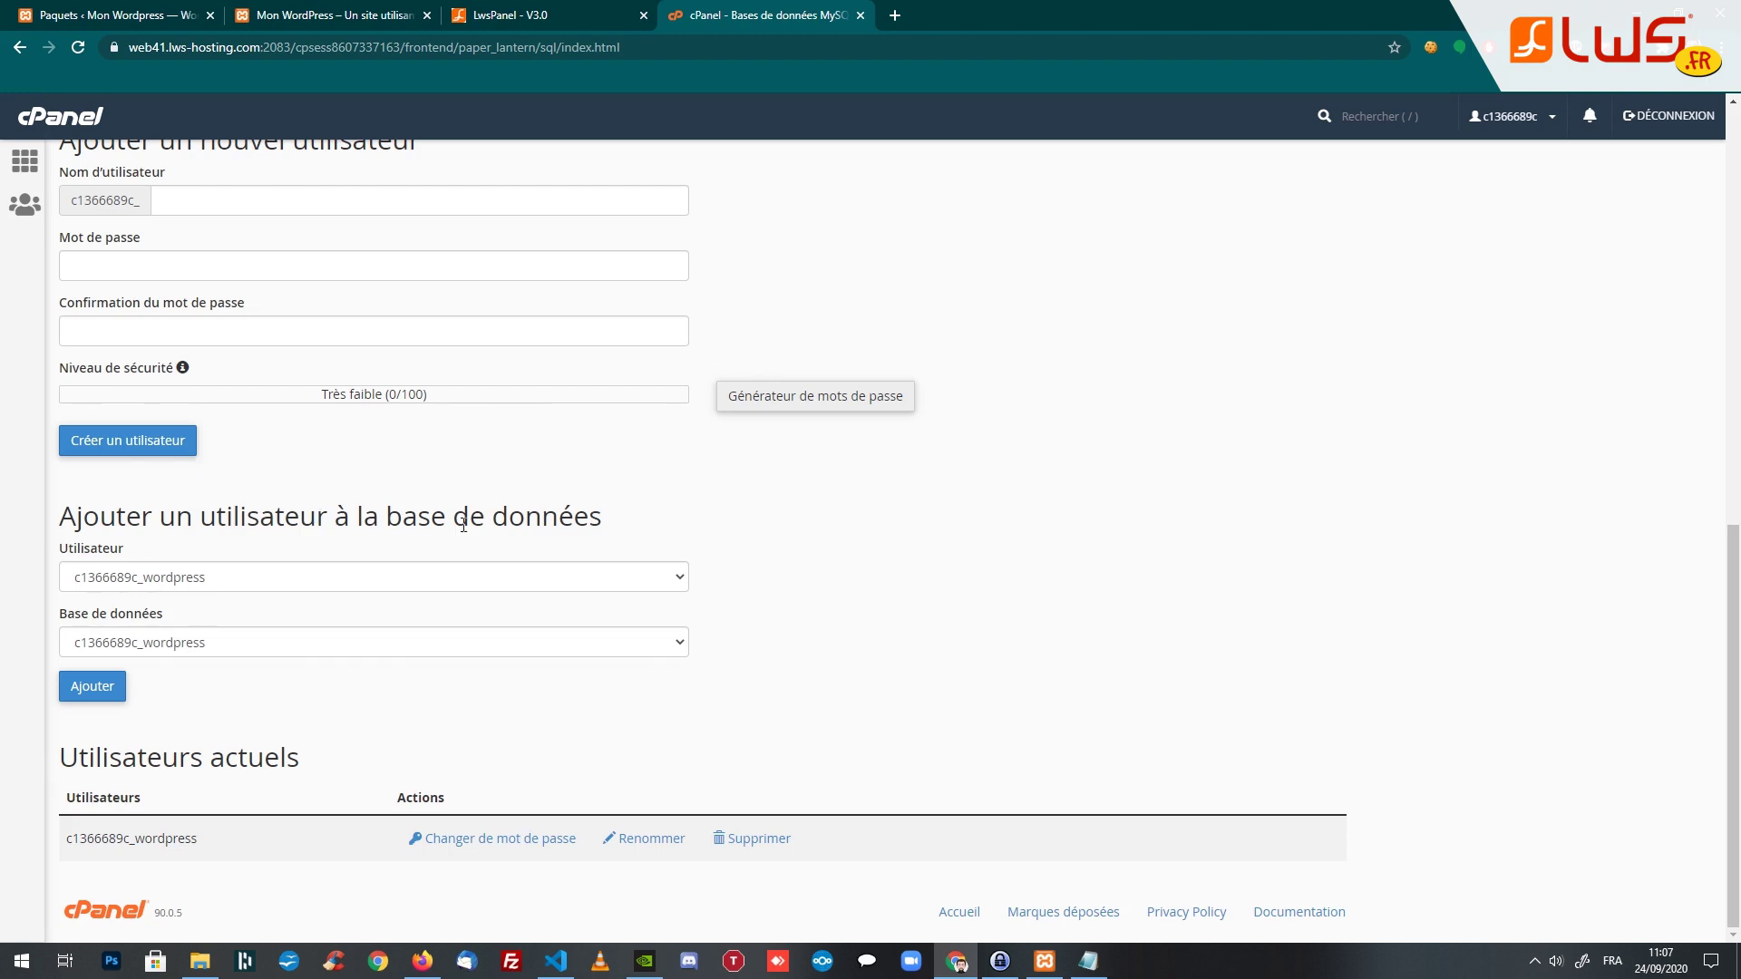
pyautogui.click(237, 581)
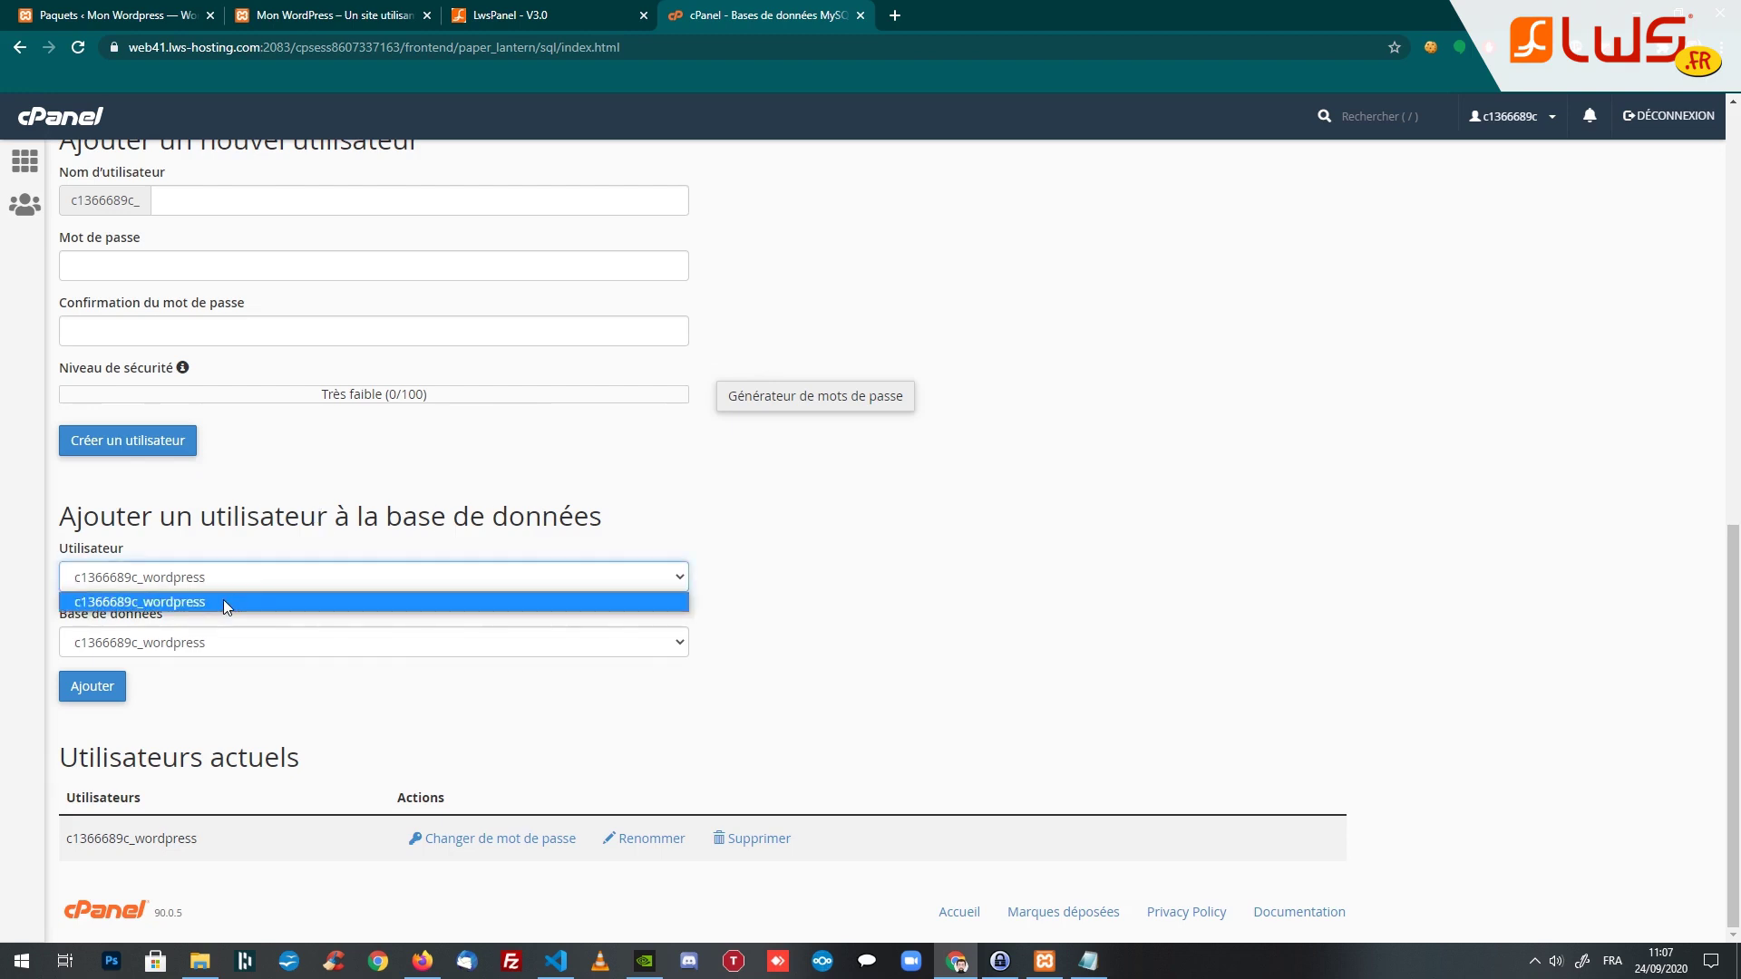
pyautogui.click(223, 600)
pyautogui.click(208, 644)
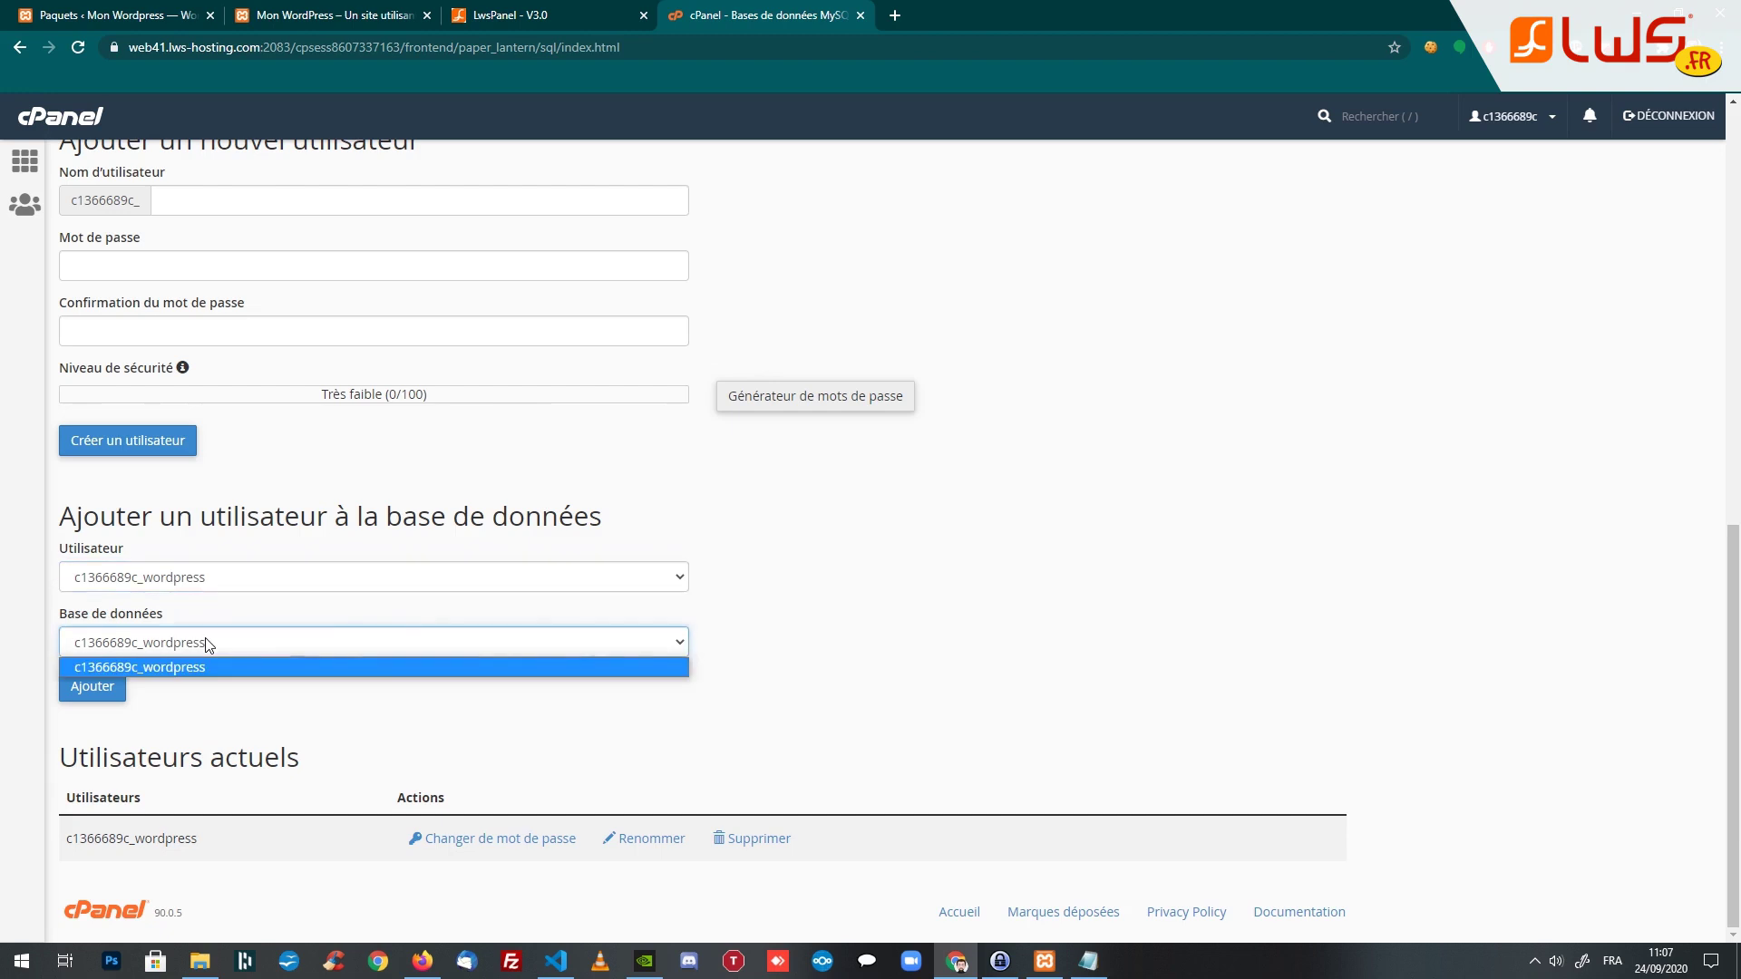
pyautogui.click(192, 669)
pyautogui.click(100, 693)
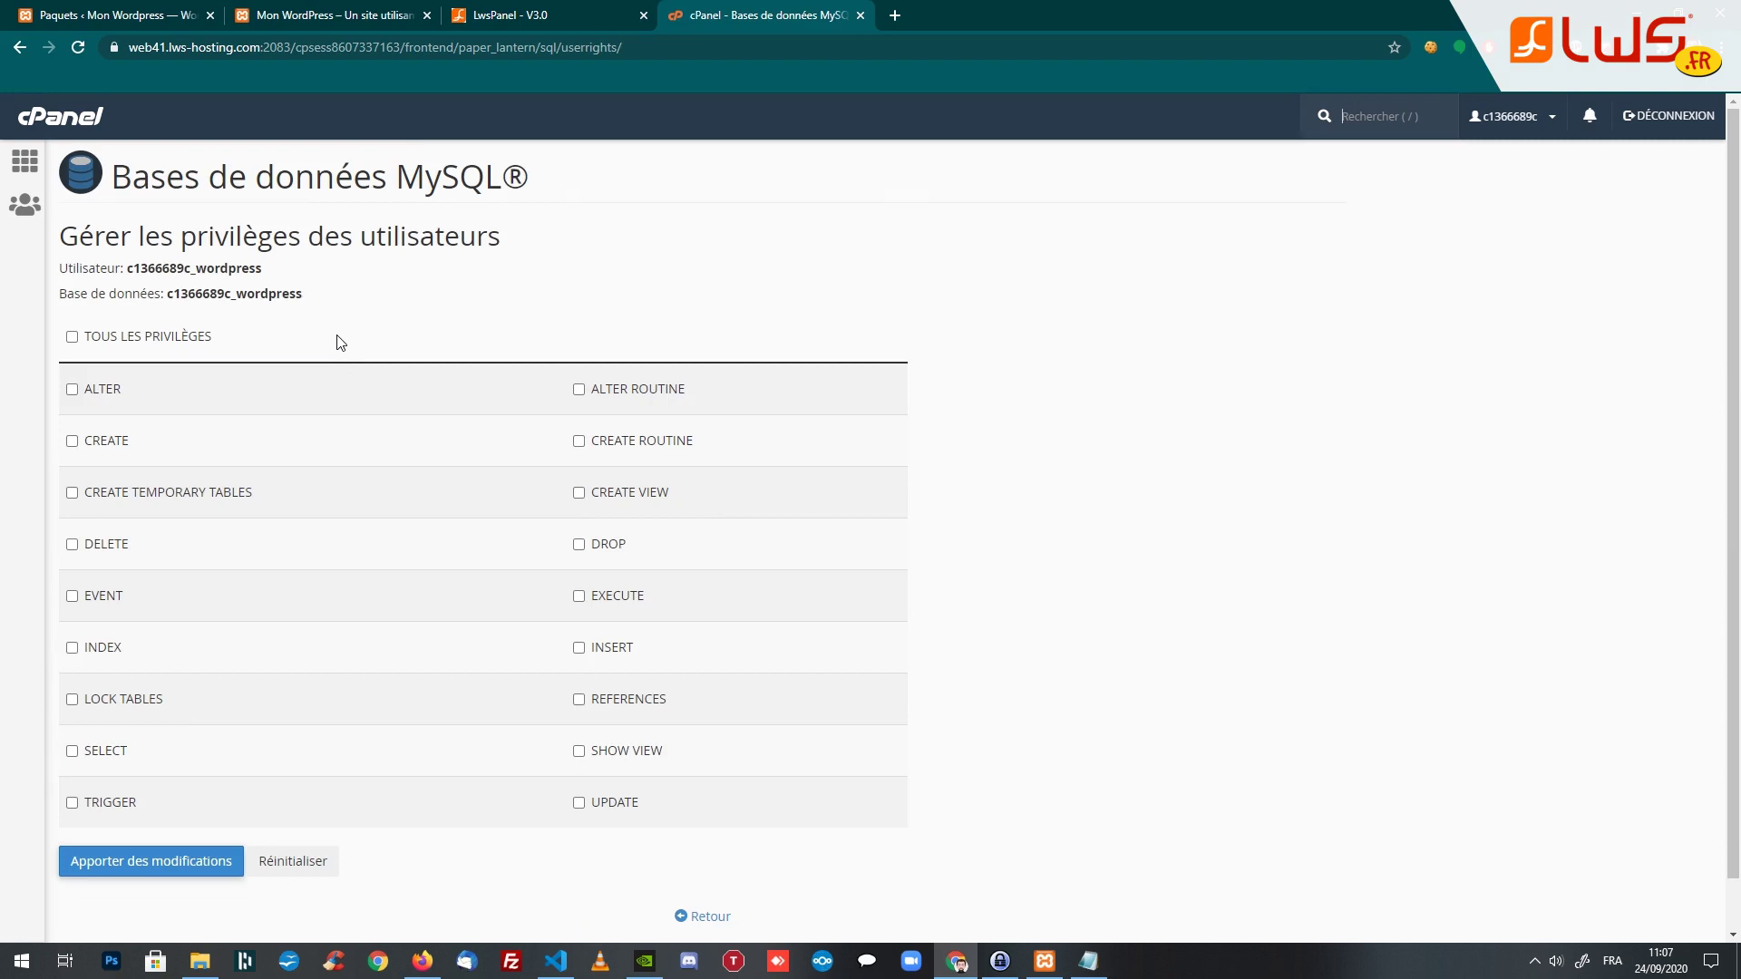
pyautogui.click(72, 338)
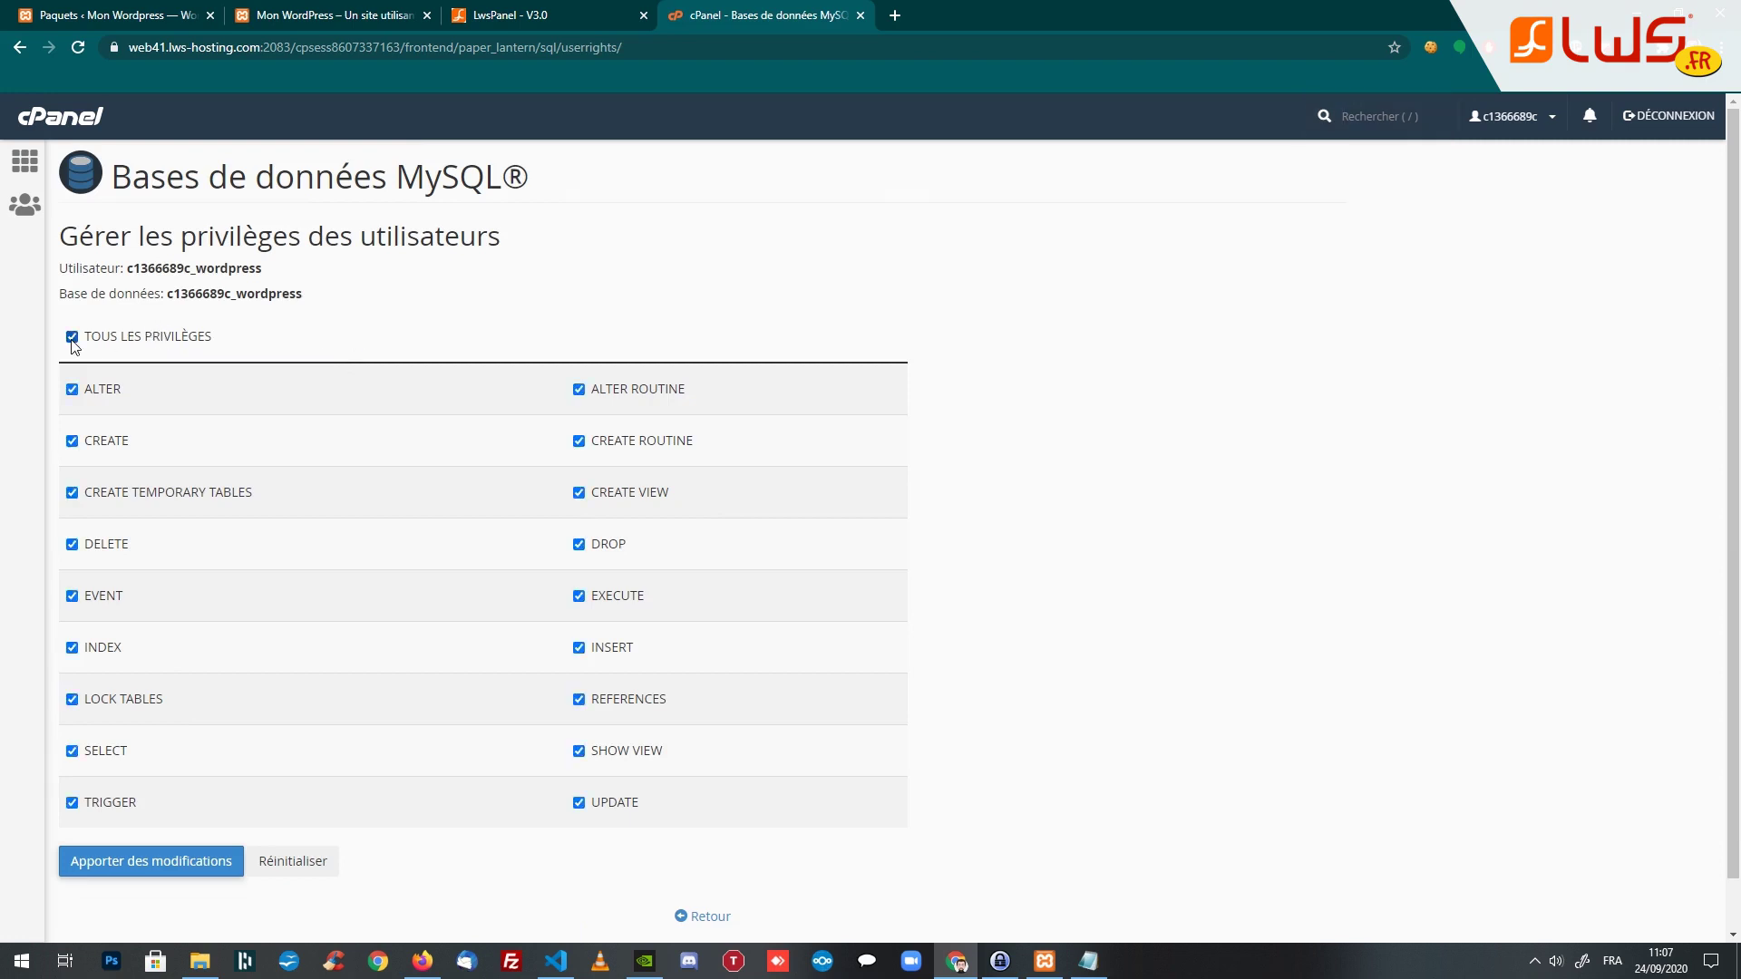
pyautogui.click(134, 866)
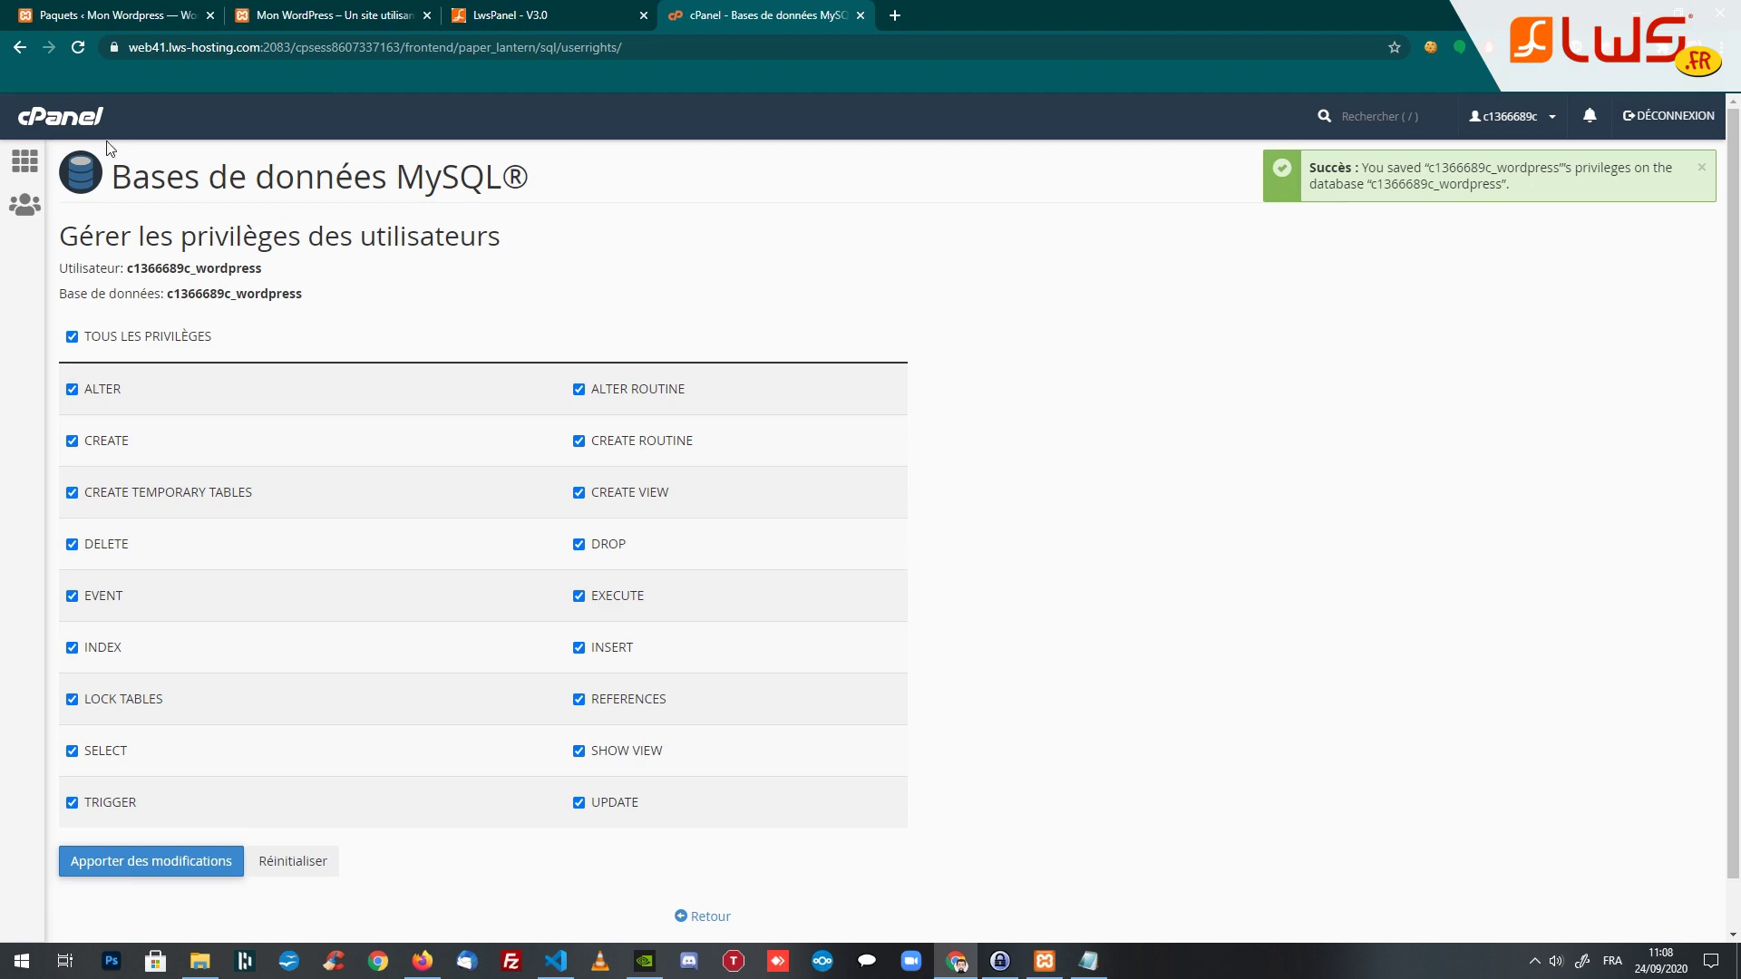
# Open the public_html folder in the cPanel file manager
pyautogui.click(96, 118)
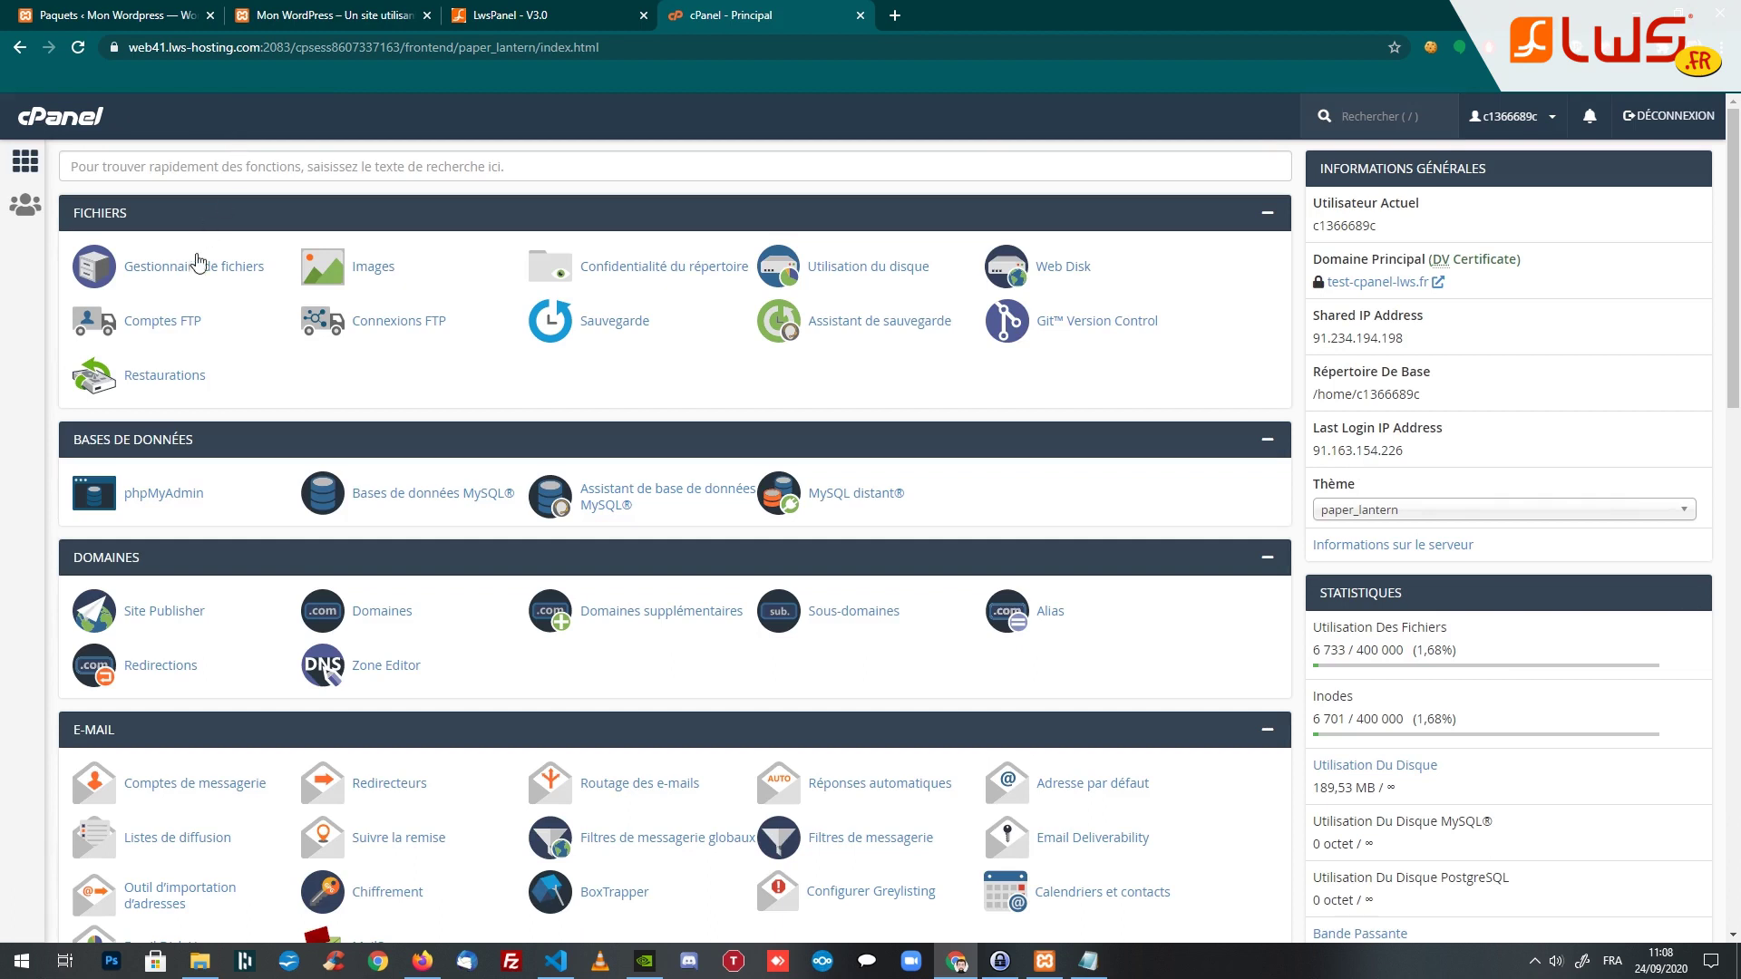
pyautogui.click(182, 268)
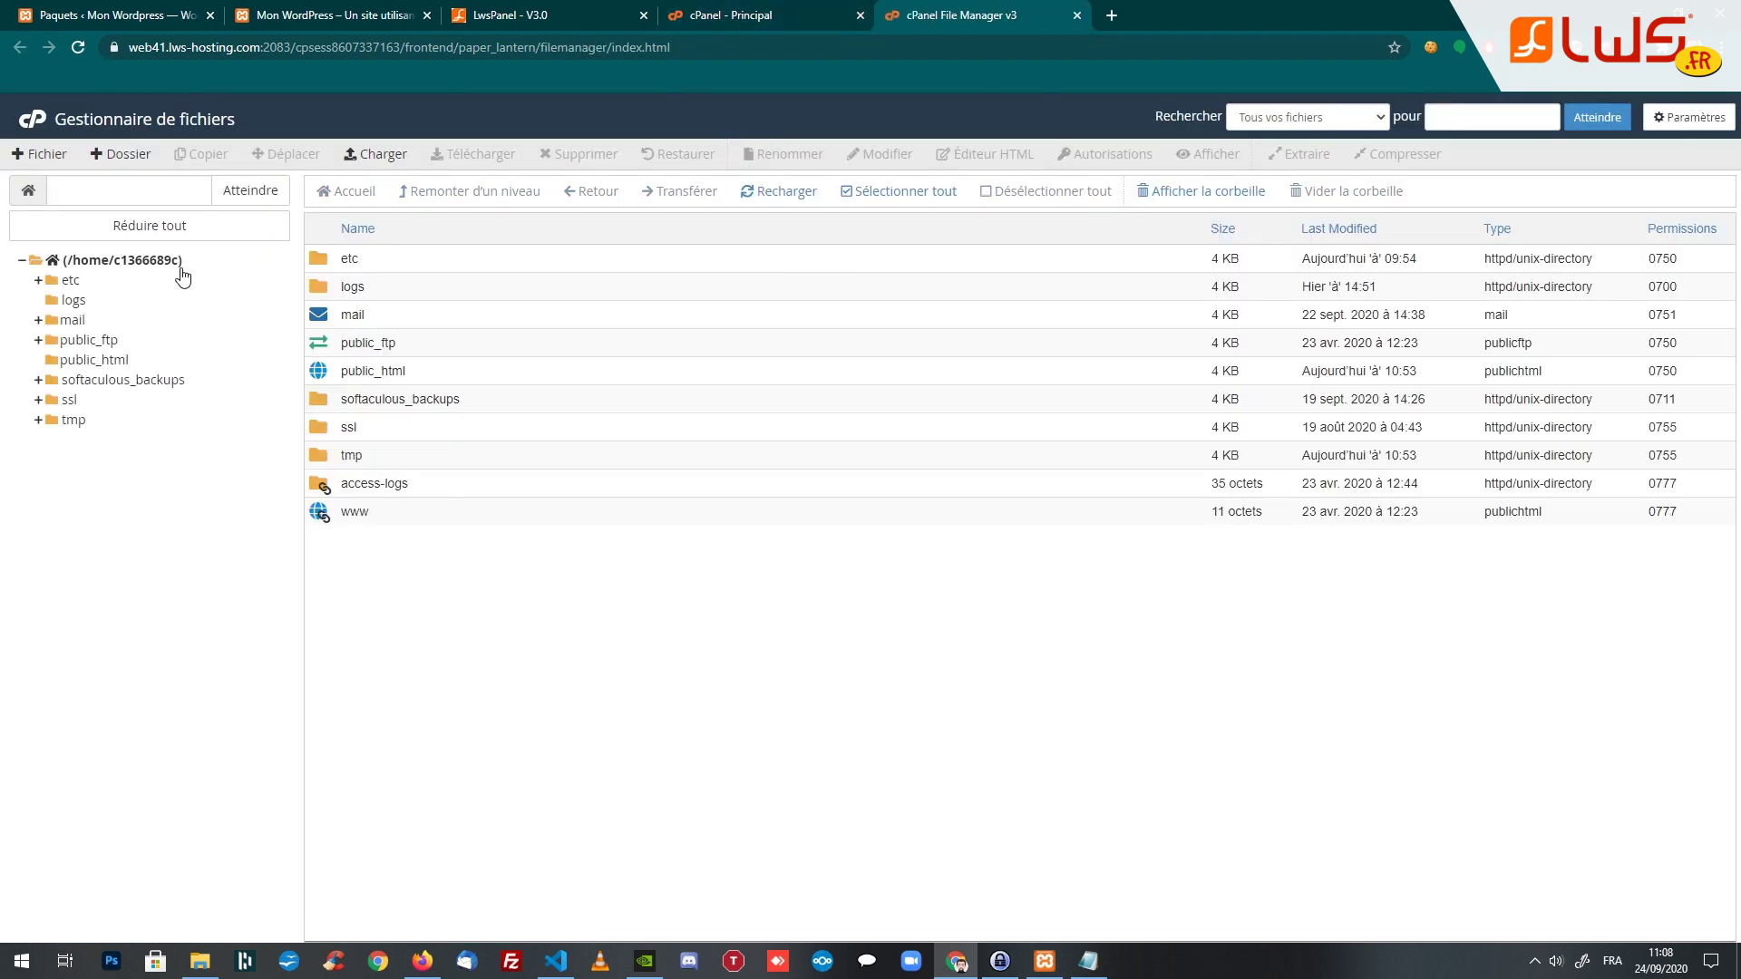
pyautogui.doubleClick(320, 373)
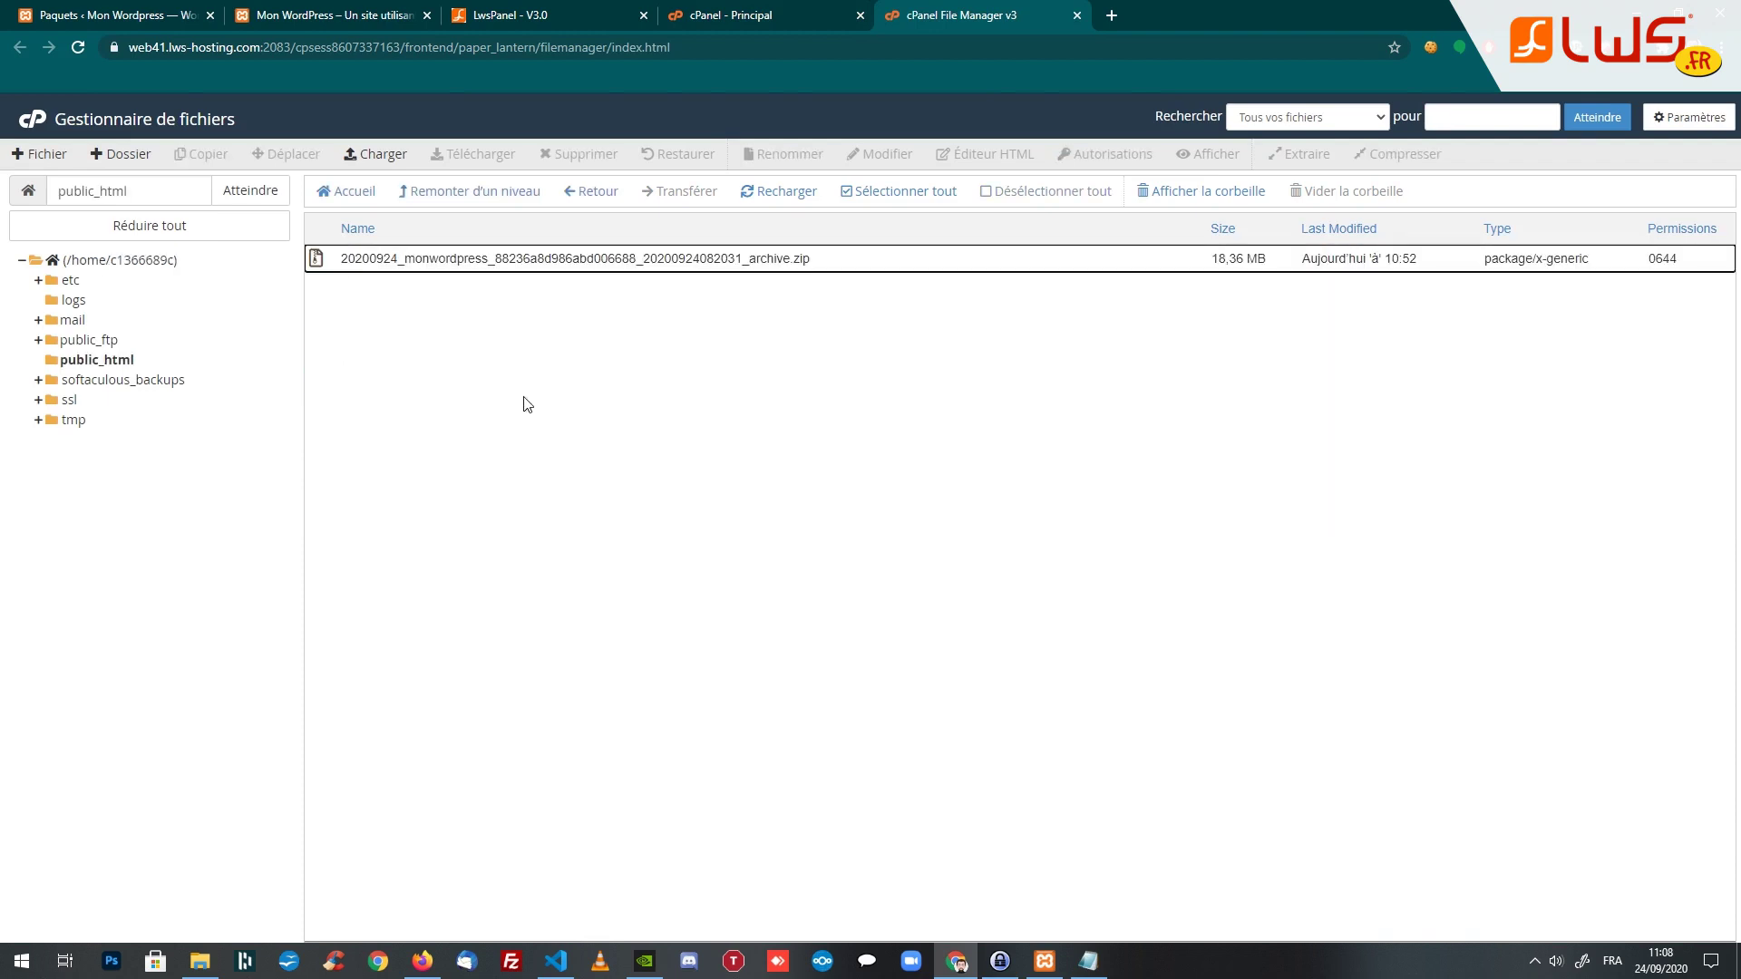
pyautogui.click(832, 463)
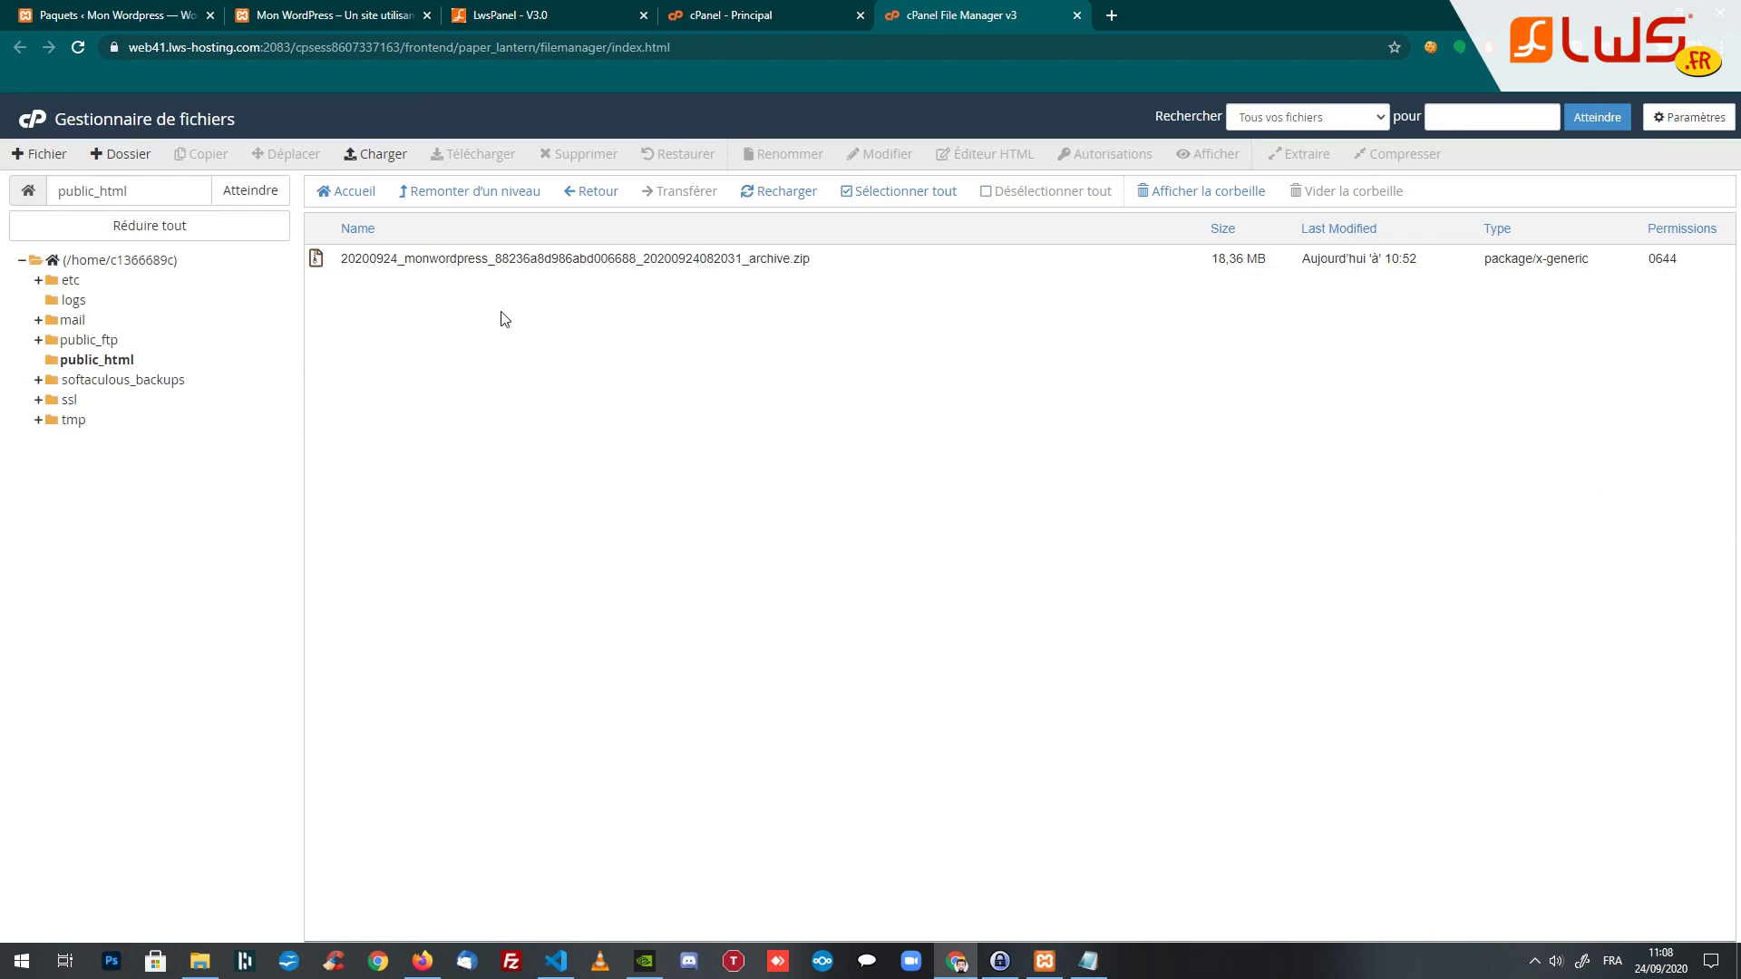
# Upload installer.php from the Sauvegarde Wordpress folder into public_html and reload the file list
pyautogui.click(375, 154)
pyautogui.click(851, 410)
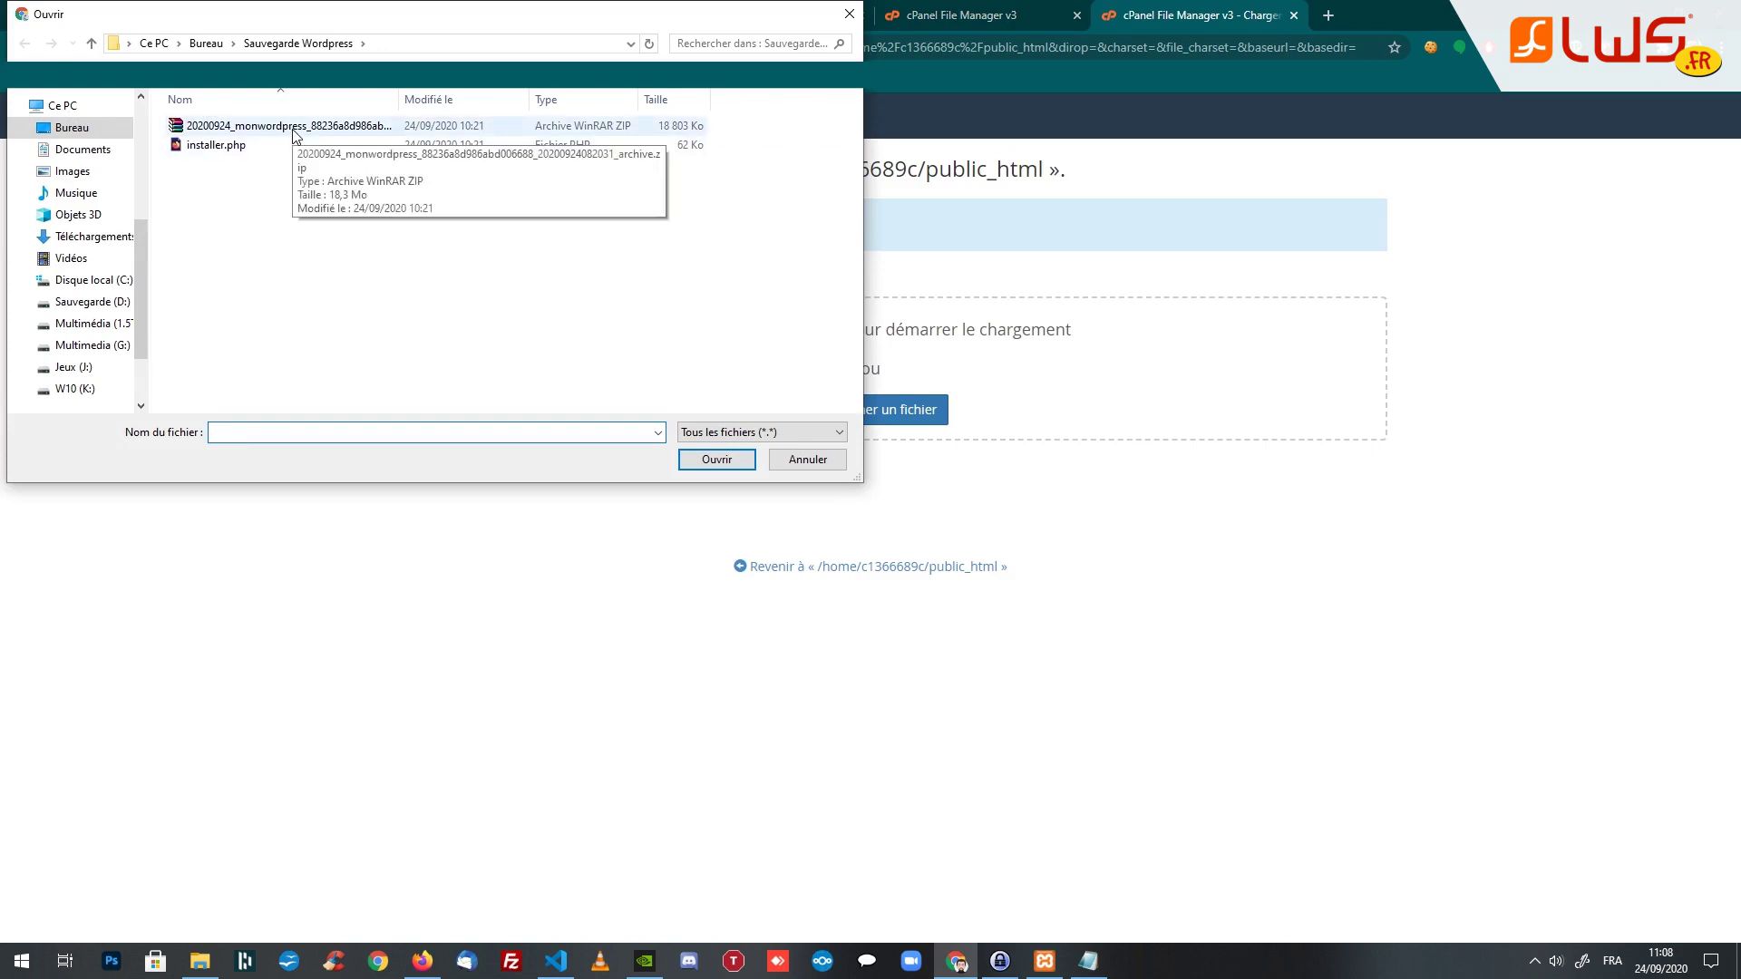
pyautogui.doubleClick(217, 152)
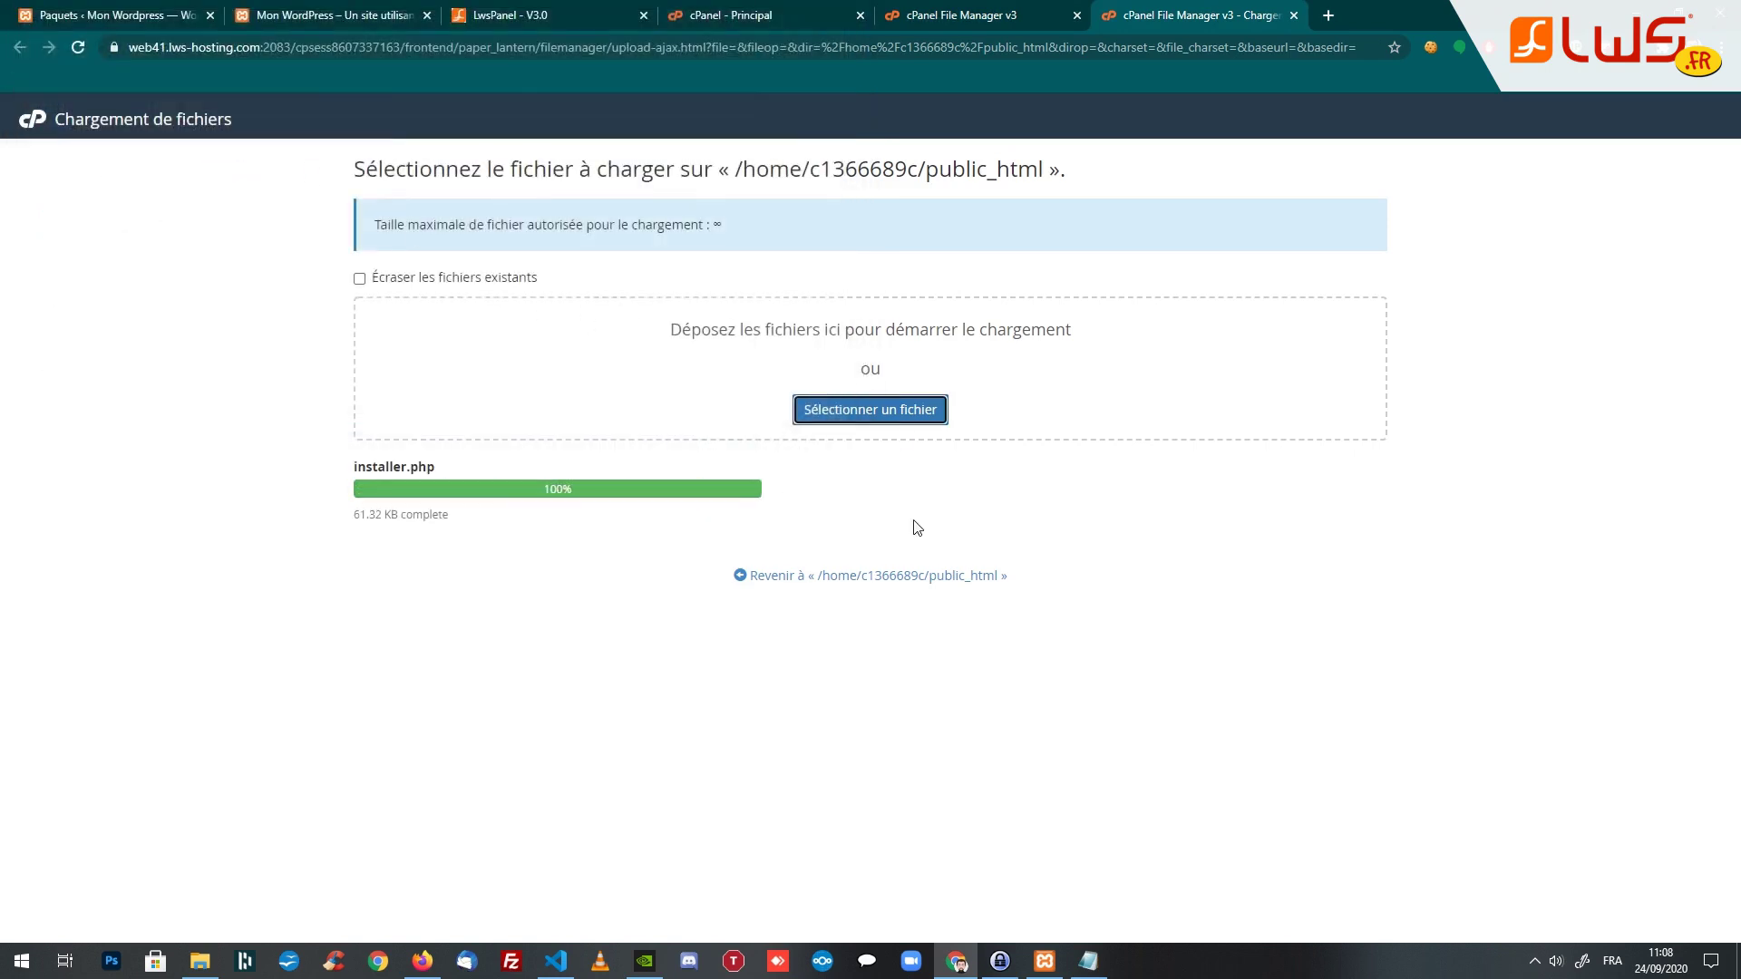
pyautogui.click(929, 501)
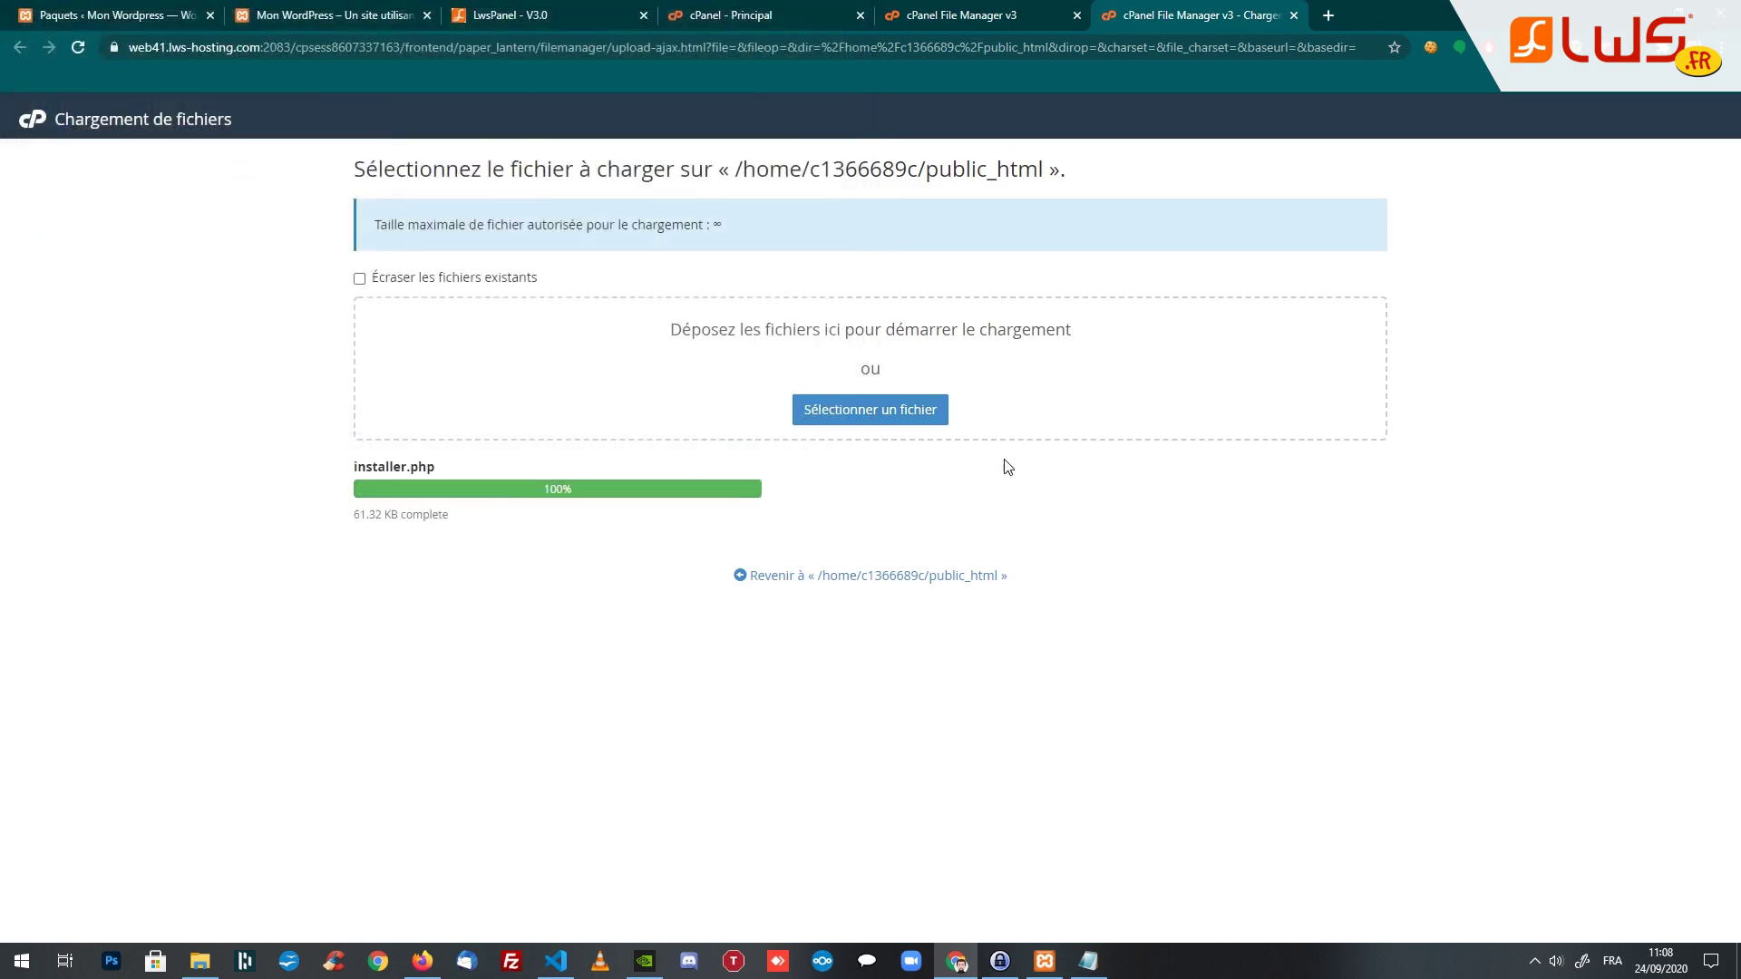
pyautogui.click(1294, 15)
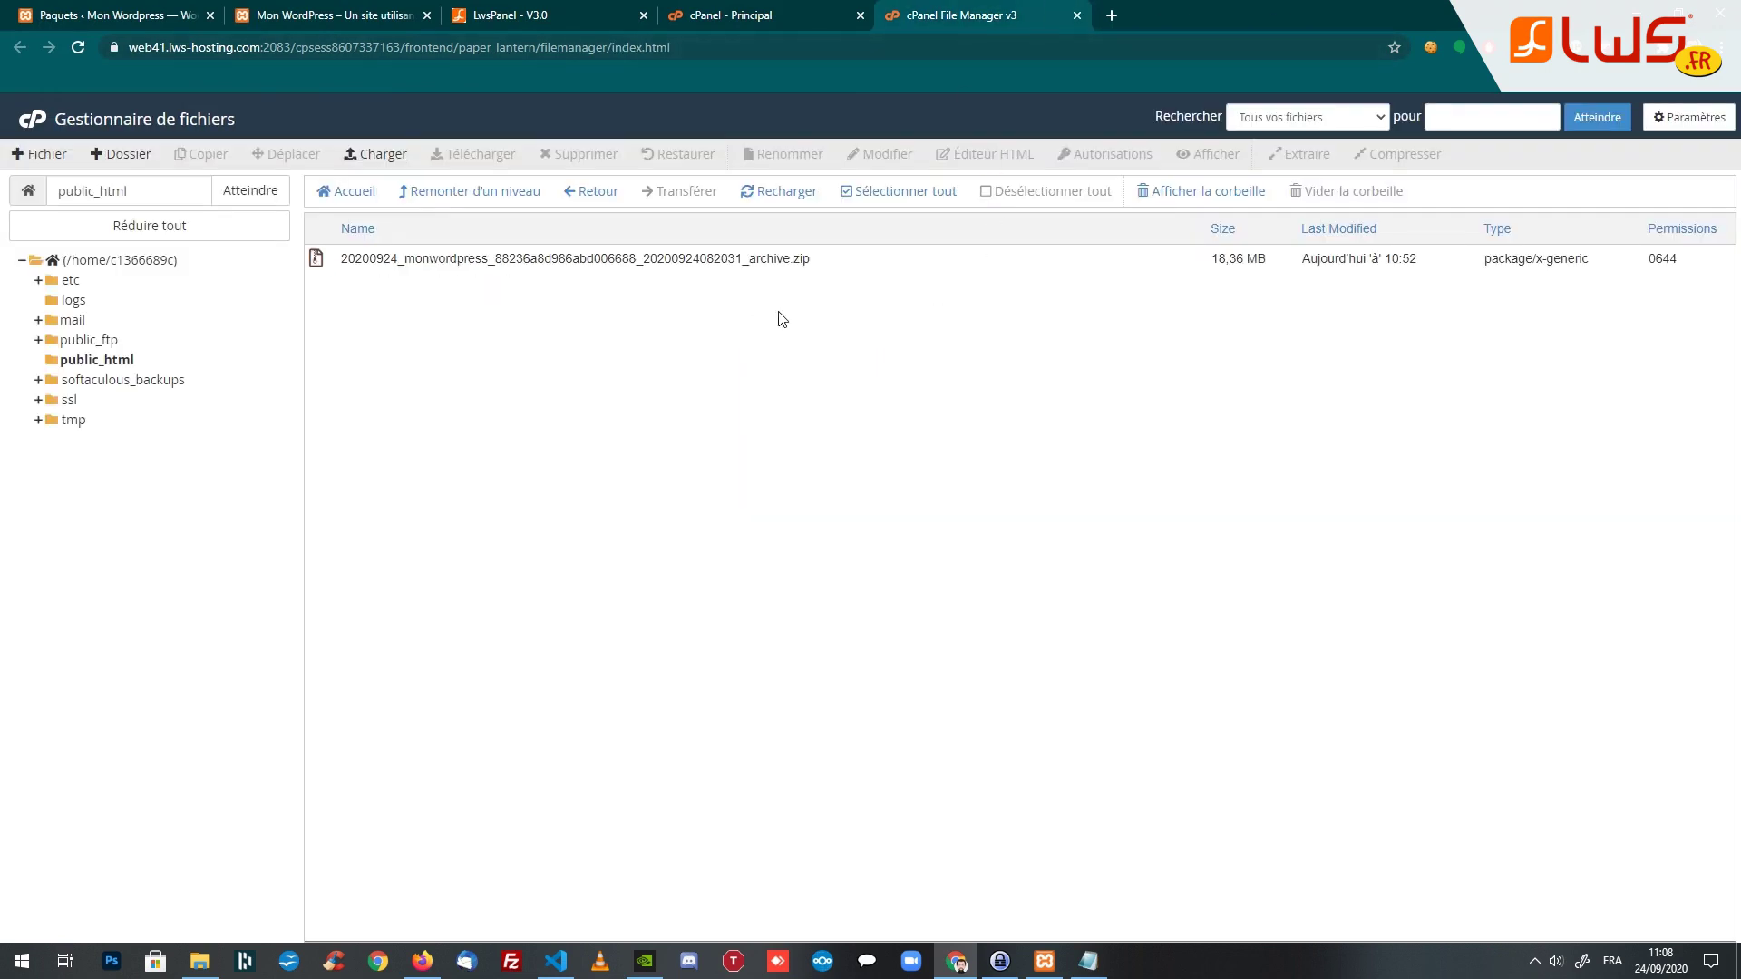
pyautogui.click(781, 192)
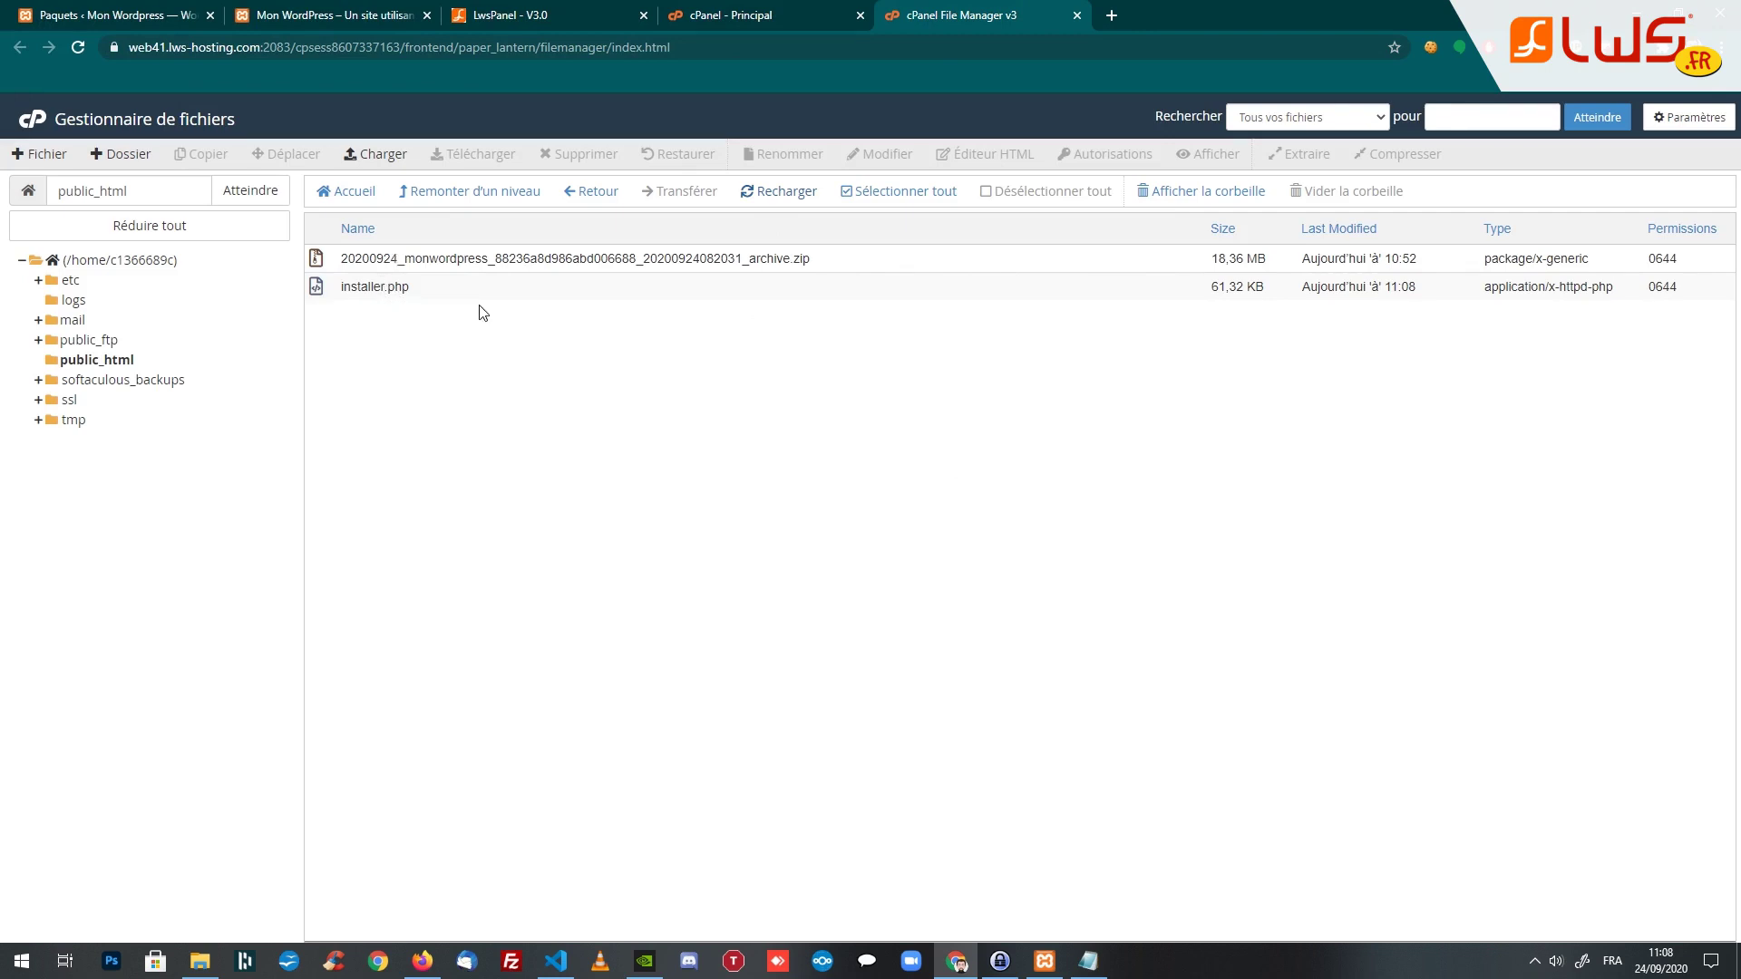
# Open the Duplicator installer on the test-cpanel-lws.fr domain and review its Setup and Validation sections
pyautogui.click(32, 118)
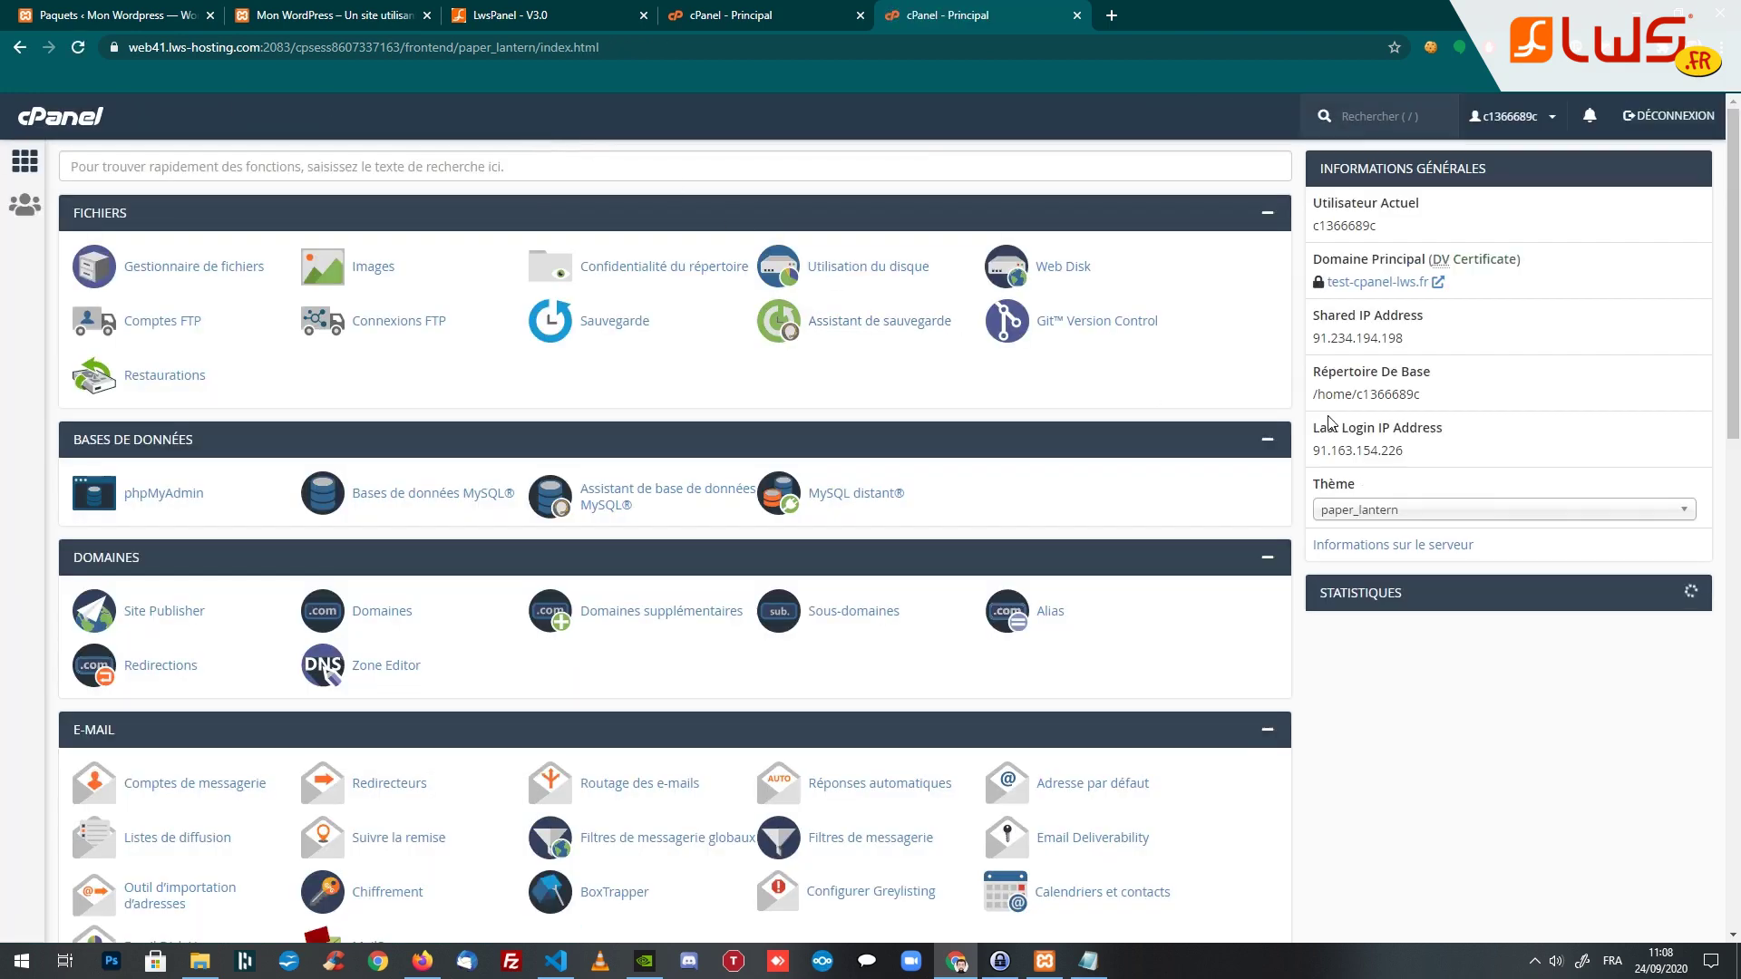
pyautogui.moveTo(1328, 283); pyautogui.dragTo(1432, 285)
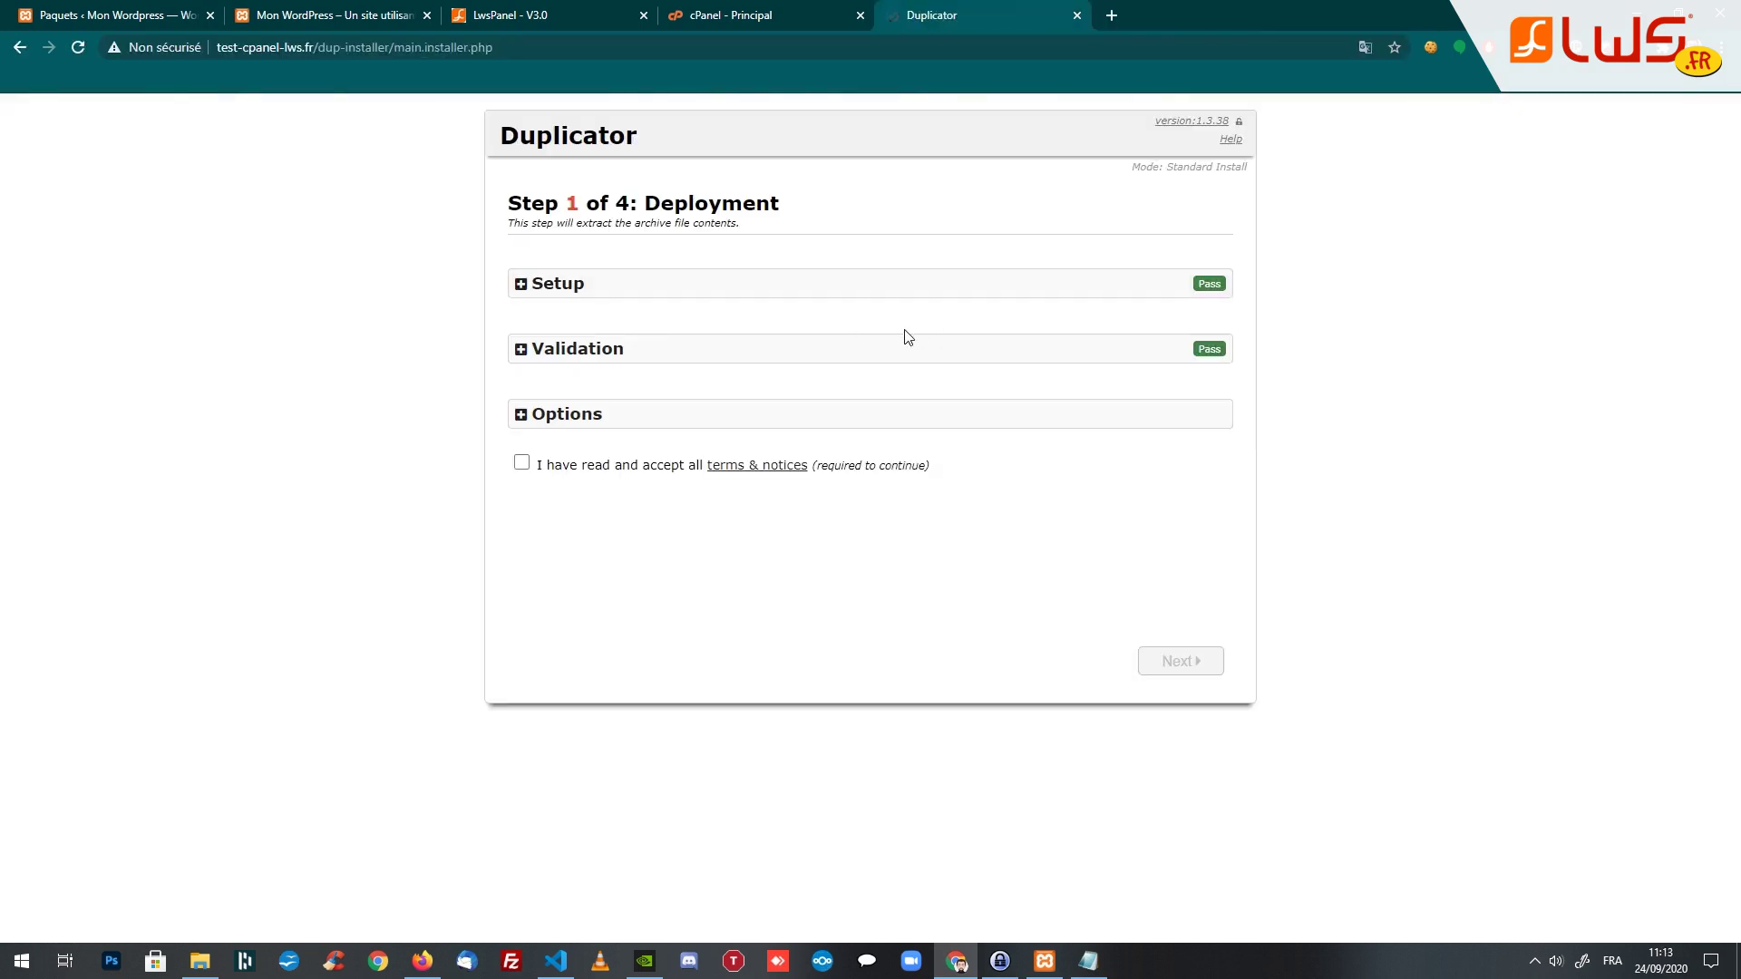
pyautogui.click(544, 287)
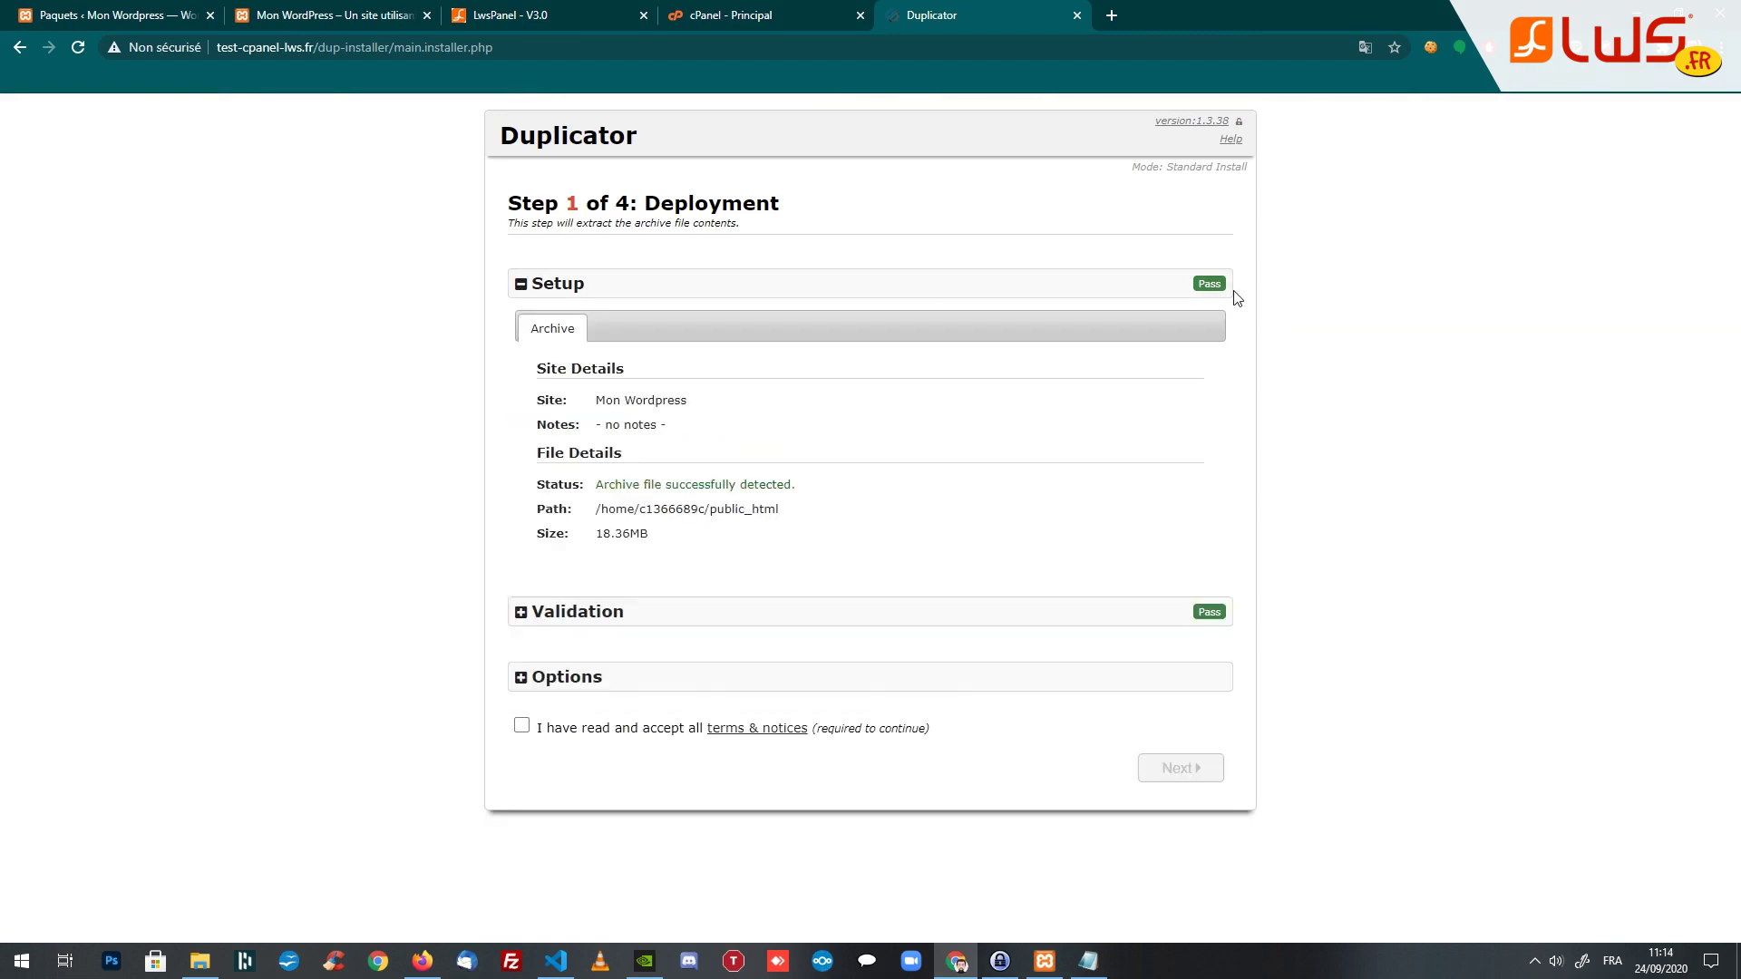
pyautogui.click(583, 284)
pyautogui.click(580, 355)
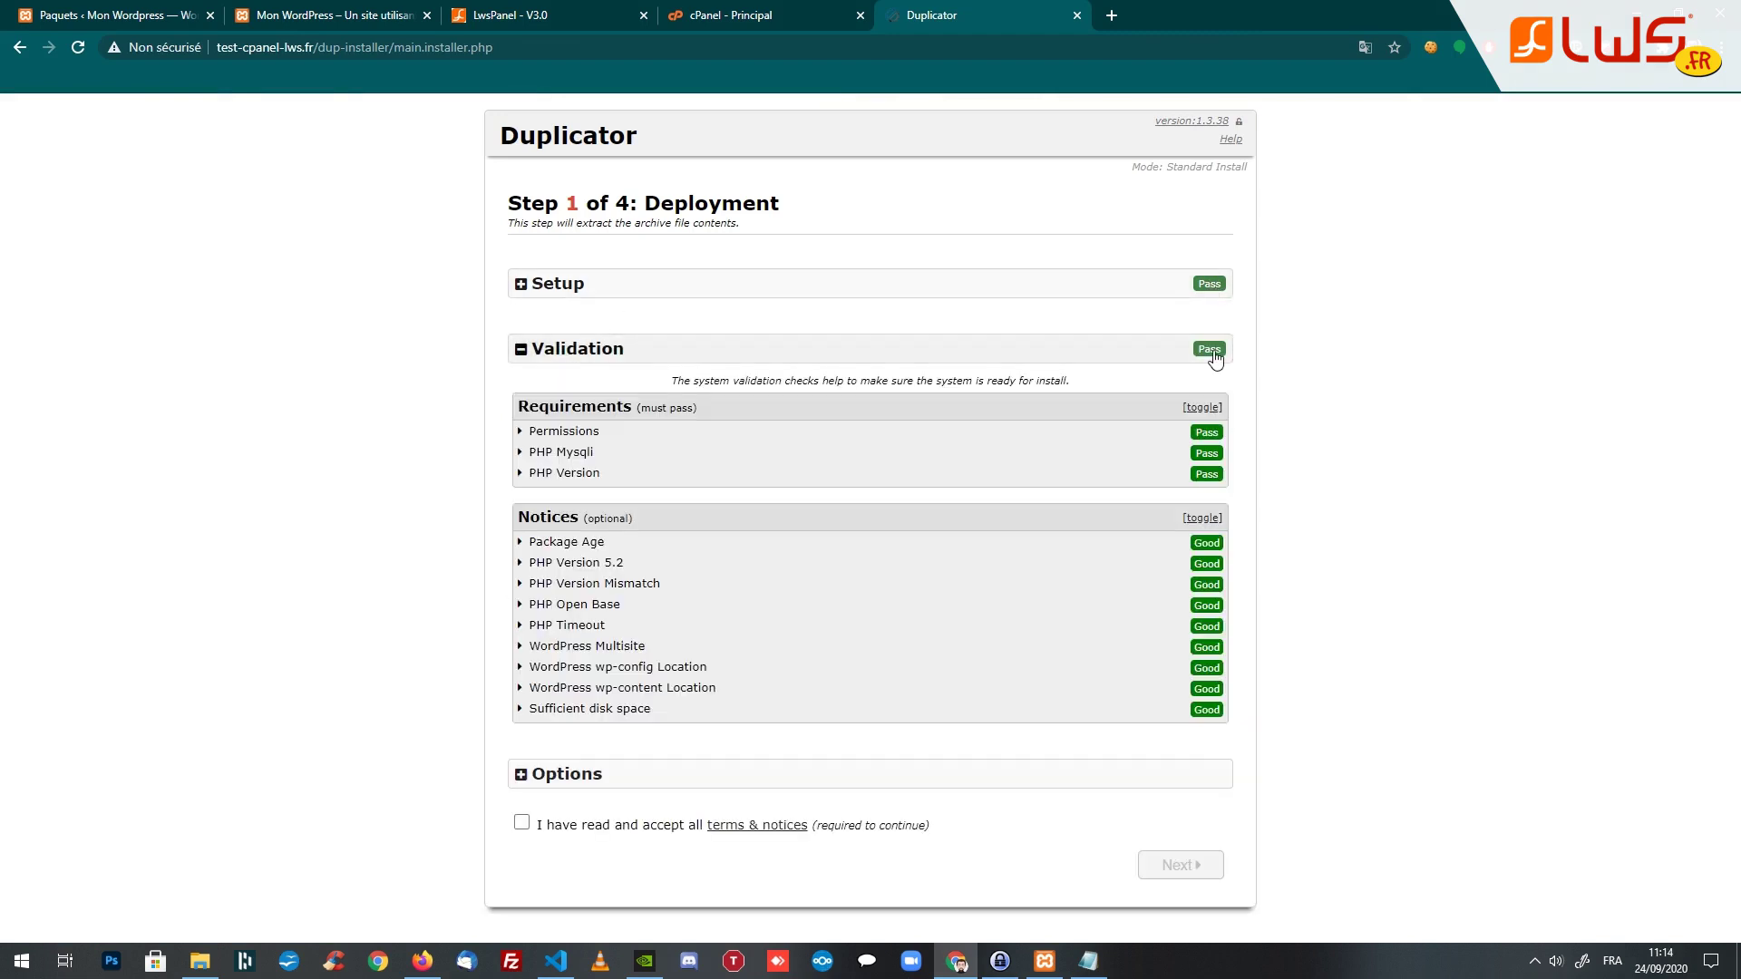
pyautogui.click(560, 354)
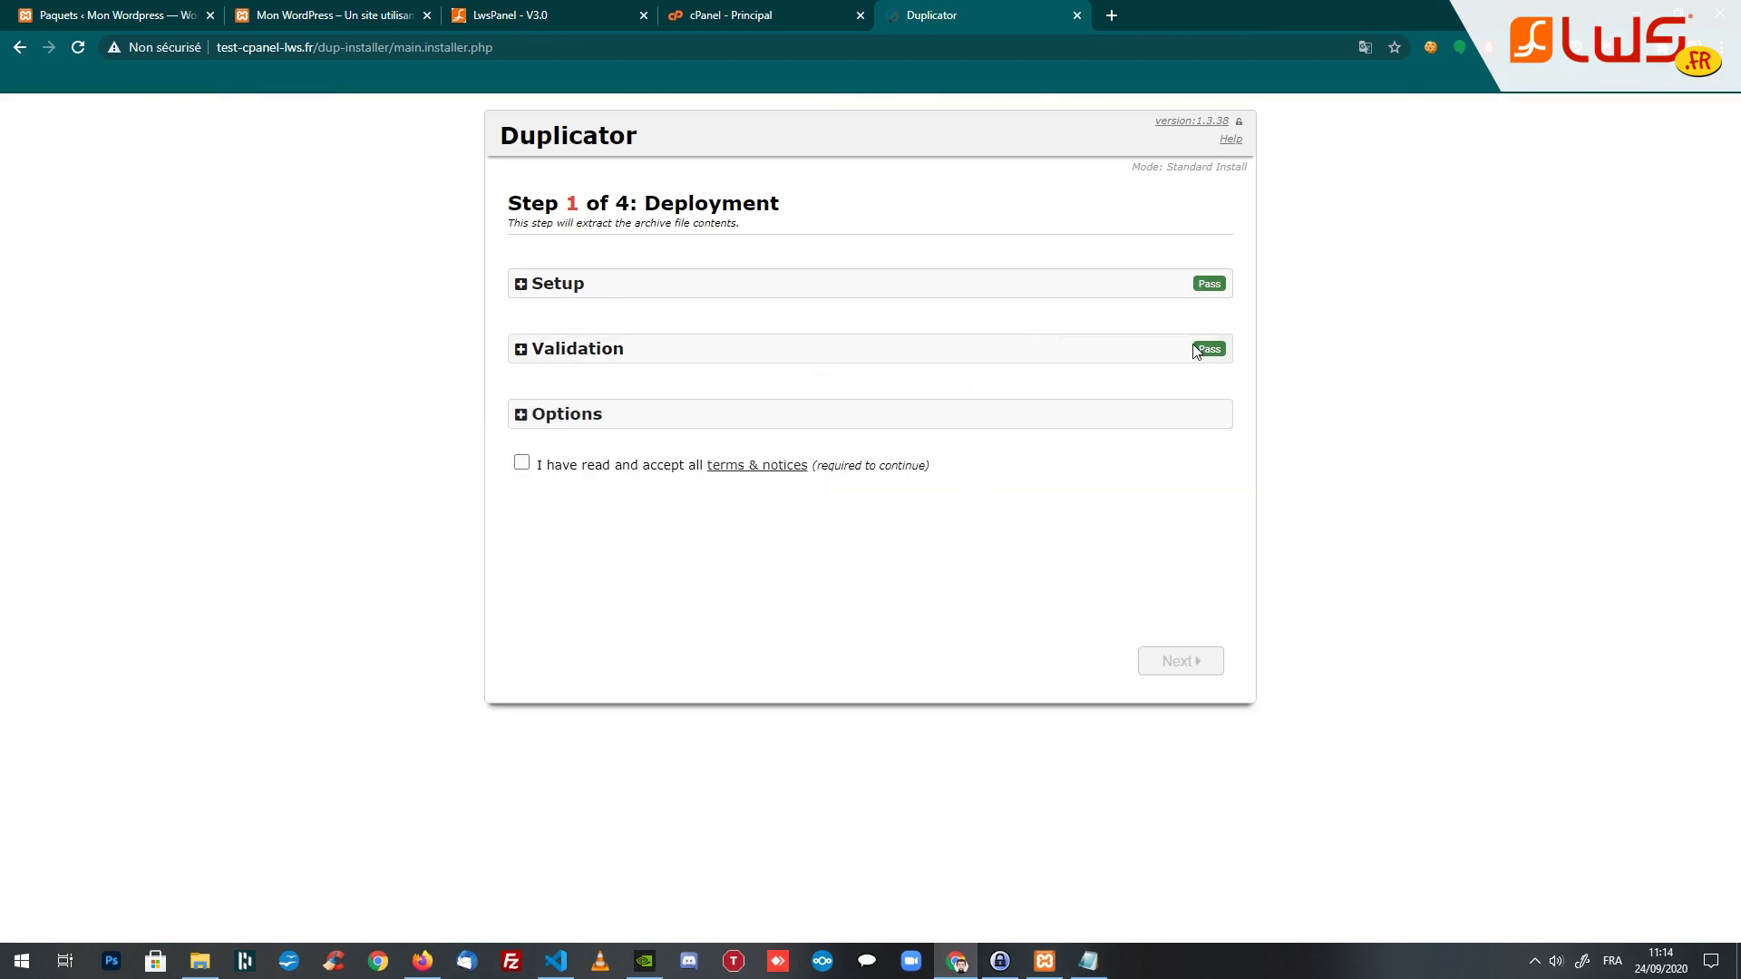
# Accept the installer's terms and notices and run the archive deployment
pyautogui.click(522, 465)
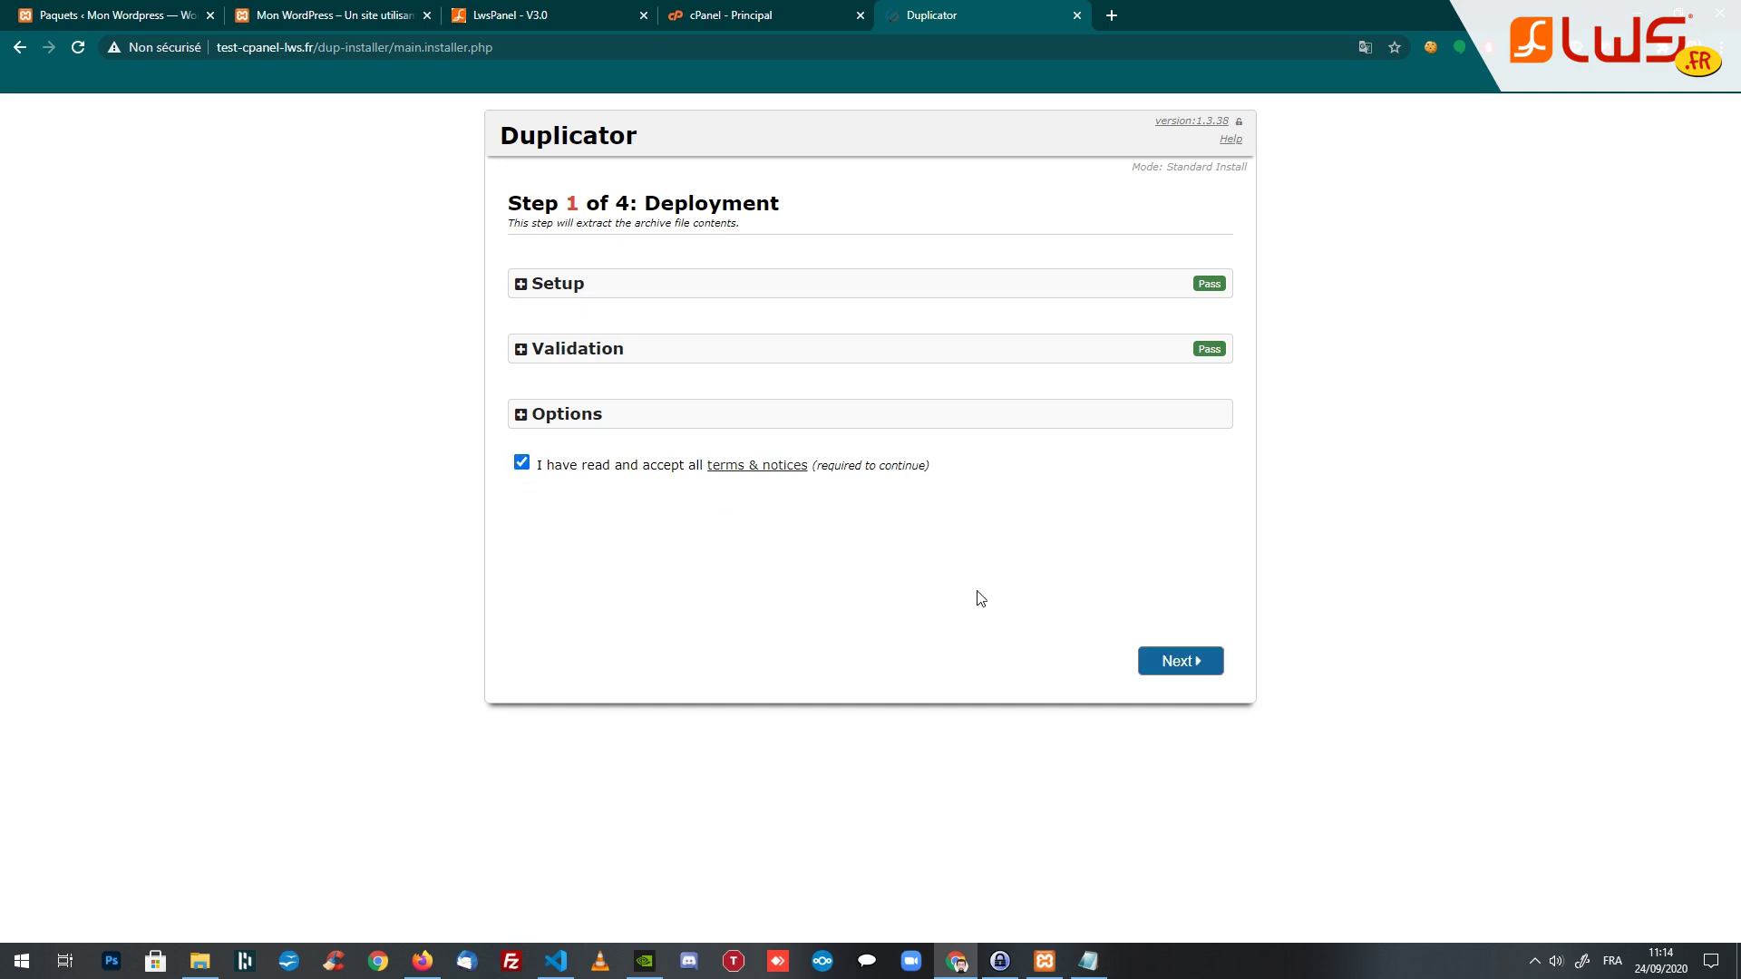
pyautogui.click(1180, 661)
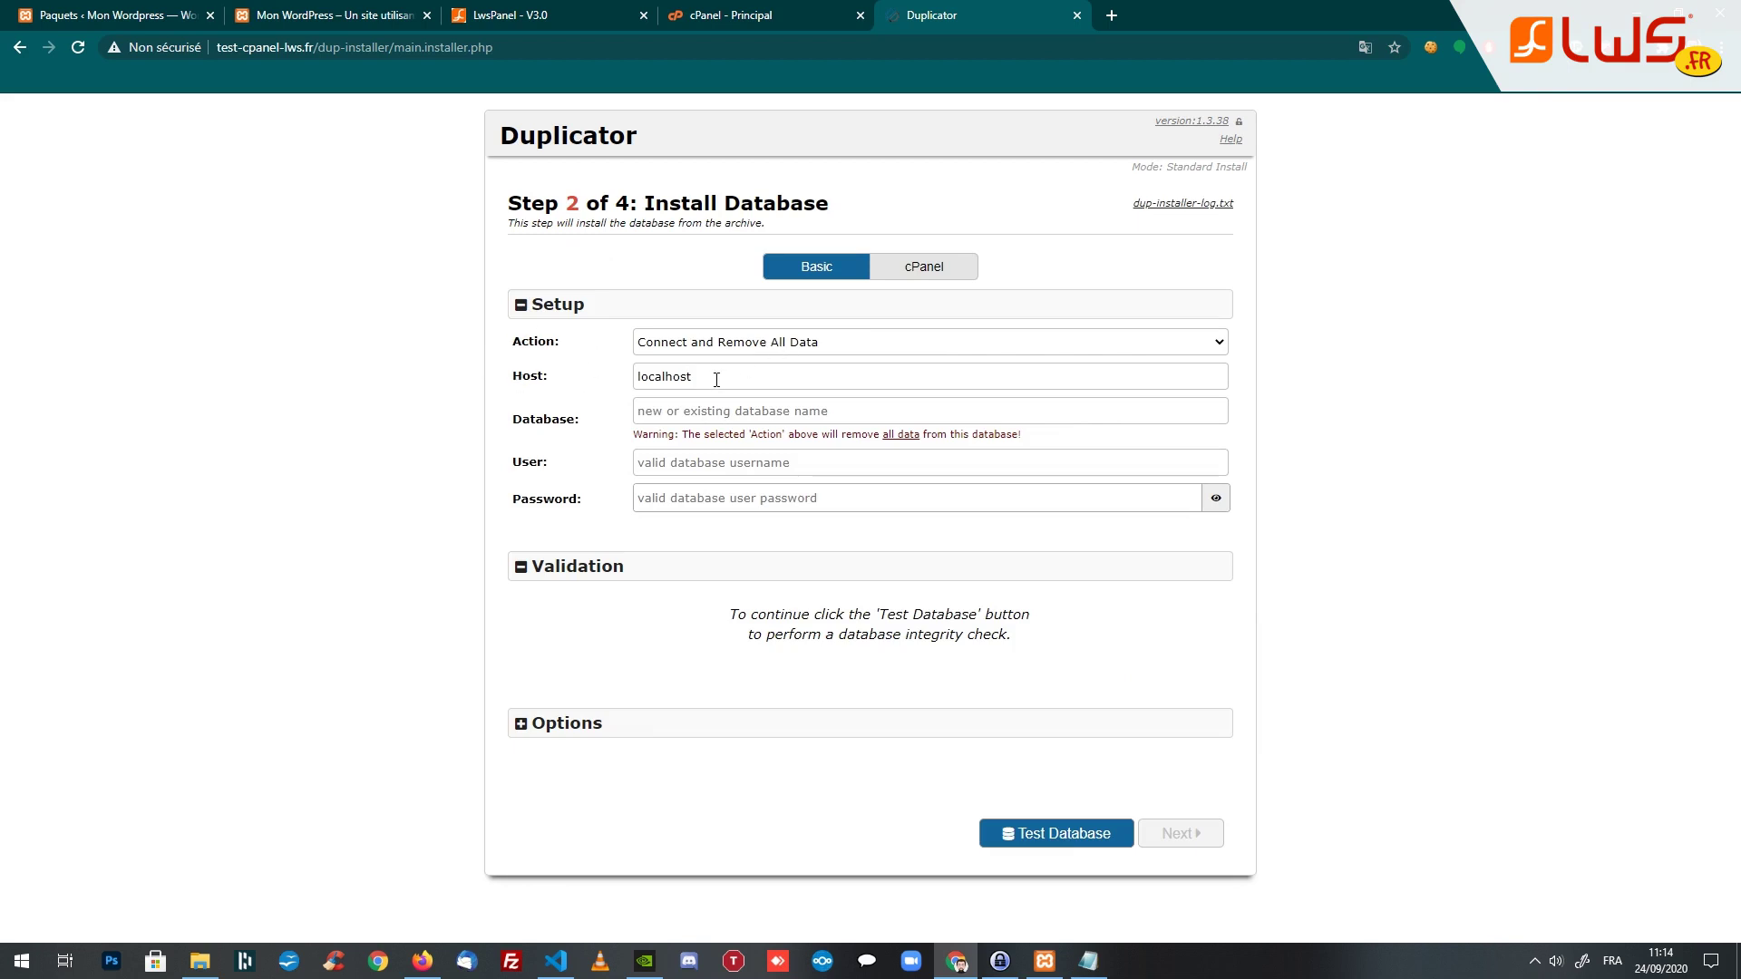
# Copy the full name of the wordpress database from cPanel into the installer's Database field
pyautogui.click(671, 409)
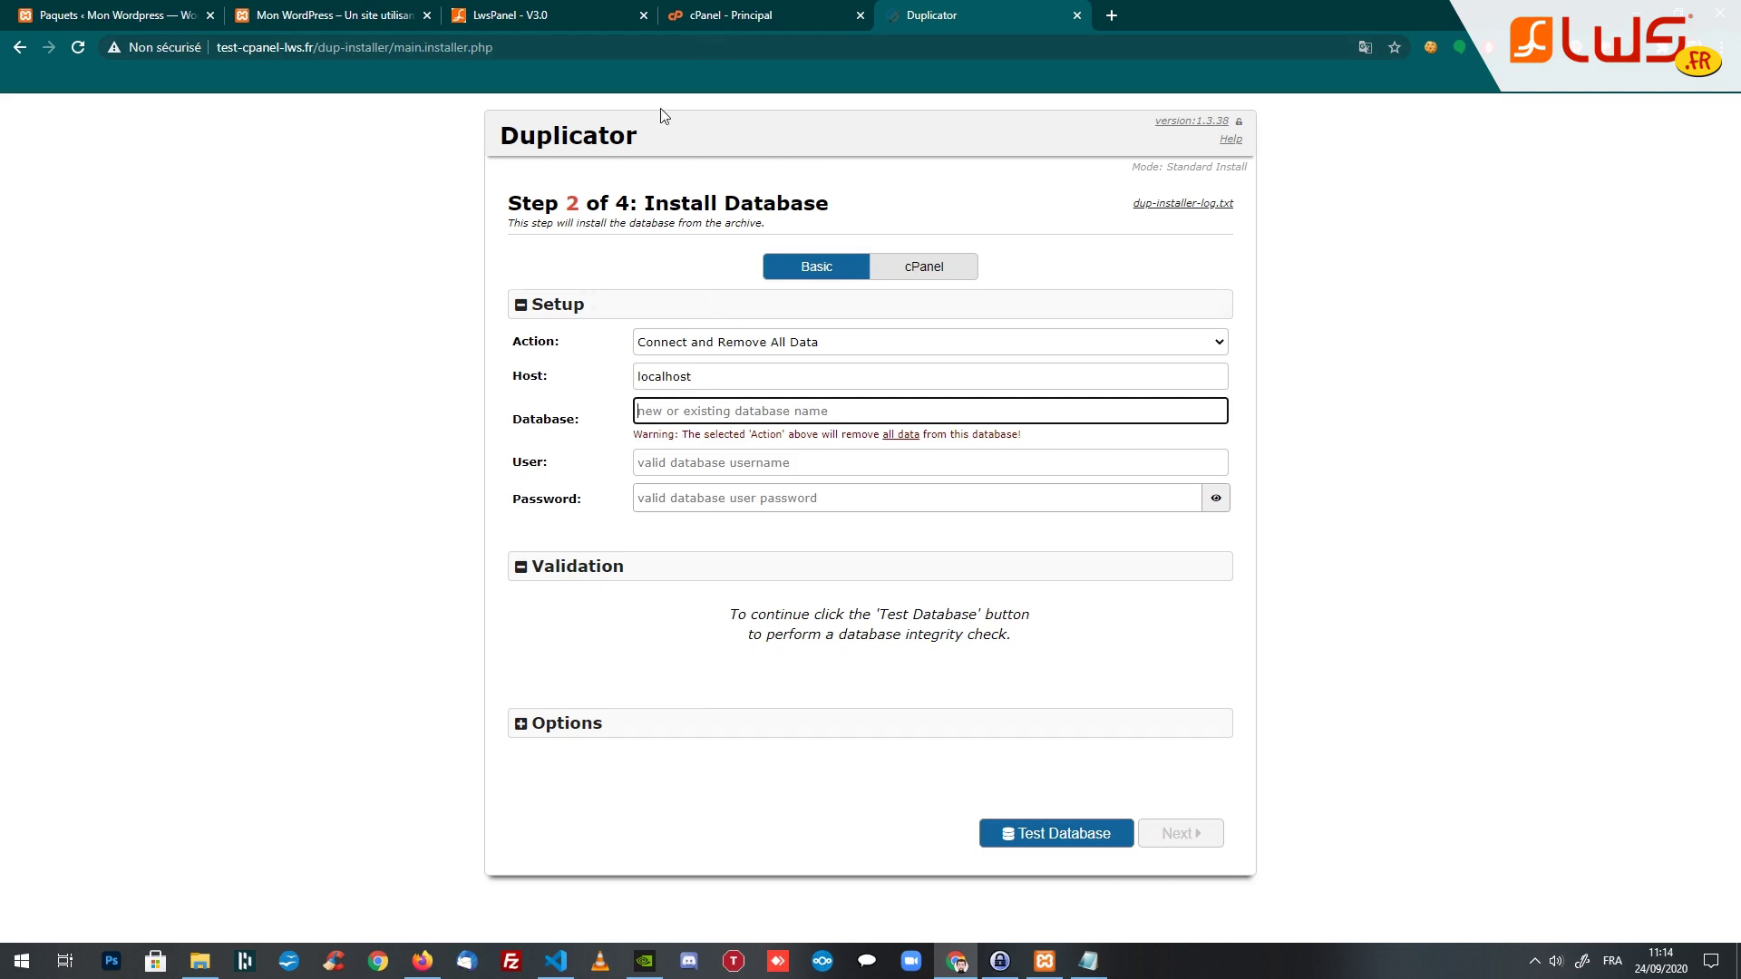
pyautogui.click(705, 25)
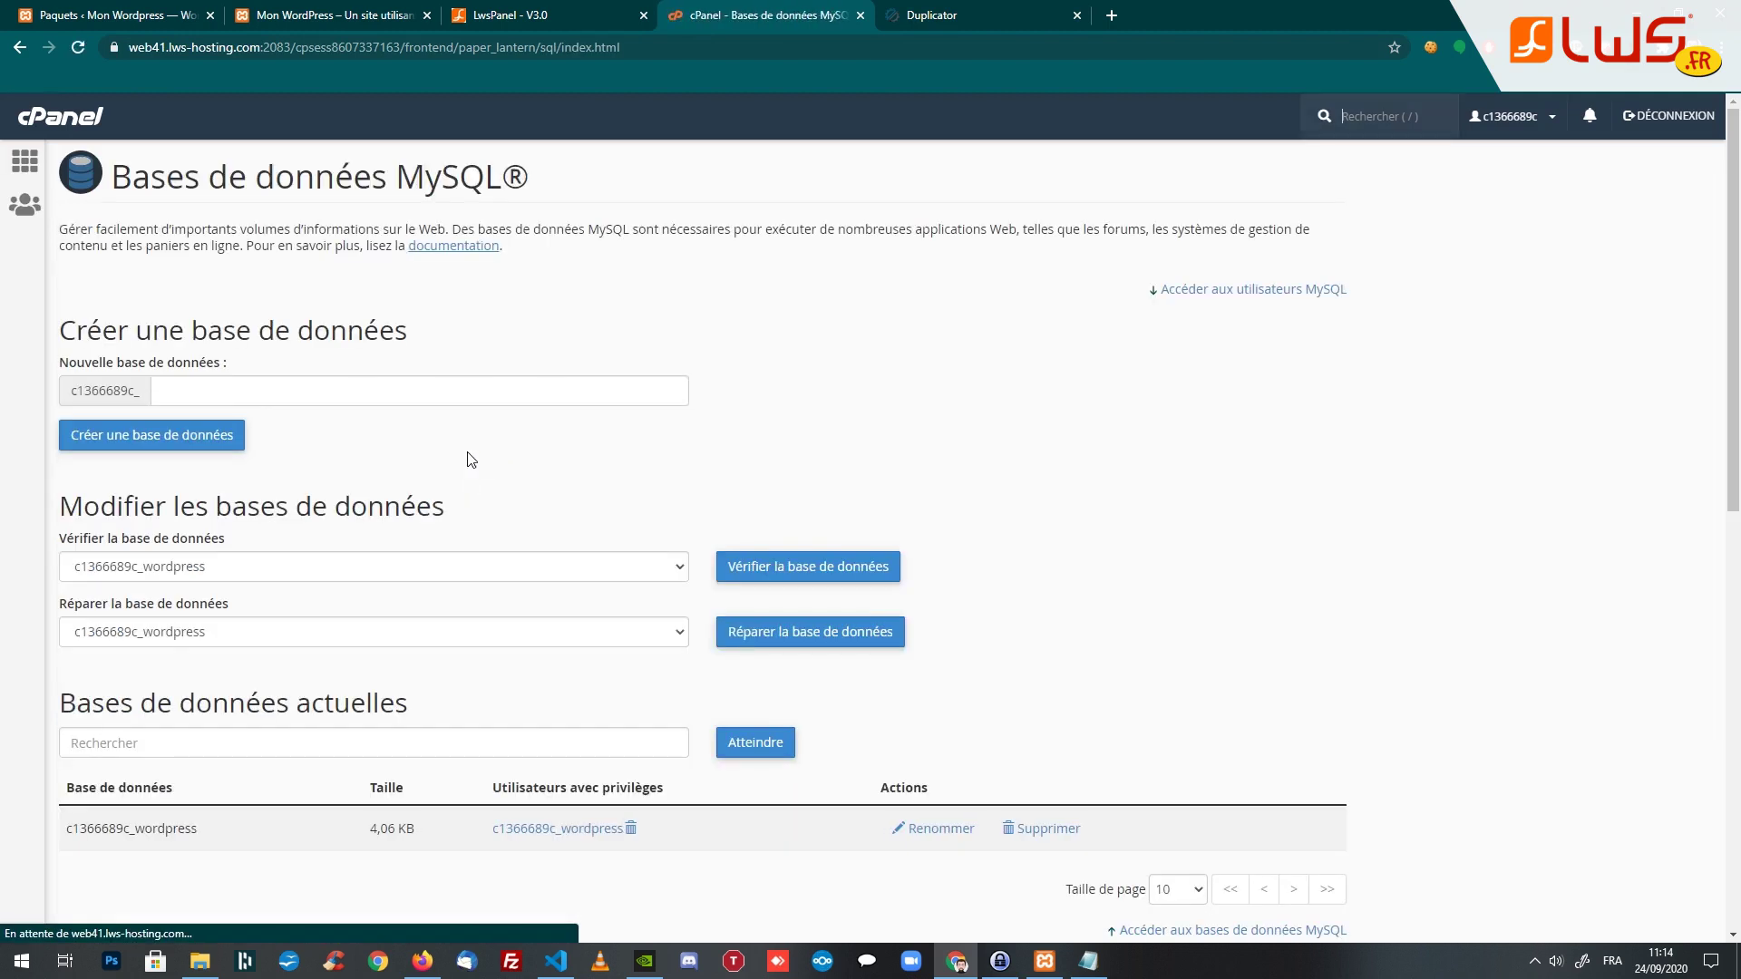
pyautogui.scroll(-2, 155, 499)
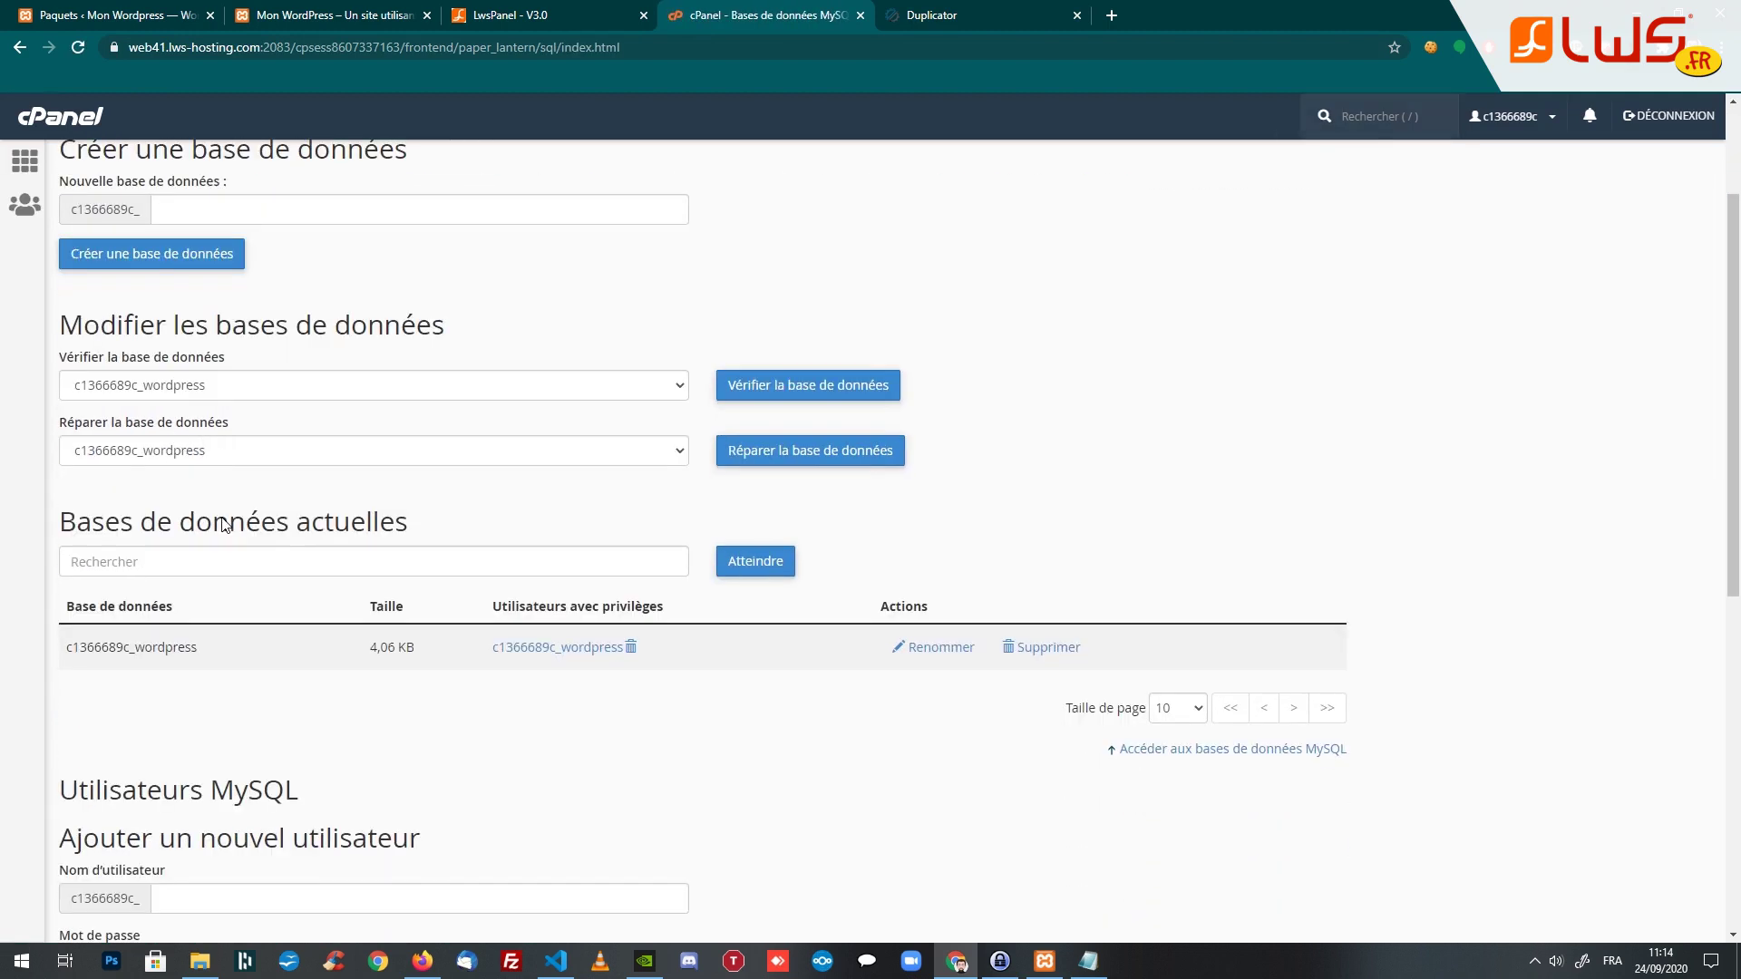
pyautogui.moveTo(201, 645); pyautogui.dragTo(71, 649)
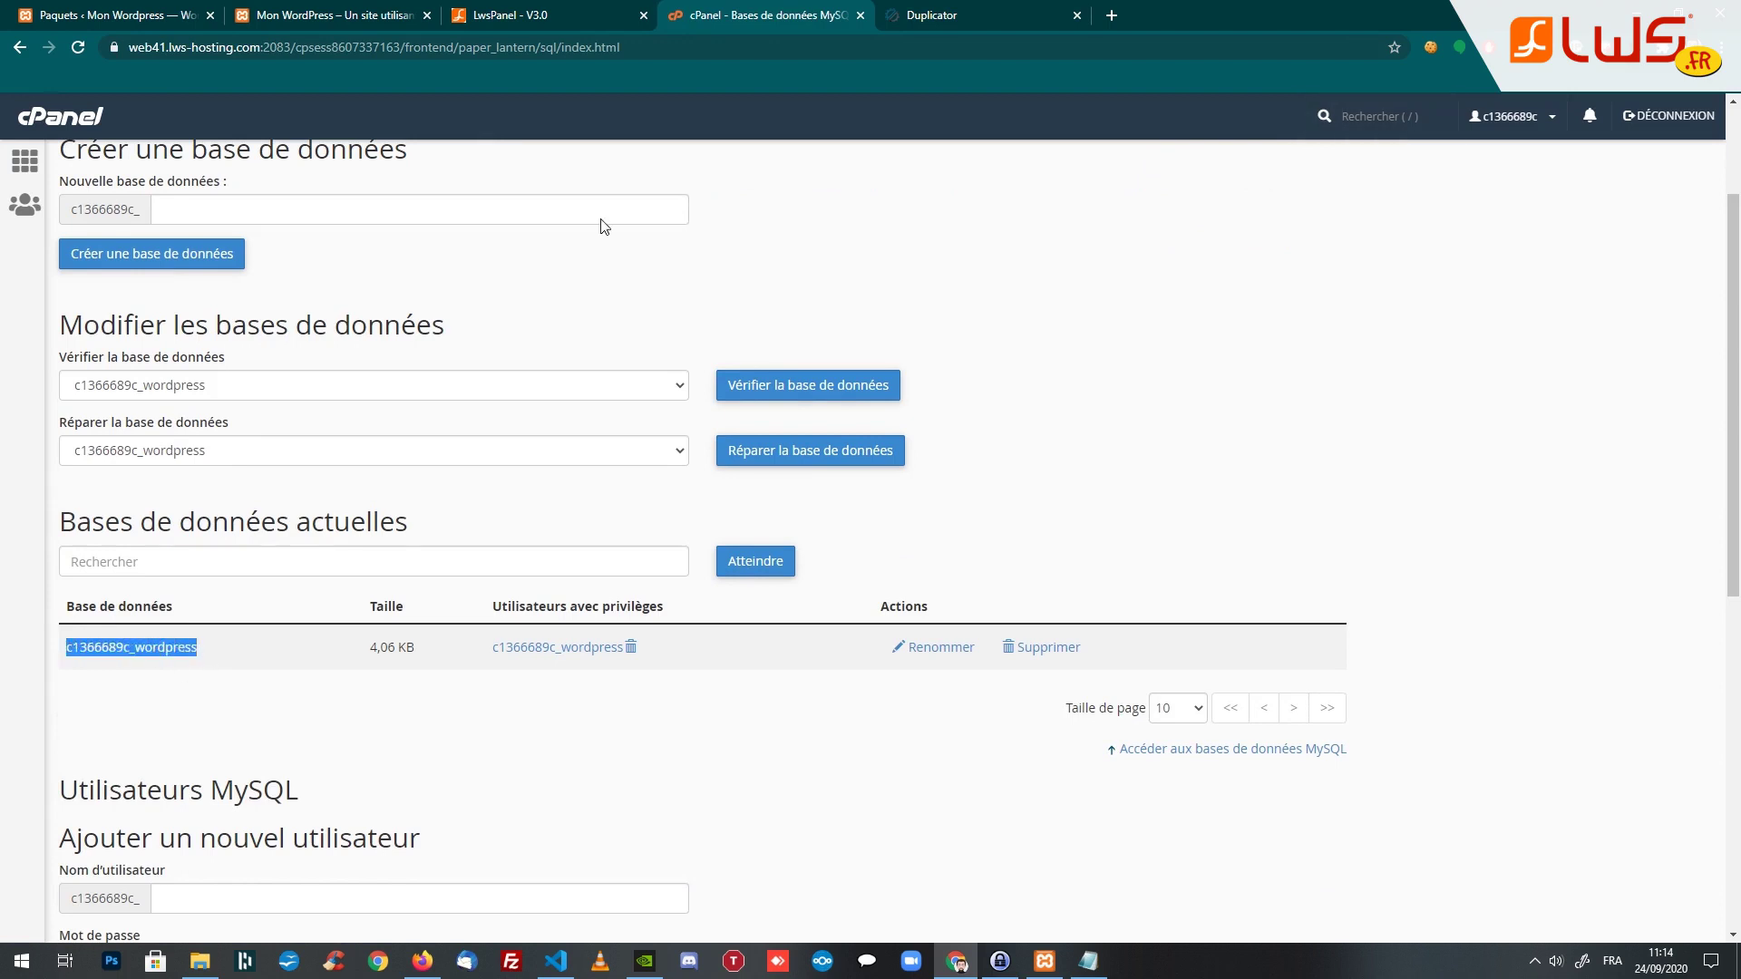
pyautogui.hotkey('ctrl', 'c')
pyautogui.click(934, 15)
pyautogui.hotkey('ctrl', 'v')
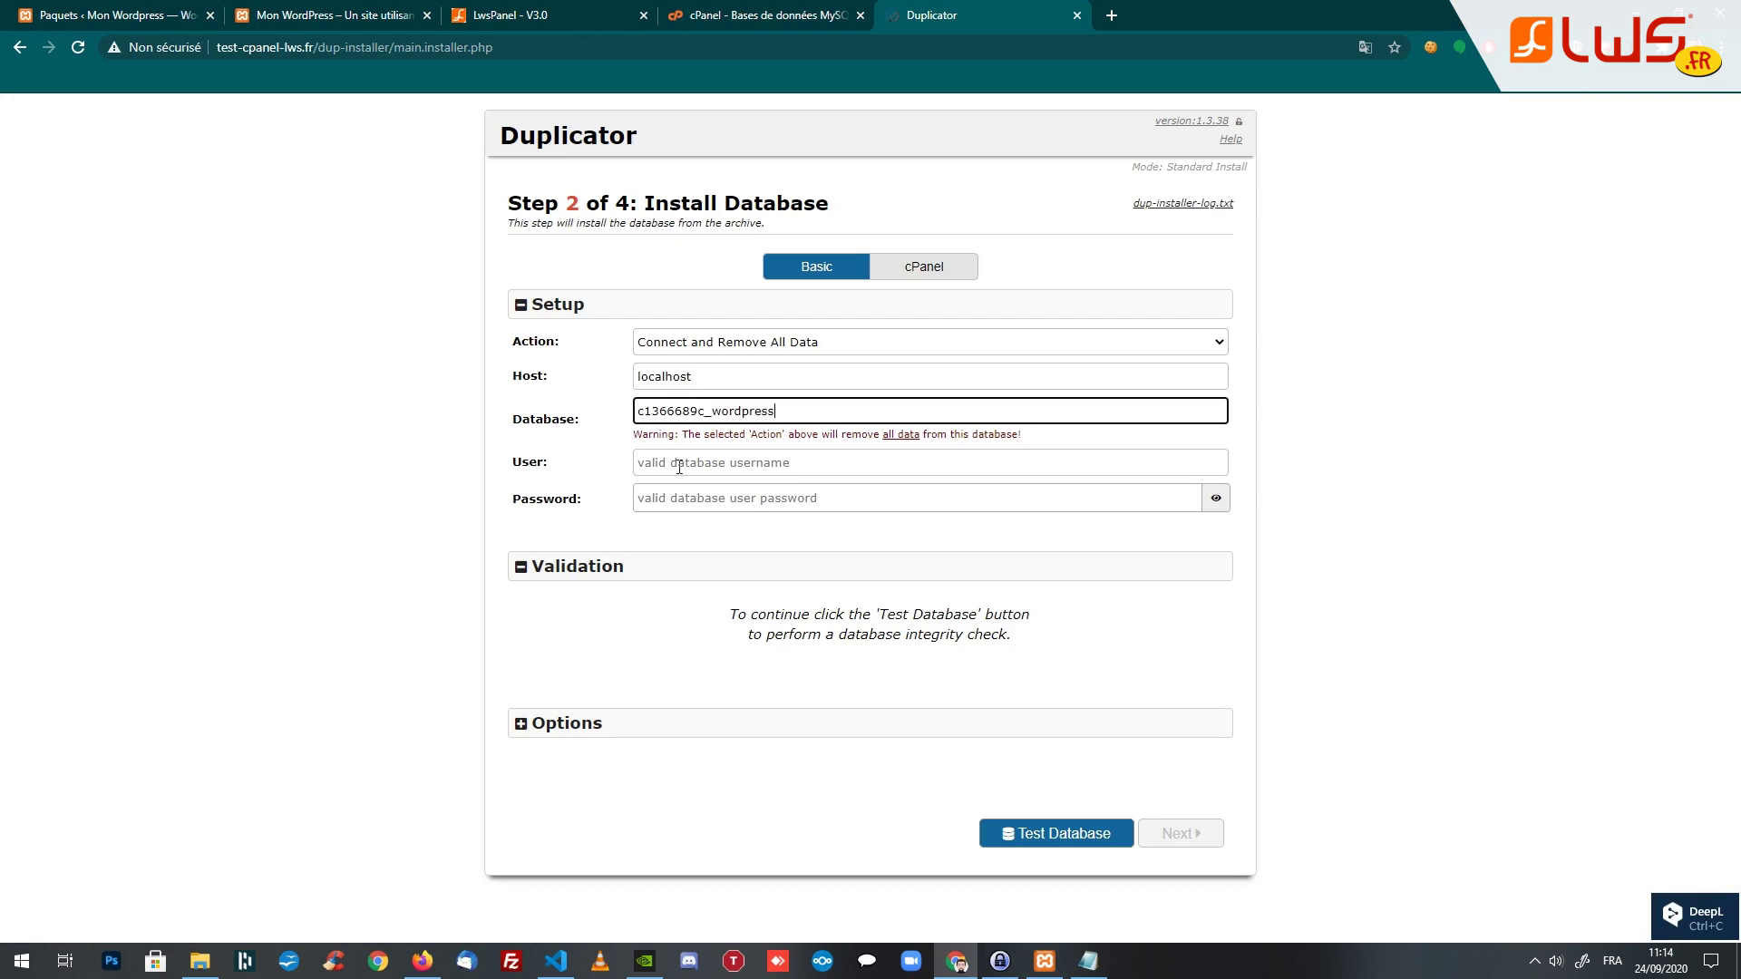
# Copy the privileged MySQL username from cPanel into the installer's User field and remove the leading whitespace
pyautogui.click(758, 11)
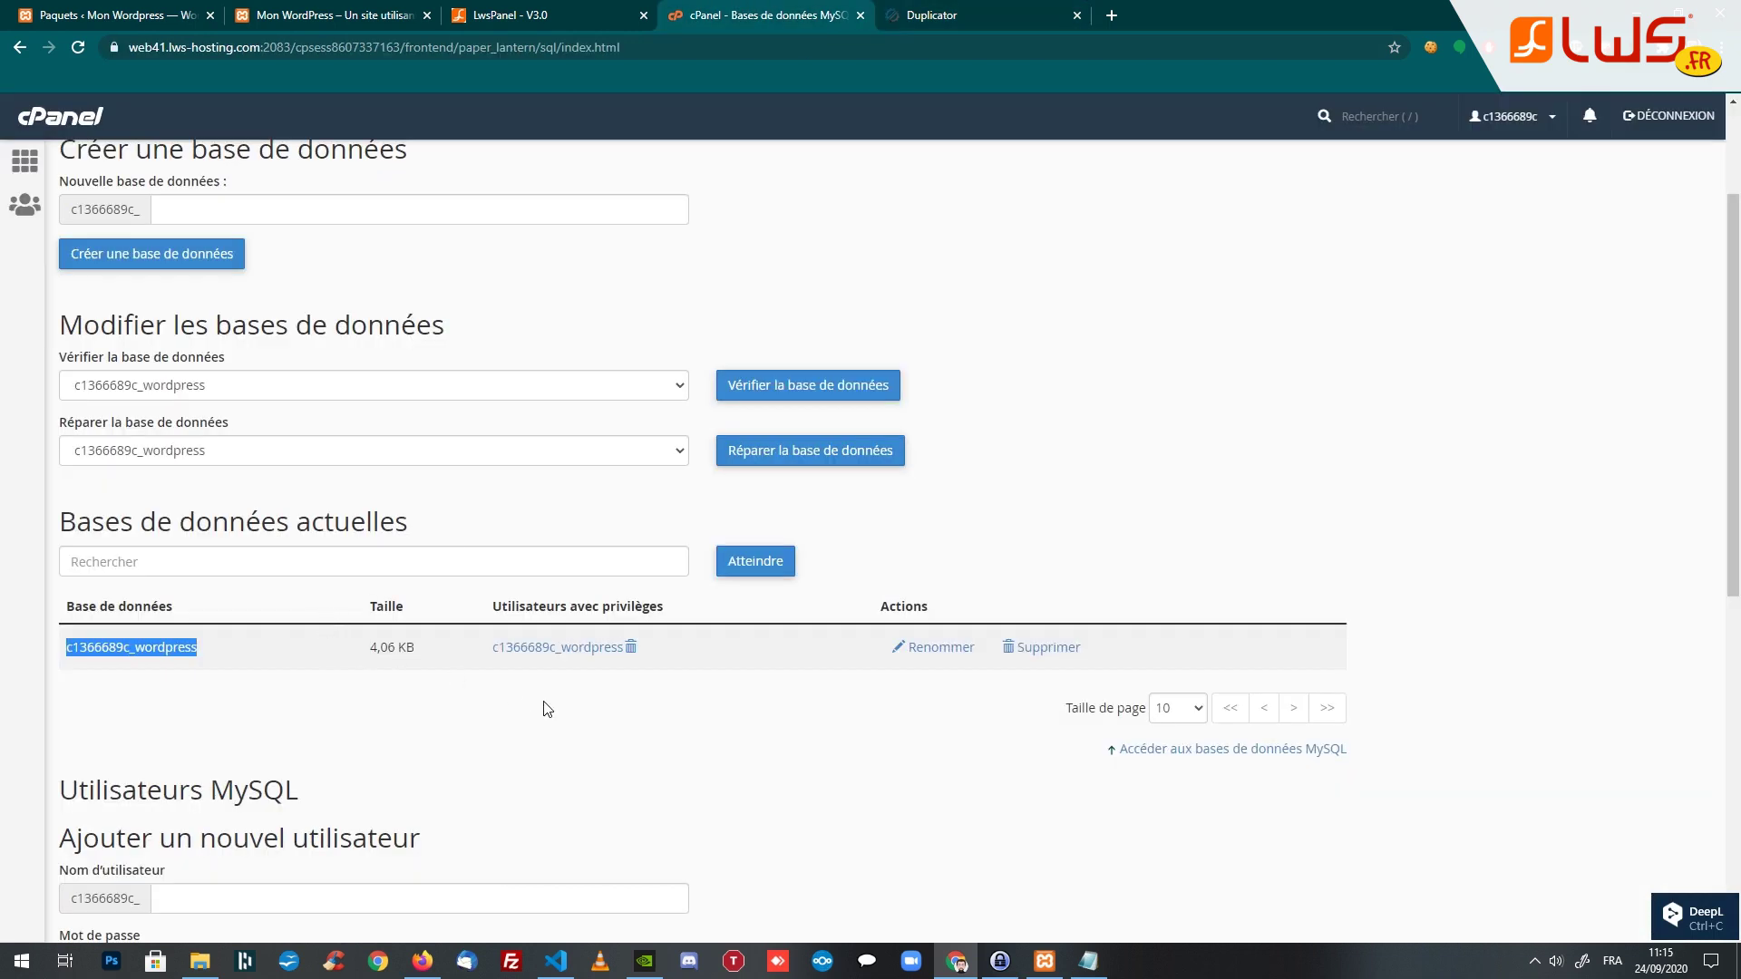
pyautogui.moveTo(471, 649); pyautogui.dragTo(624, 649)
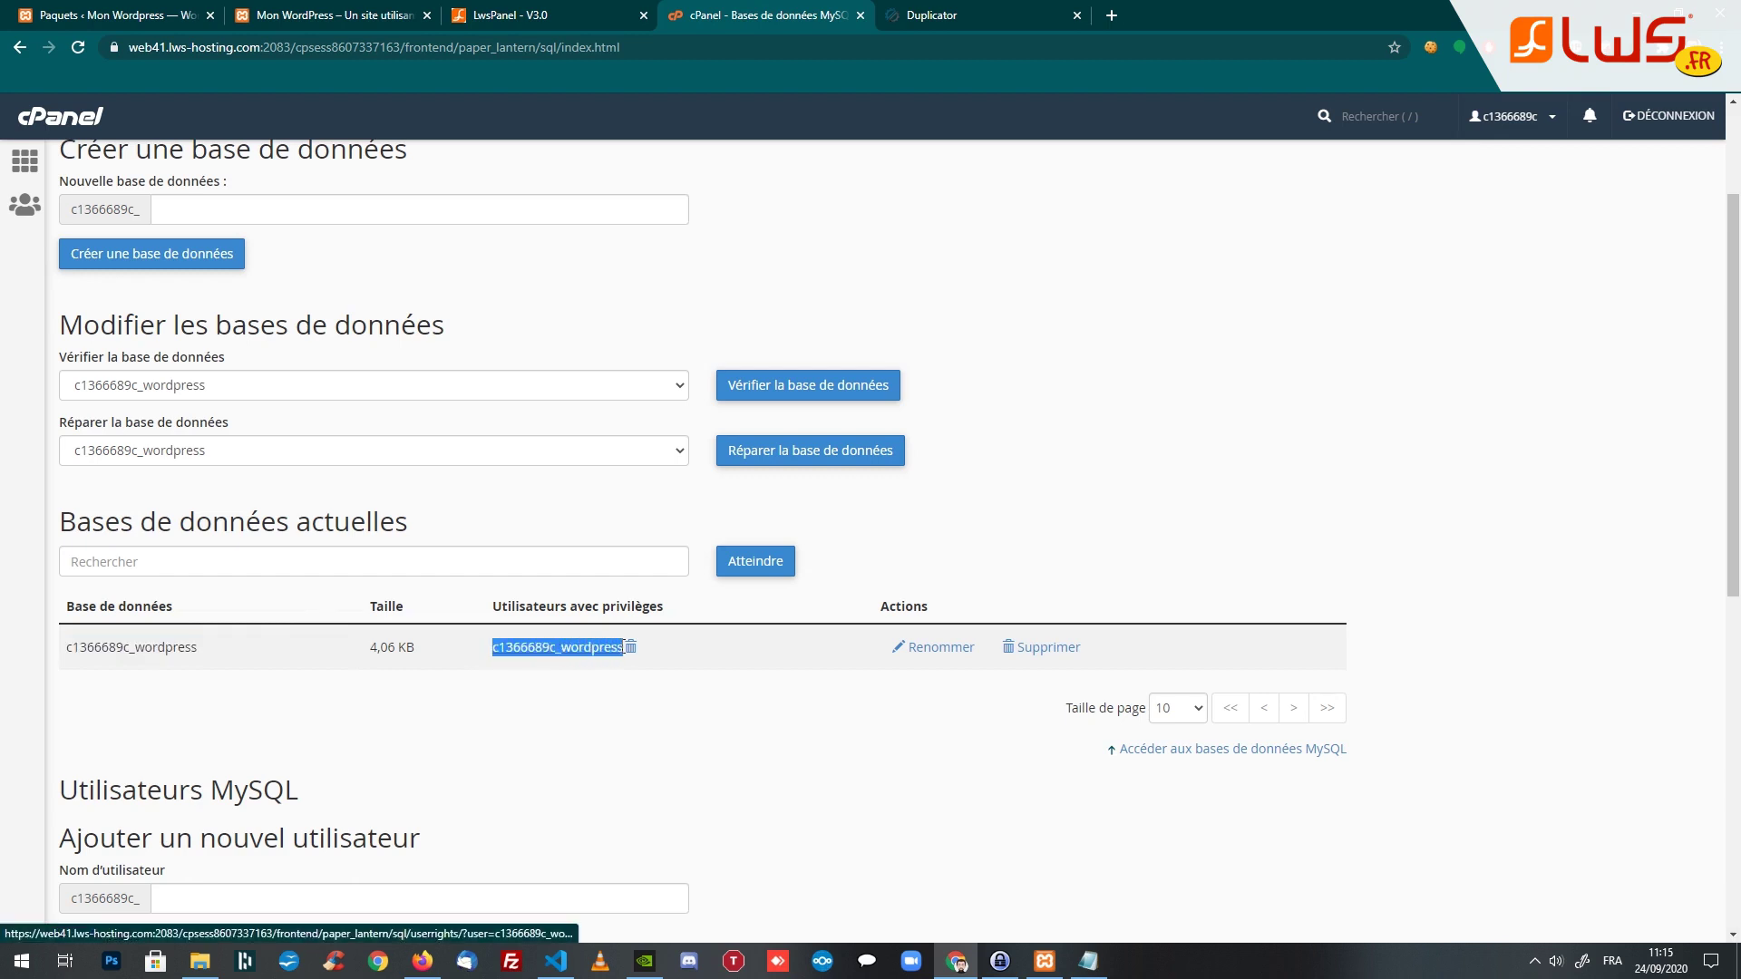
pyautogui.hotkey('ctrl', 'c')
pyautogui.hotkey('ctrl', 'Tab')
pyautogui.click(664, 463)
pyautogui.hotkey('ctrl', 'v')
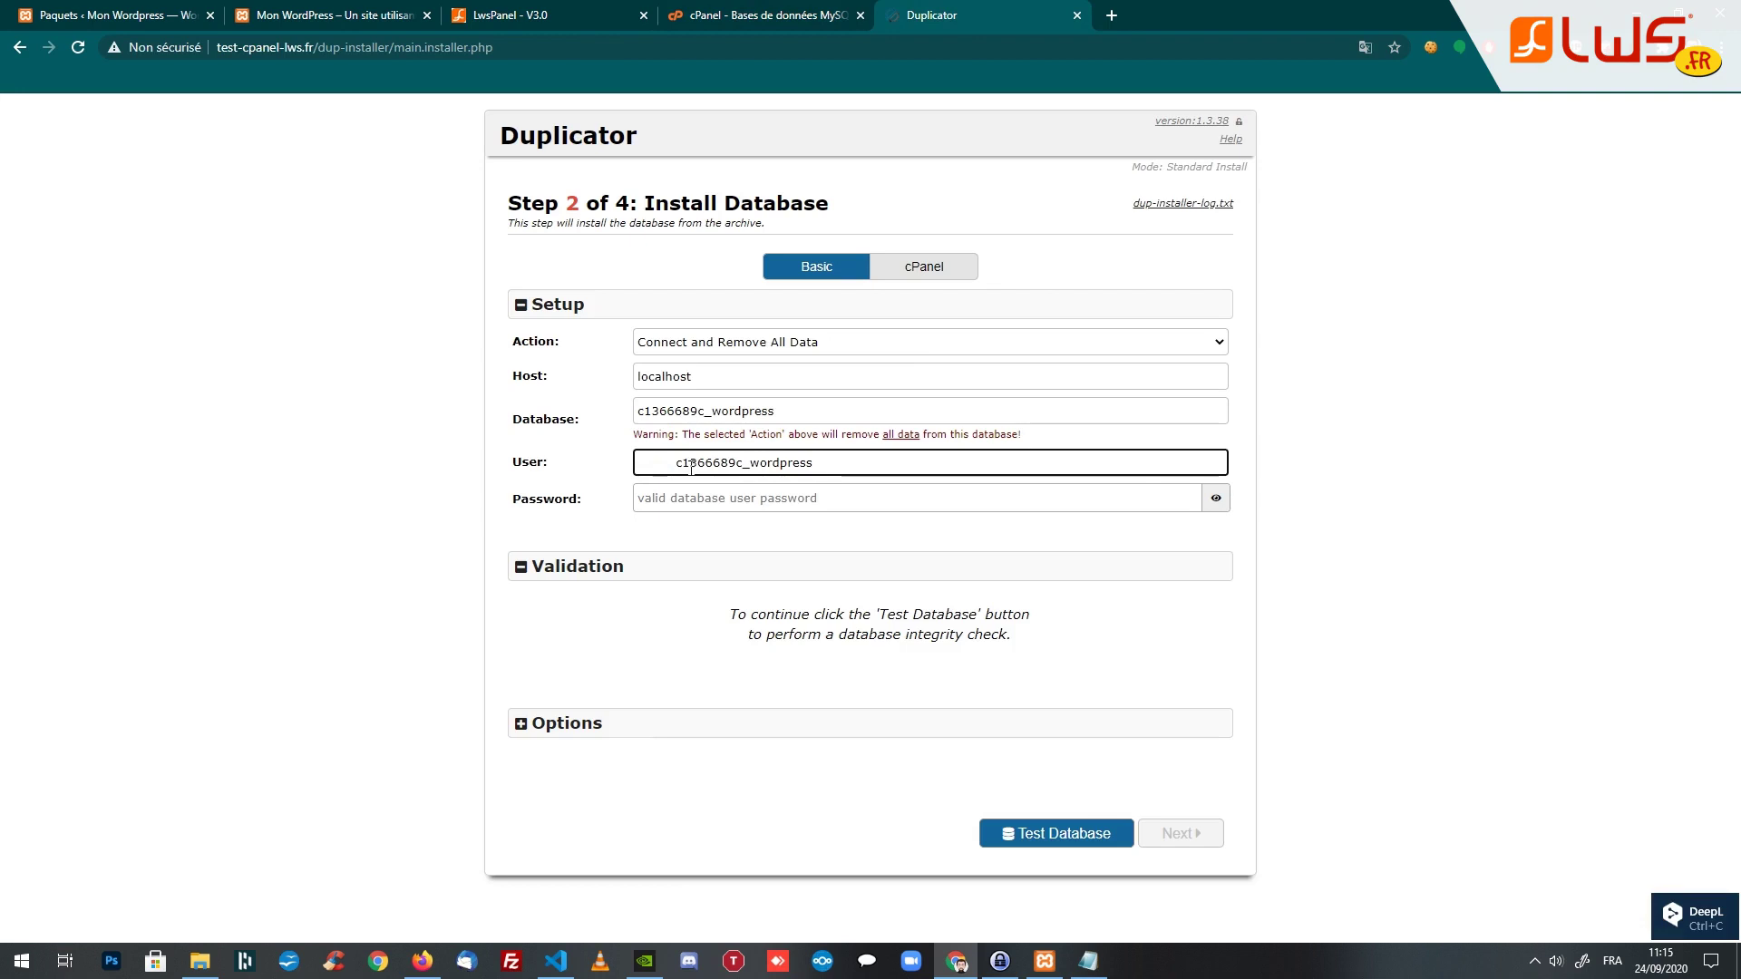
pyautogui.moveTo(676, 463); pyautogui.dragTo(564, 466)
pyautogui.press('BackSpace')
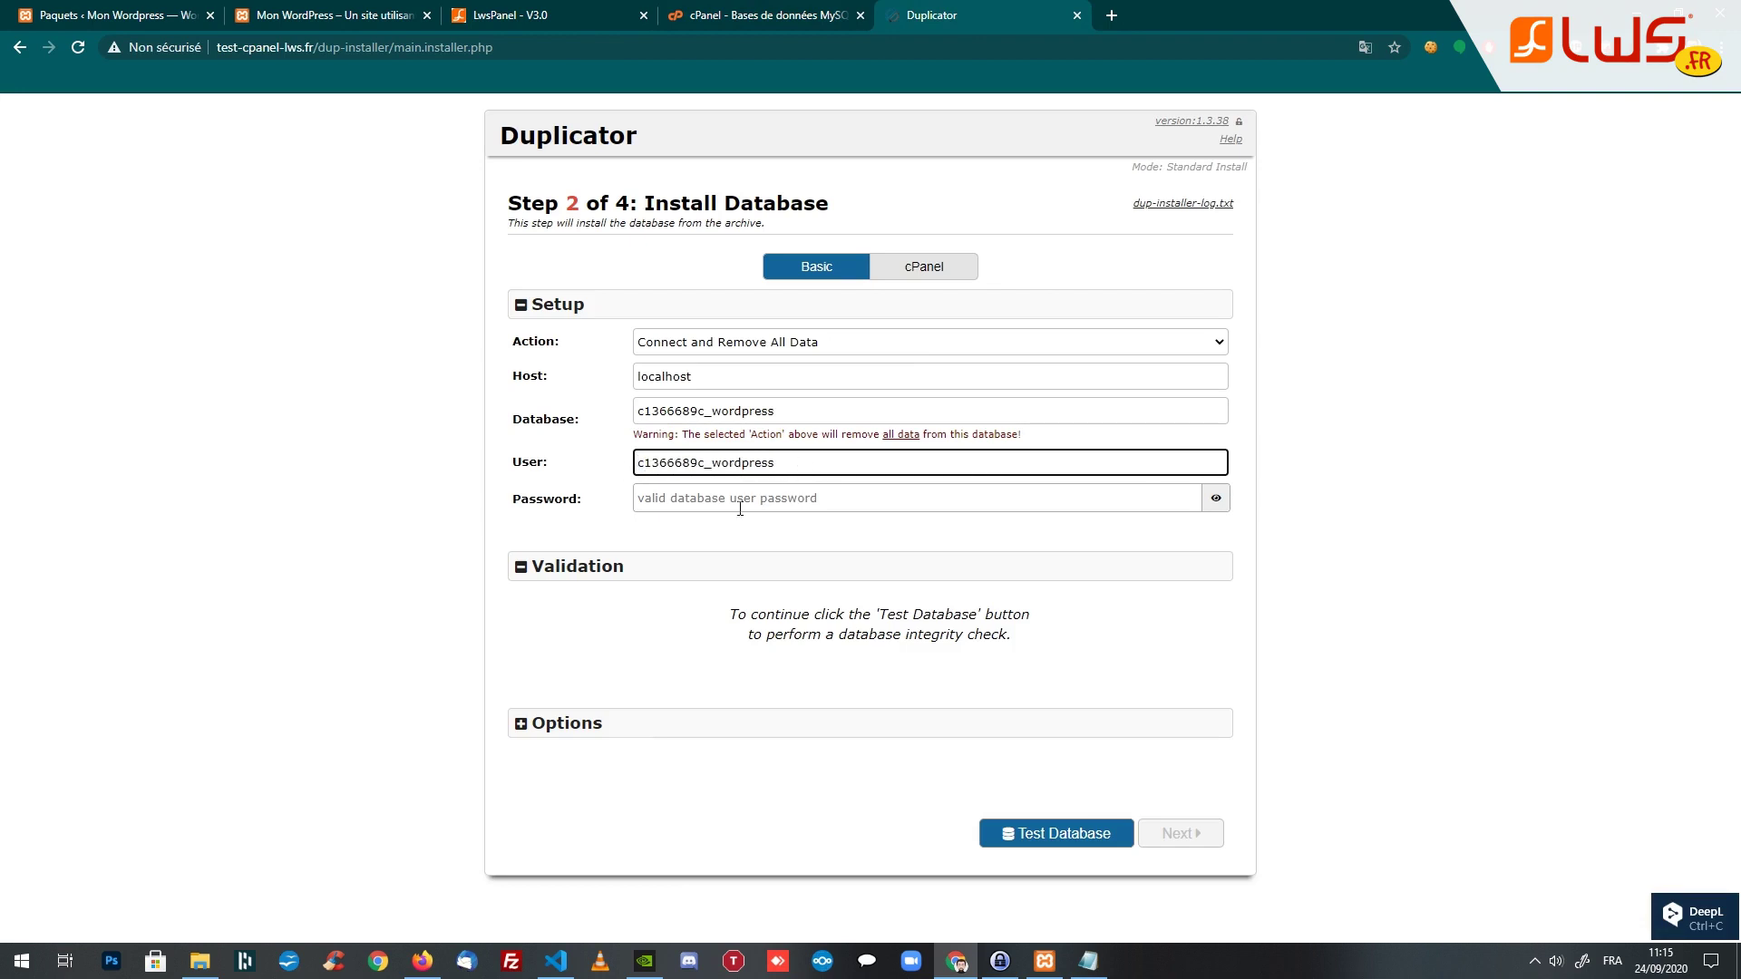
# Paste the database user's password into the Password field and run the database test
pyautogui.click(798, 497)
pyautogui.hotkey('ctrl', 'v')
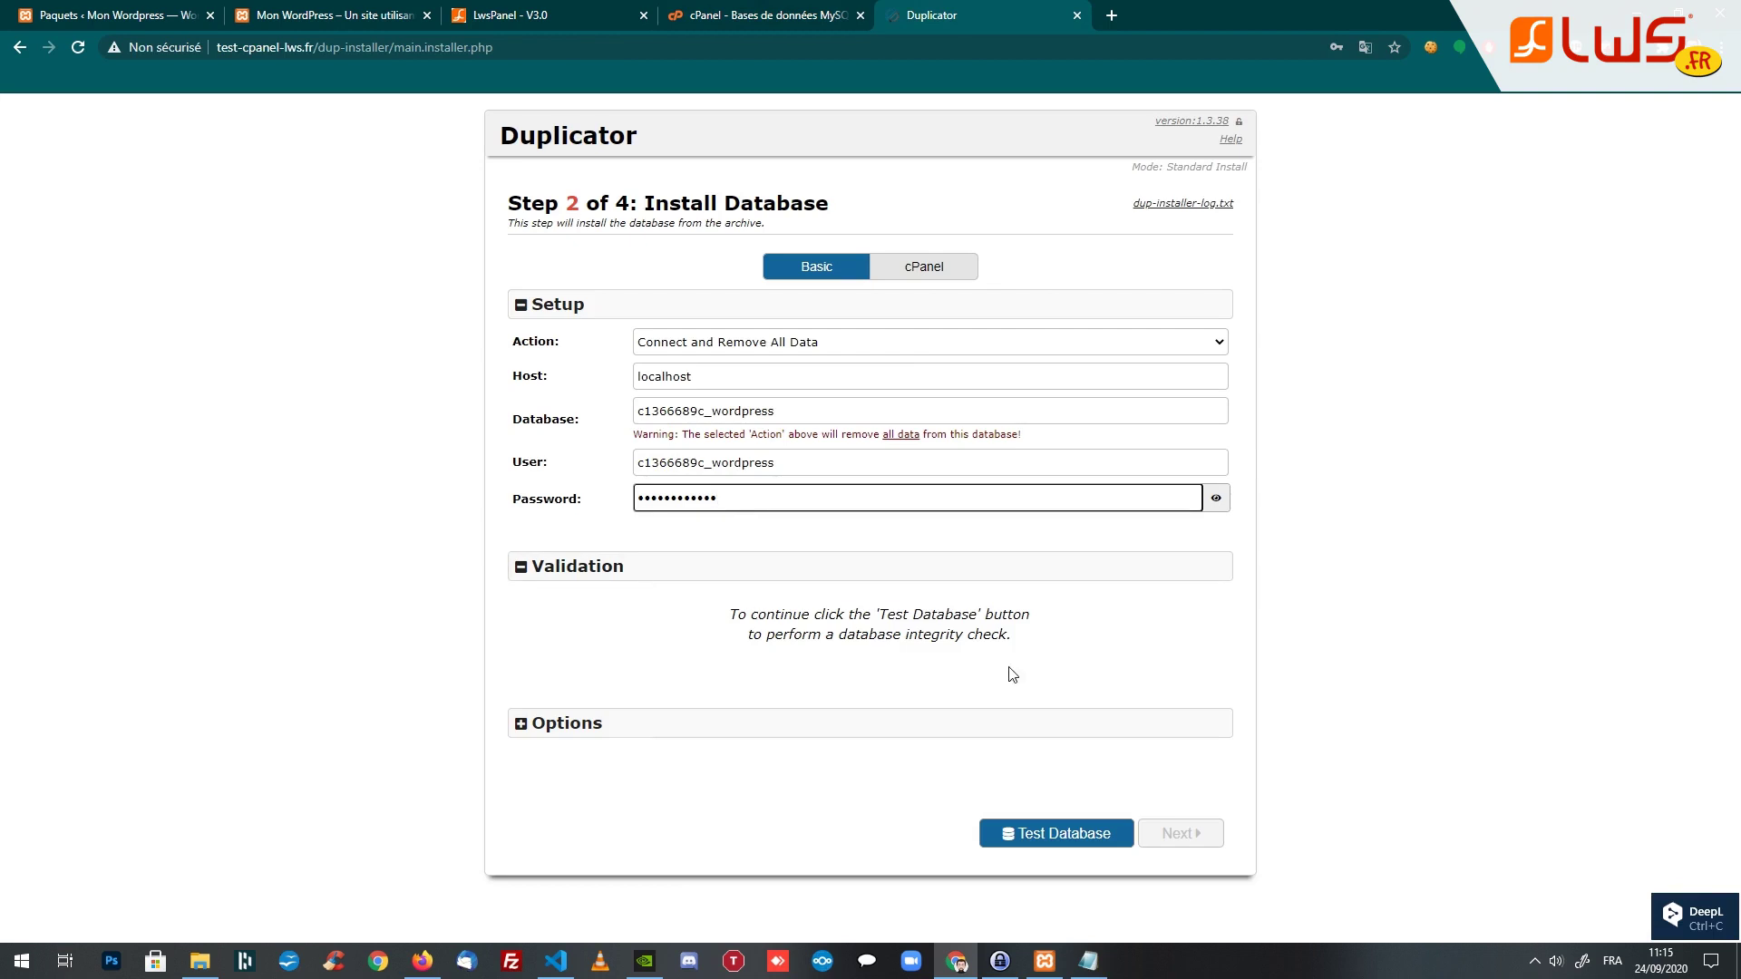
pyautogui.click(1030, 832)
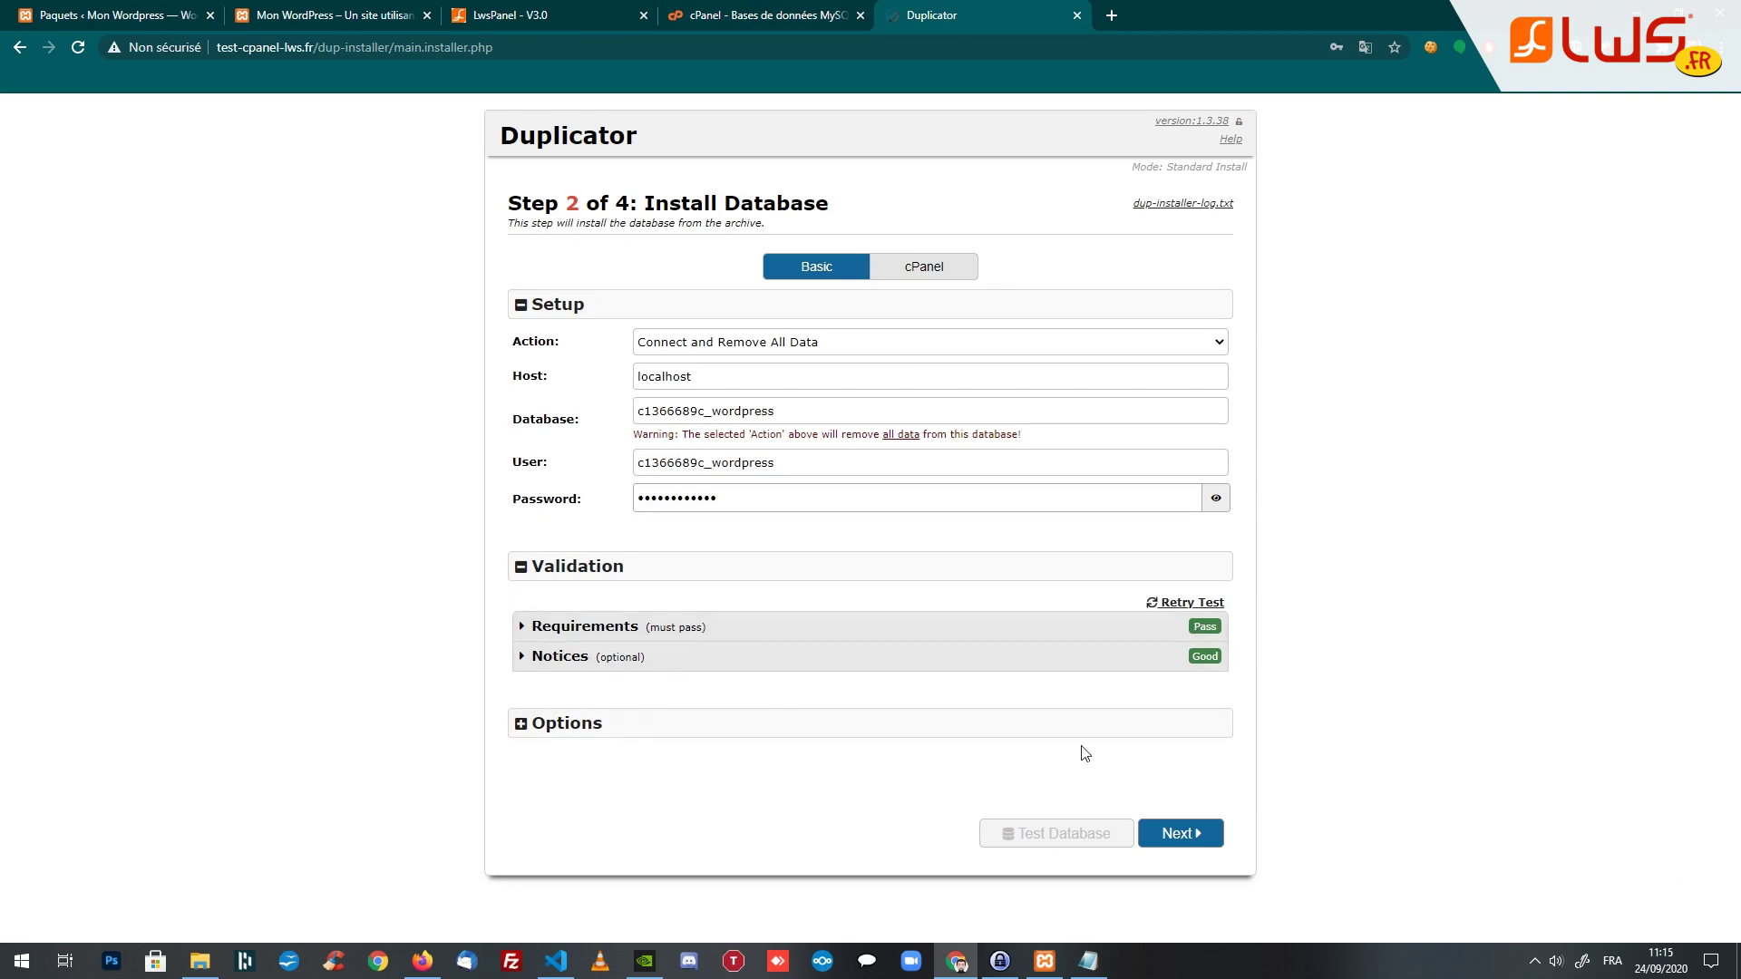
# Run the database installation with these settings, confirm it, and dismiss the browser's offer to save the password
pyautogui.click(1190, 835)
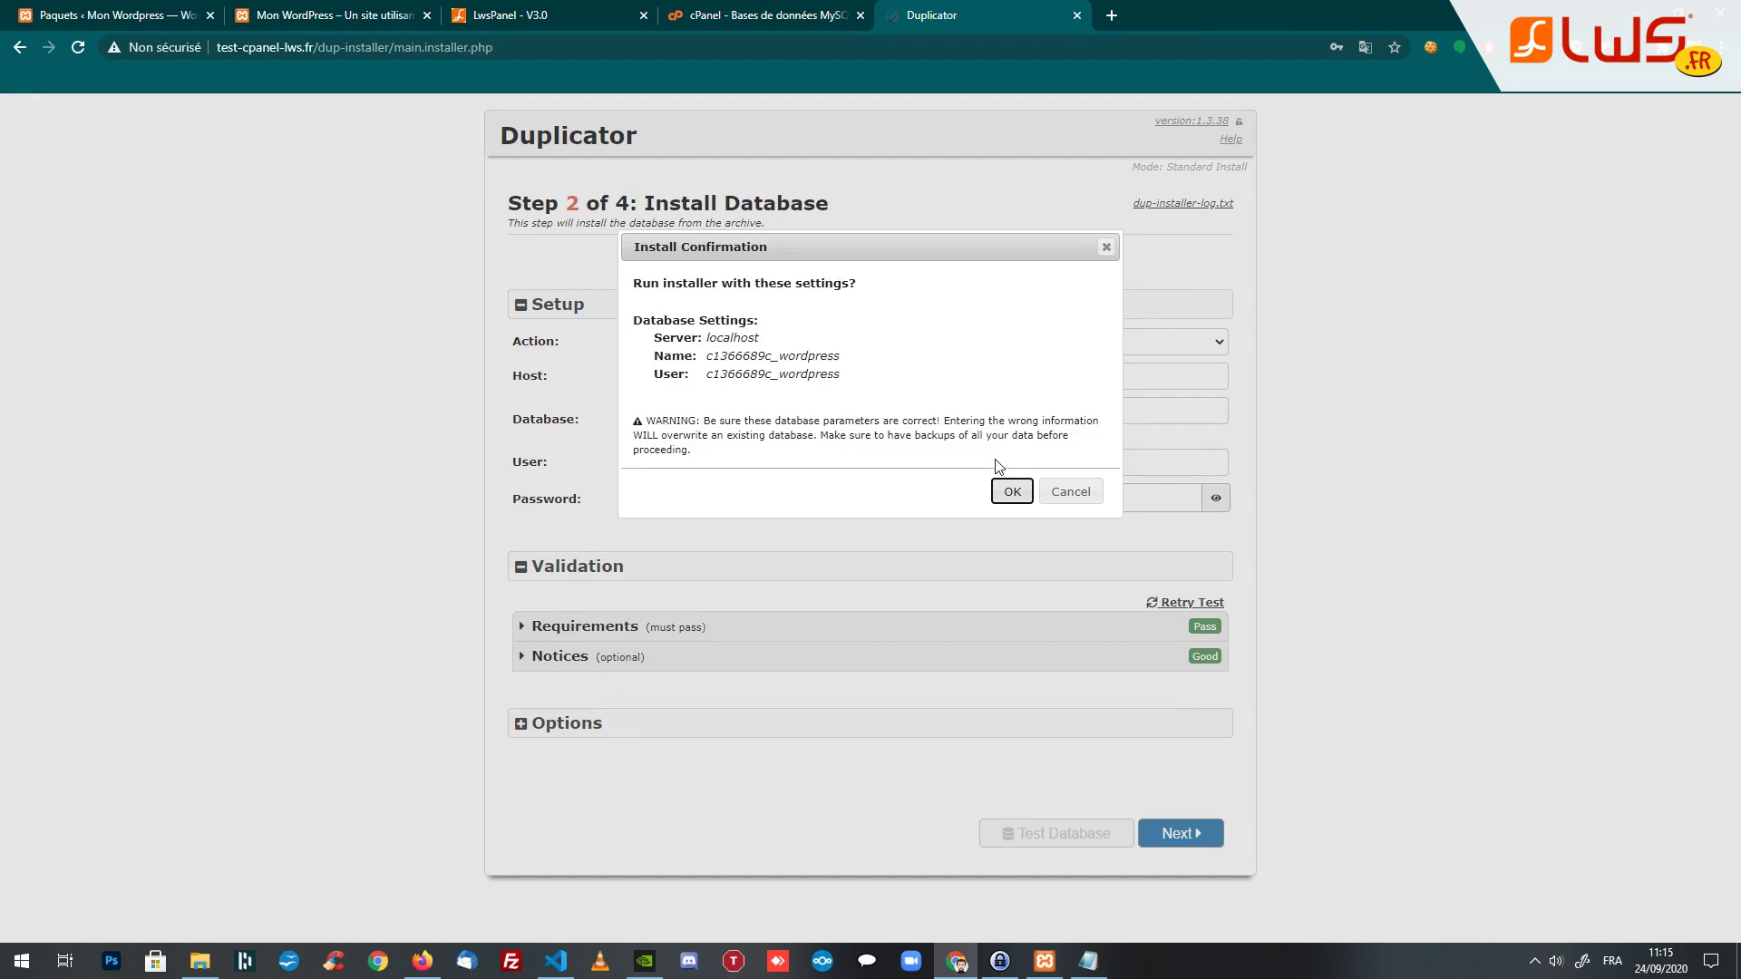
pyautogui.click(1008, 493)
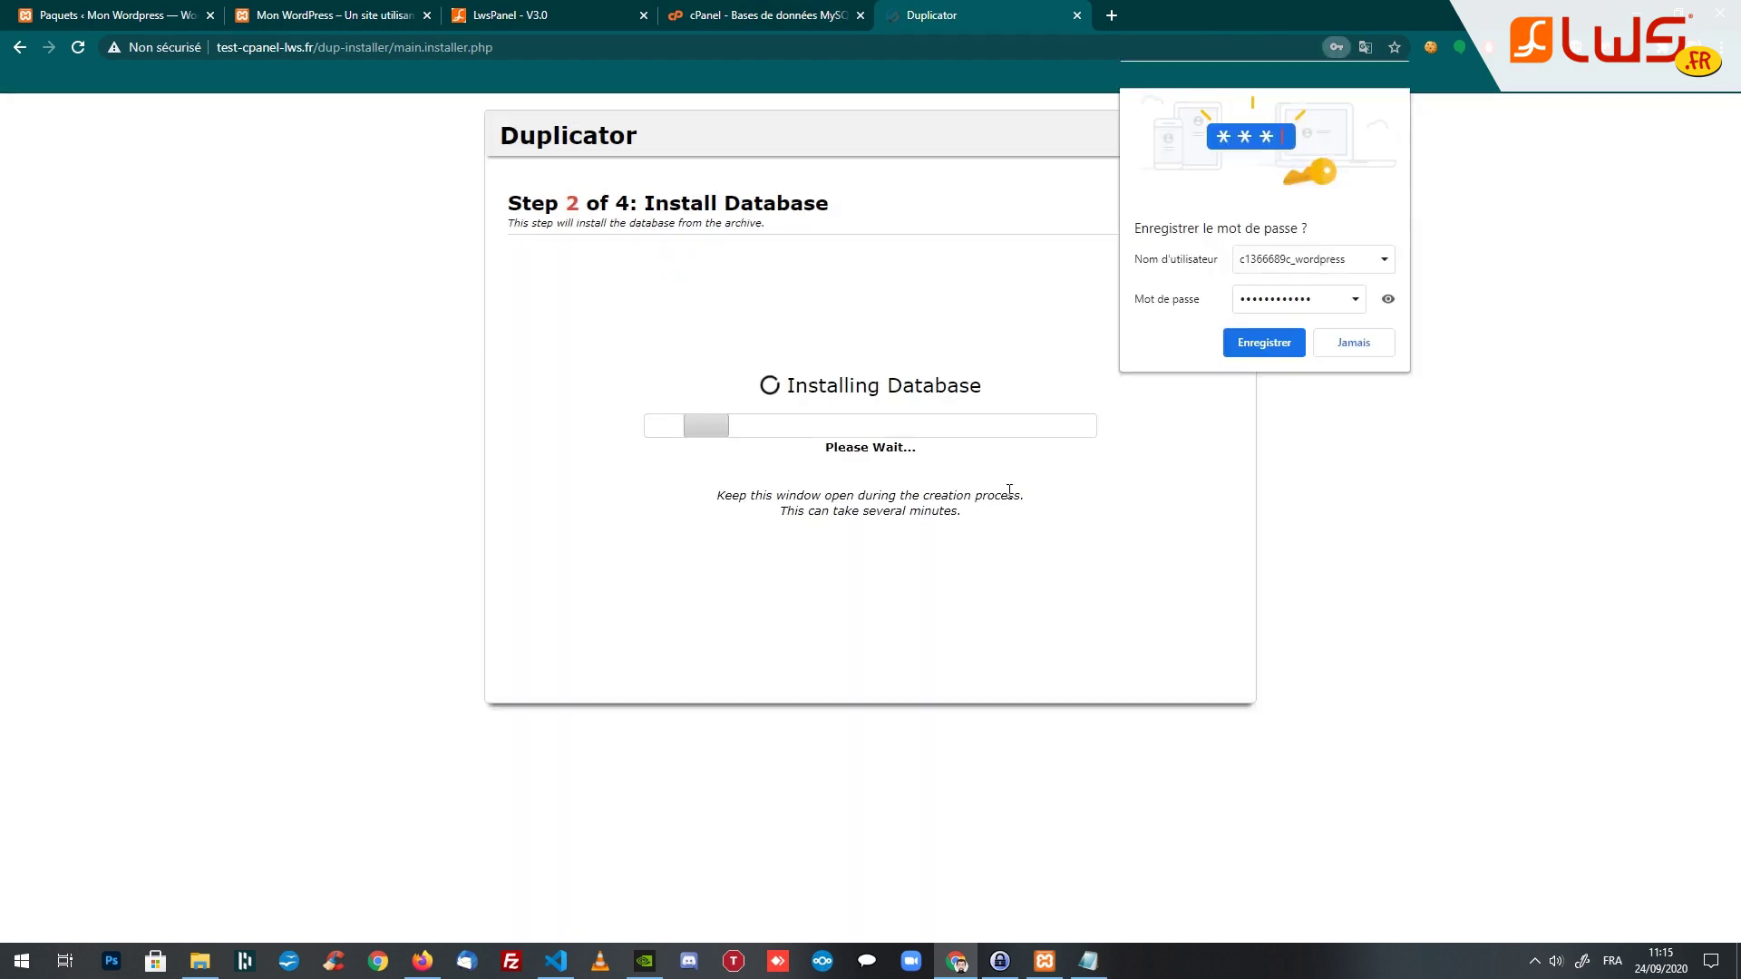
pyautogui.click(1306, 389)
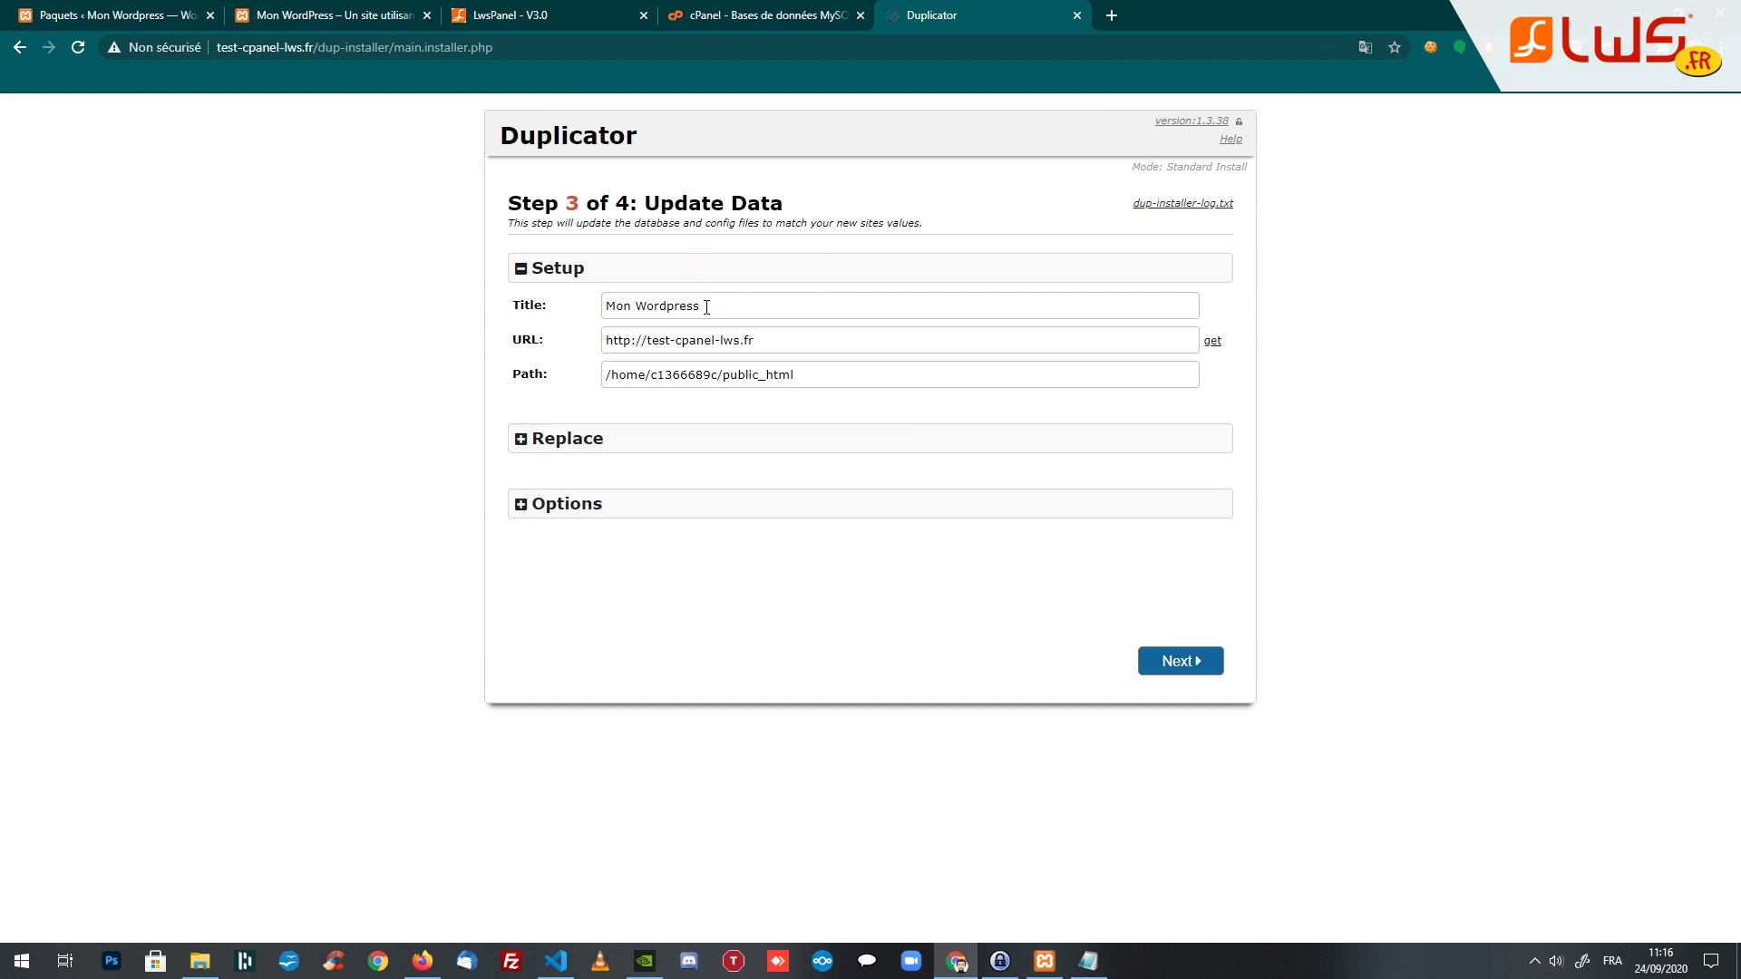
pyautogui.click(635, 340)
pyautogui.write('s')
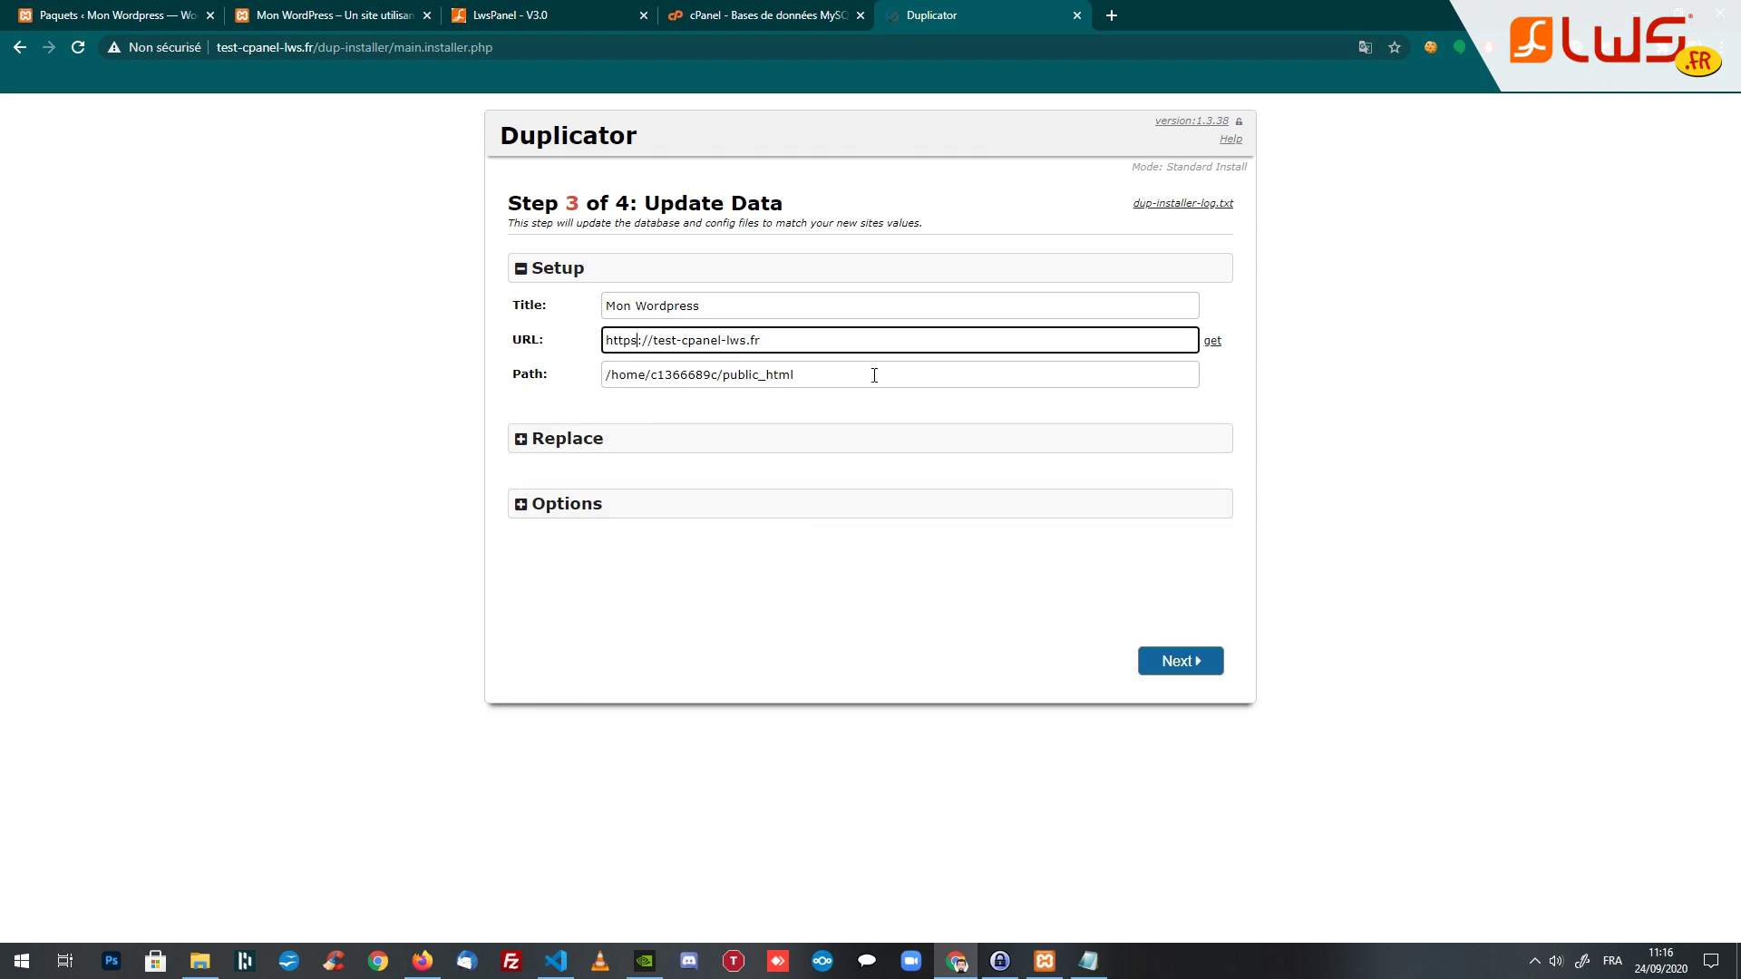
# Review the Replace and Options sections without changing them and run the data update
pyautogui.click(562, 443)
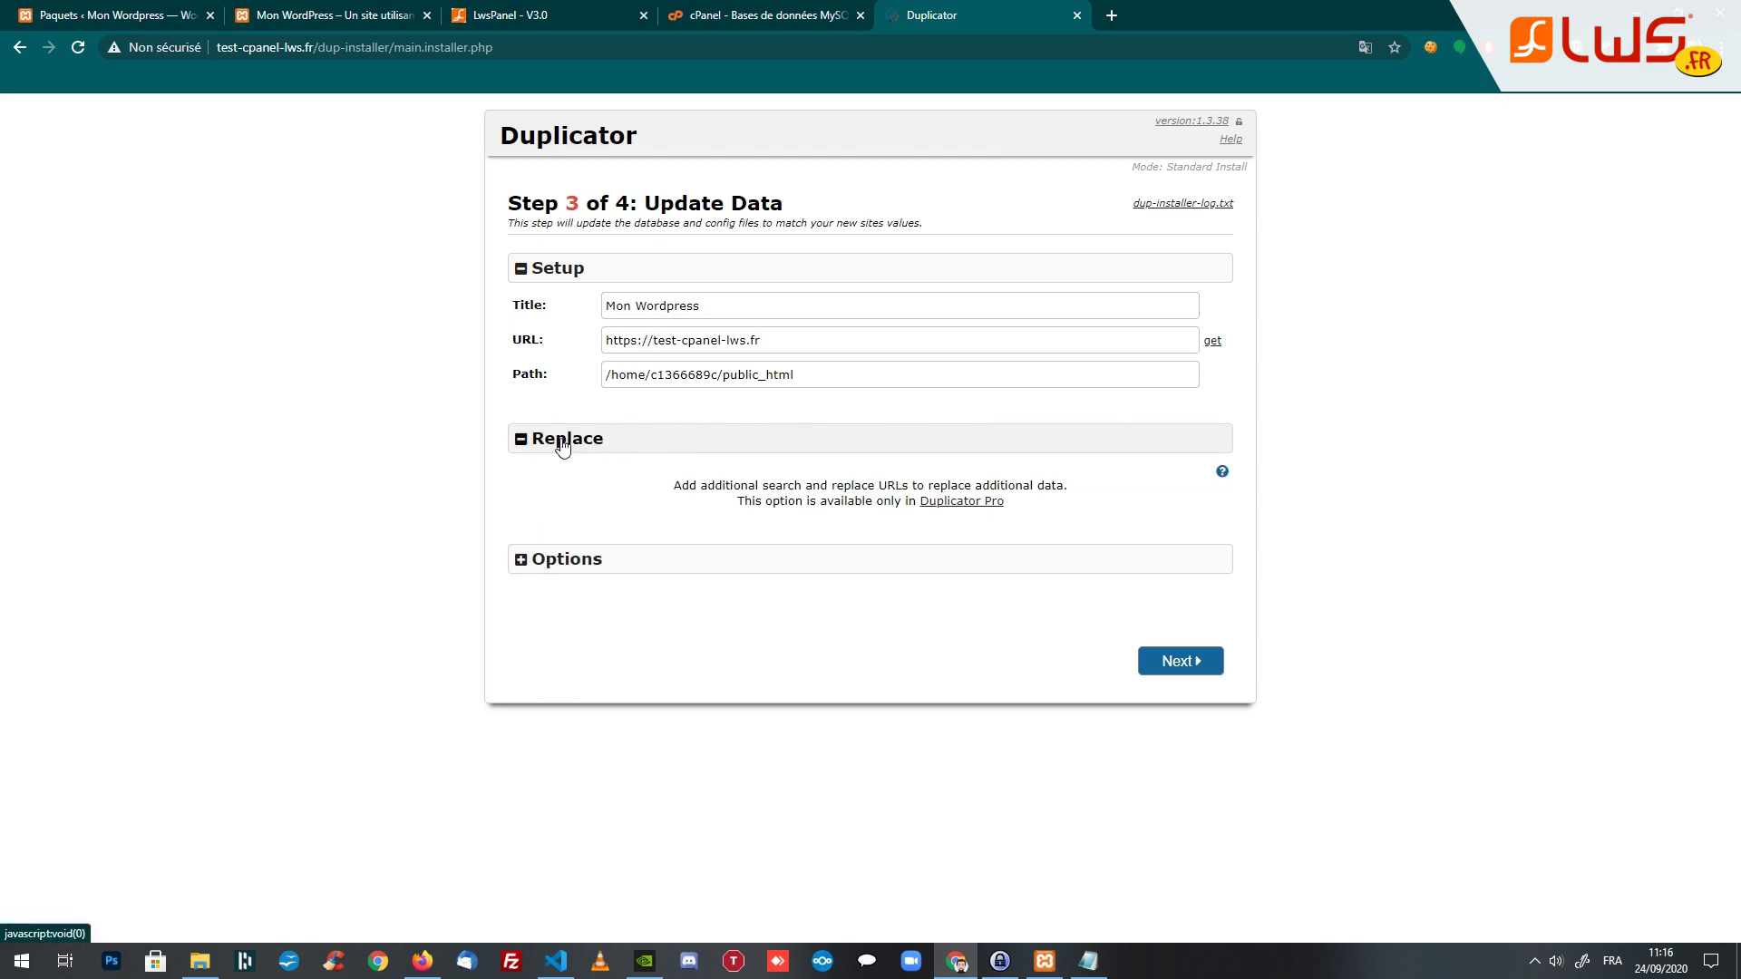
pyautogui.click(562, 443)
pyautogui.click(555, 506)
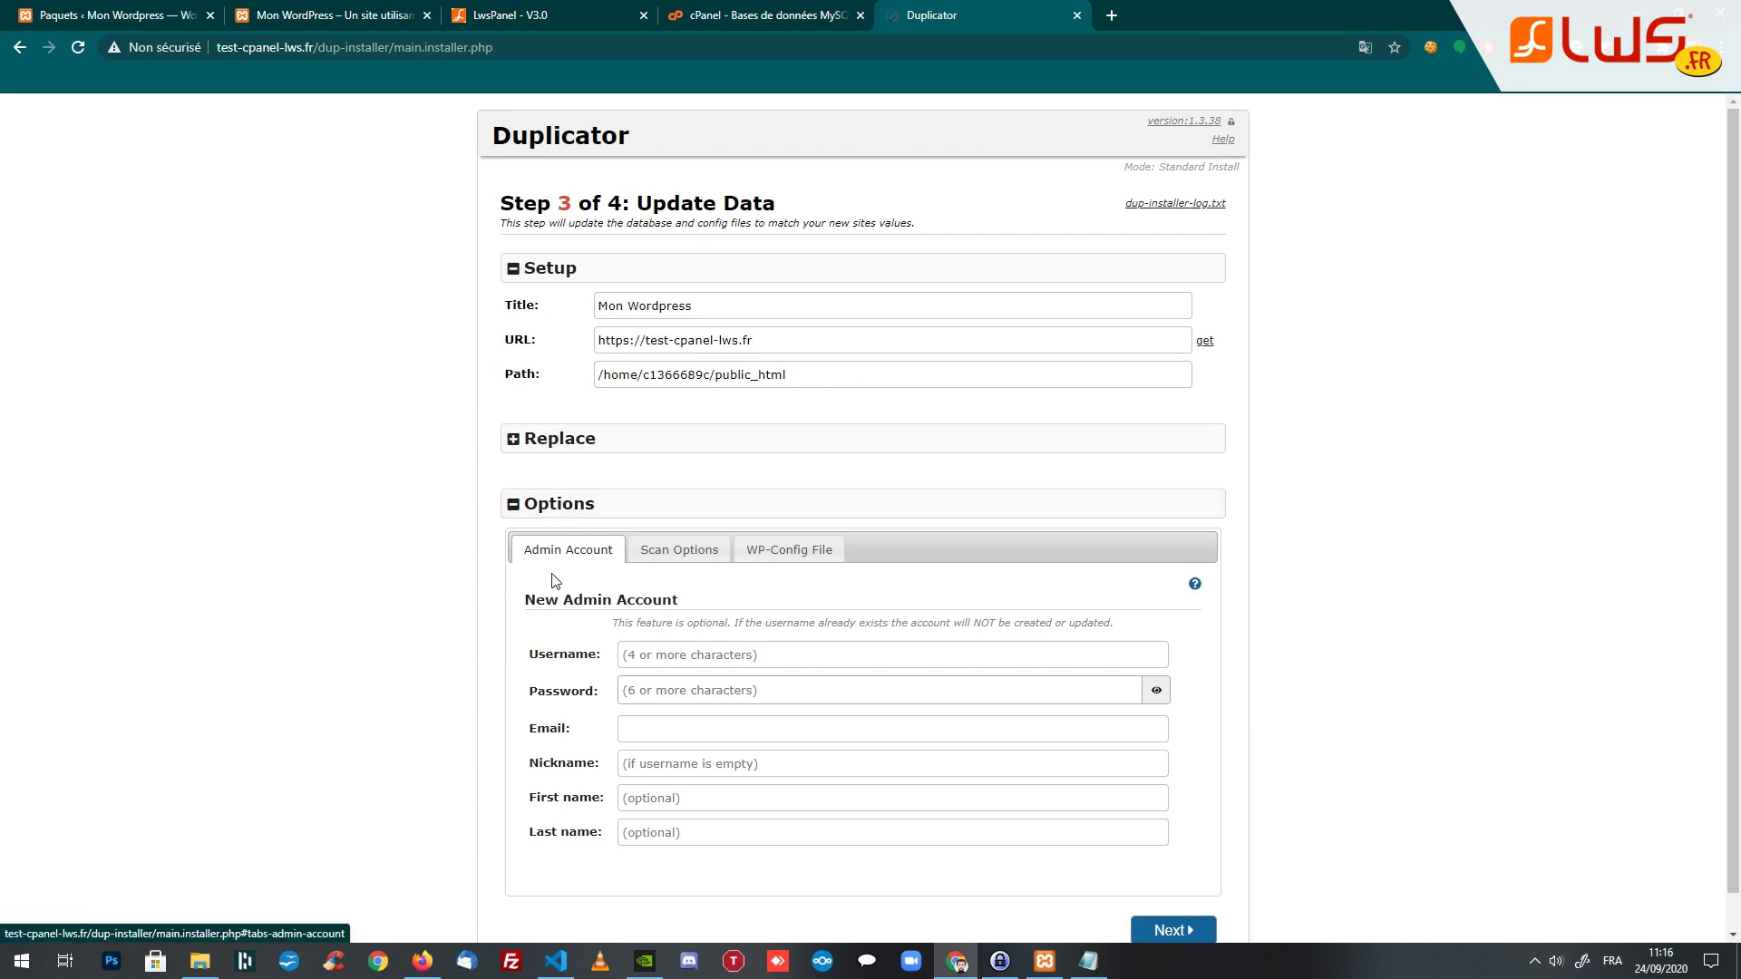
pyautogui.scroll(-1, 556, 566)
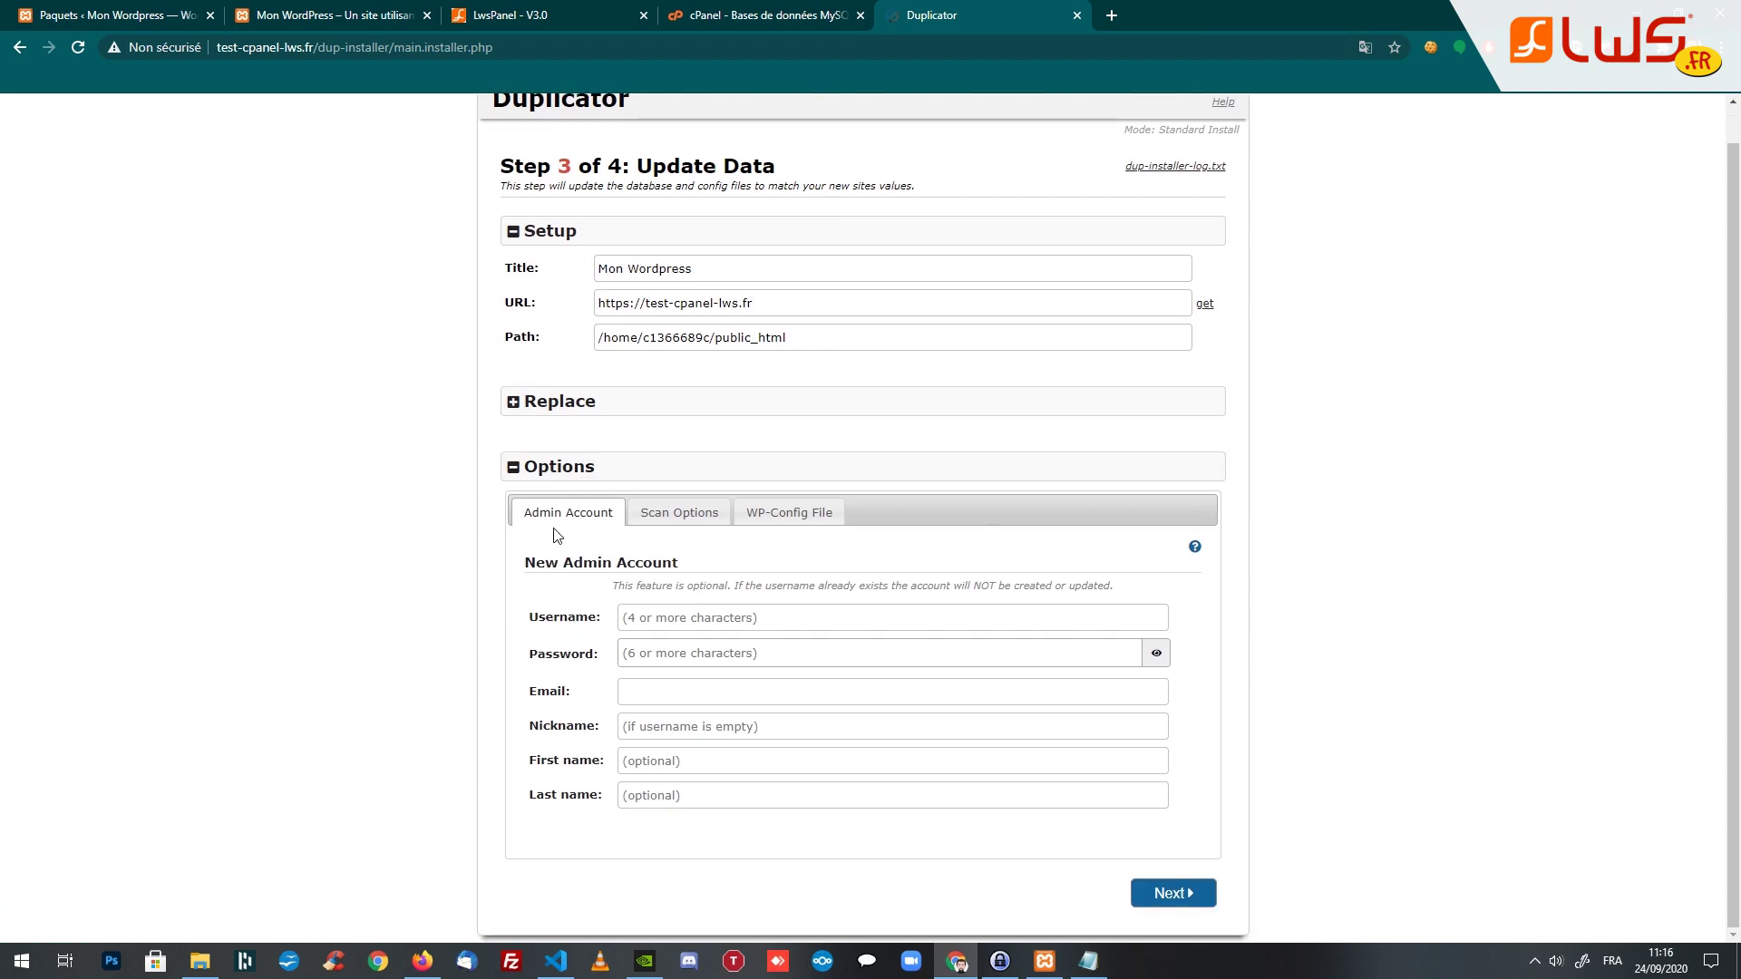
pyautogui.click(544, 473)
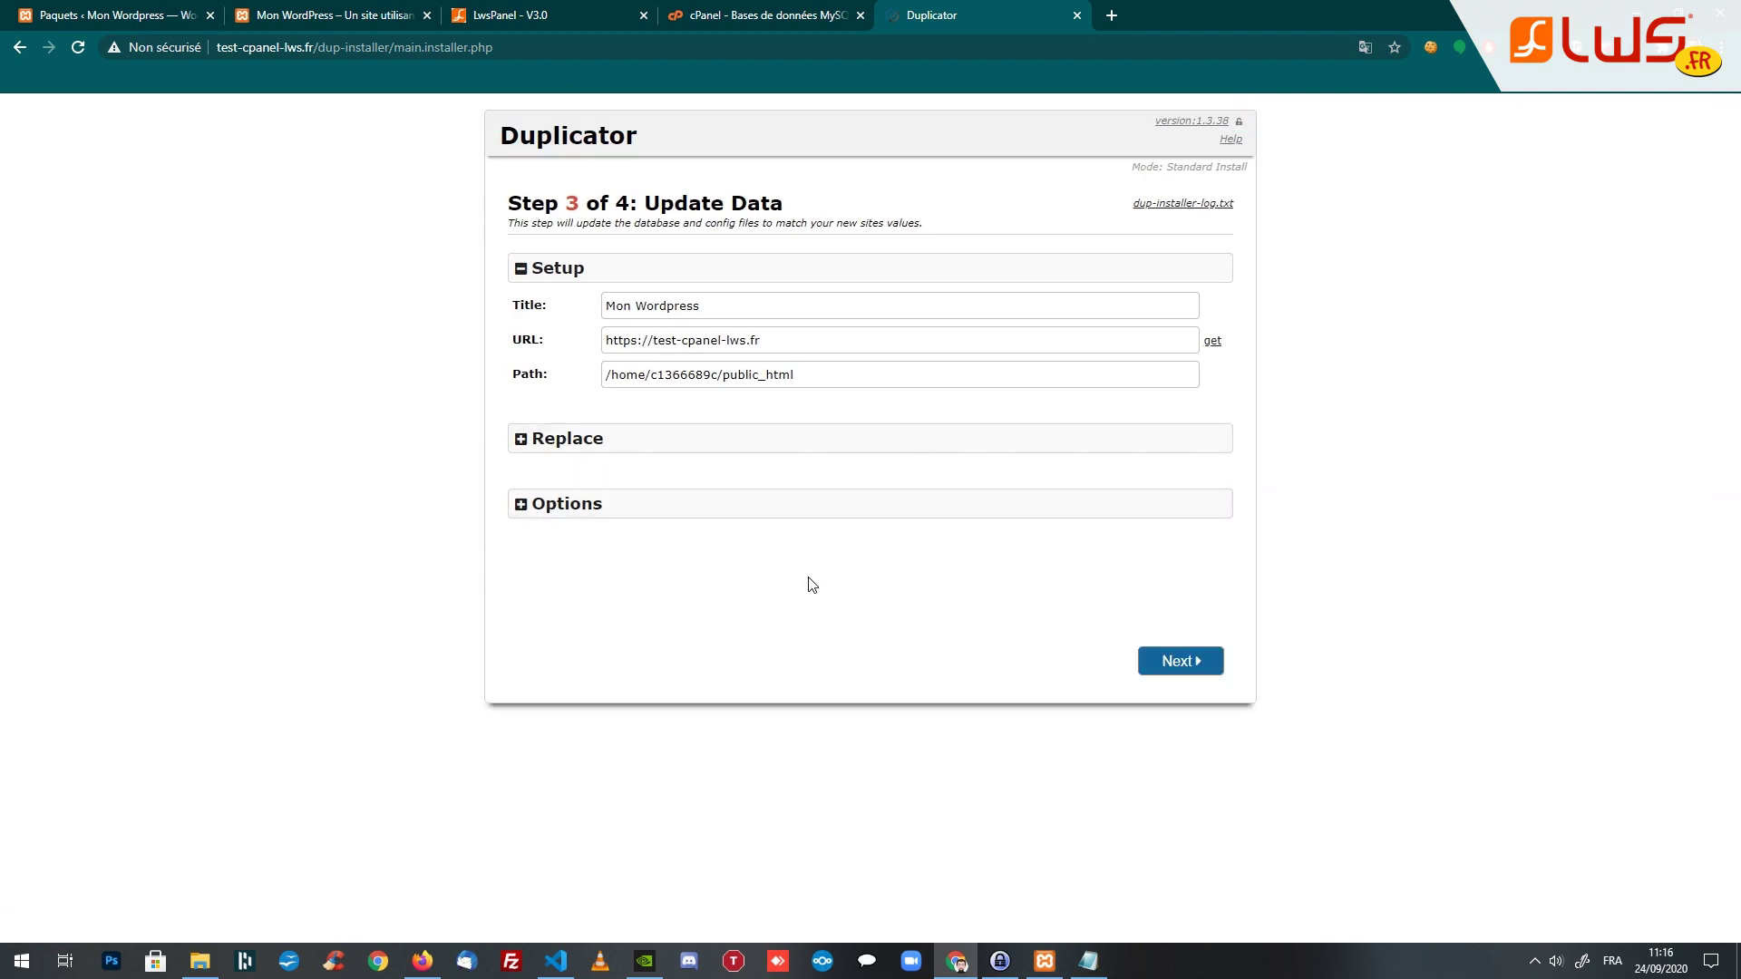
pyautogui.click(1180, 663)
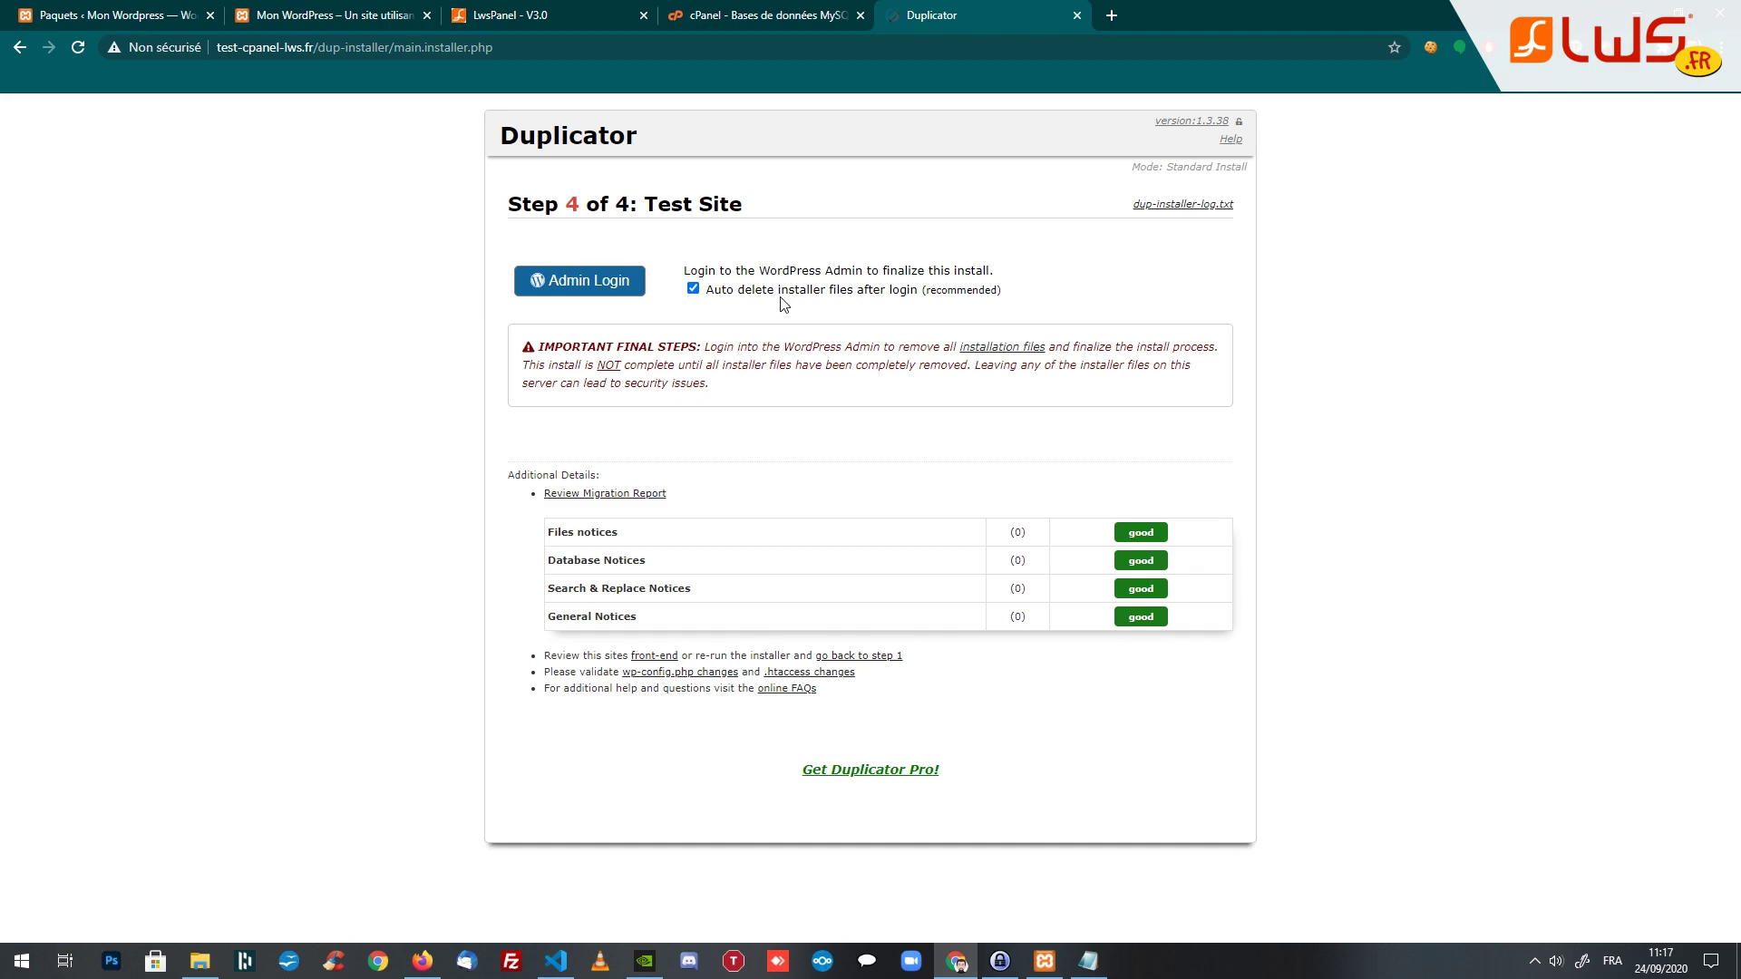
# Open the migrated site's WordPress login and sign in as admin with the account password to finalize the install
pyautogui.click(581, 286)
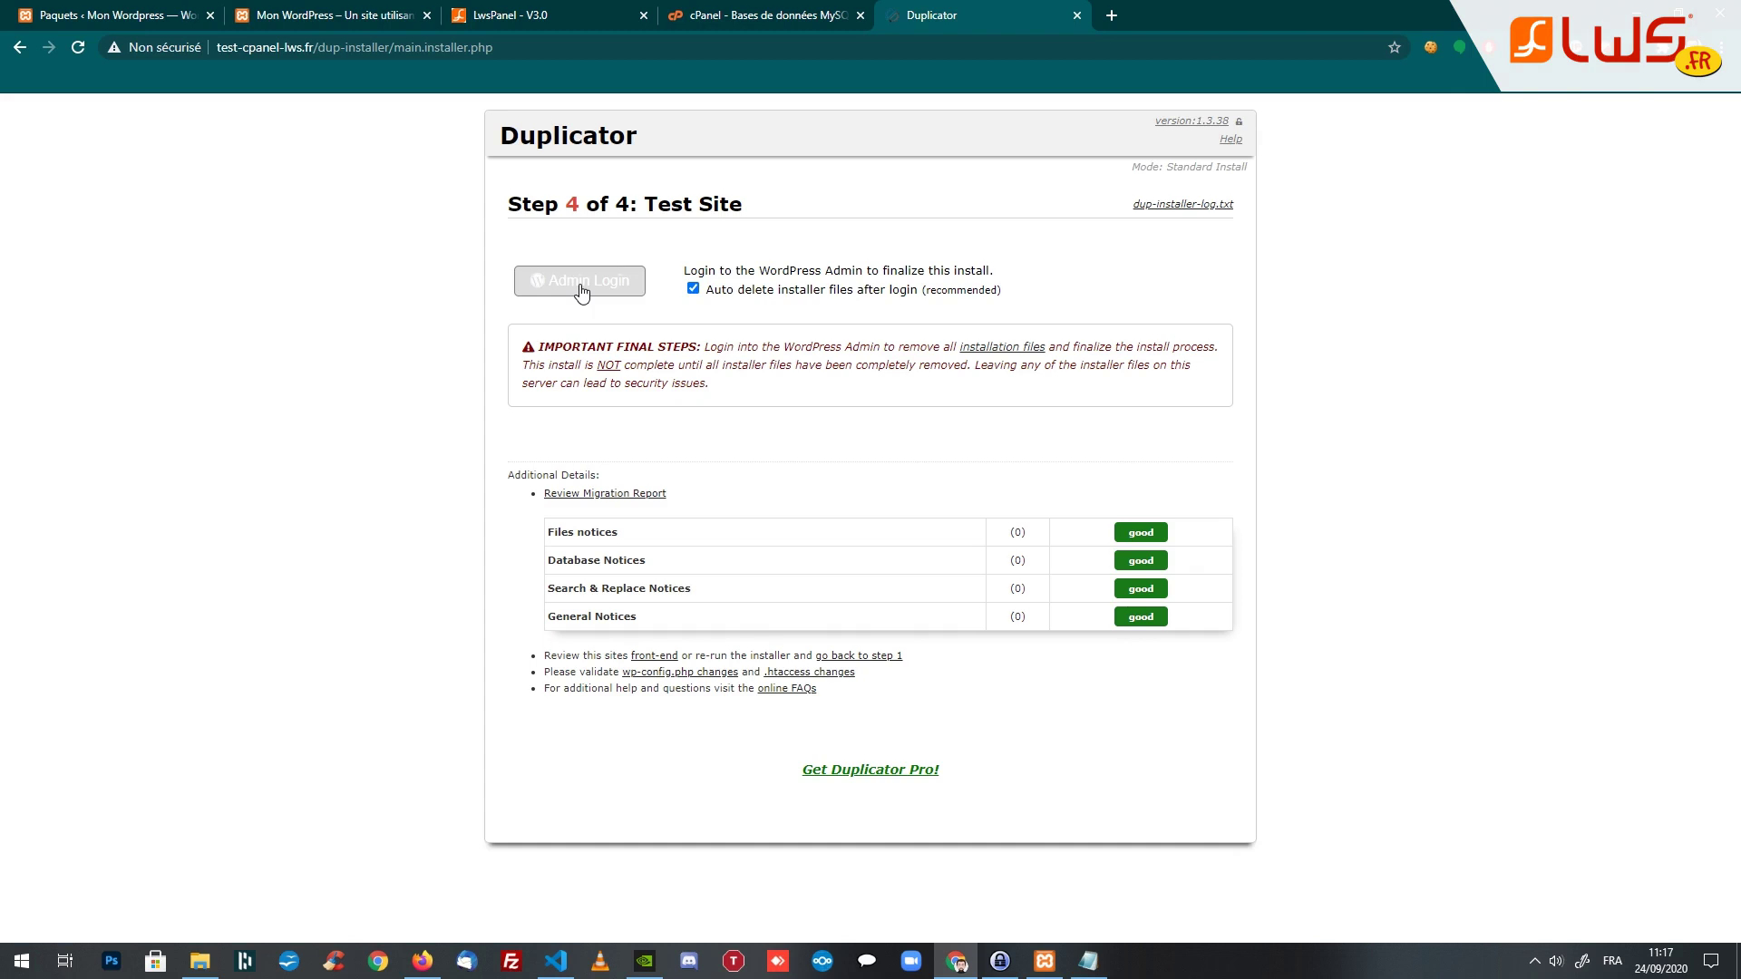
pyautogui.write('admin')
pyautogui.press('Tab')
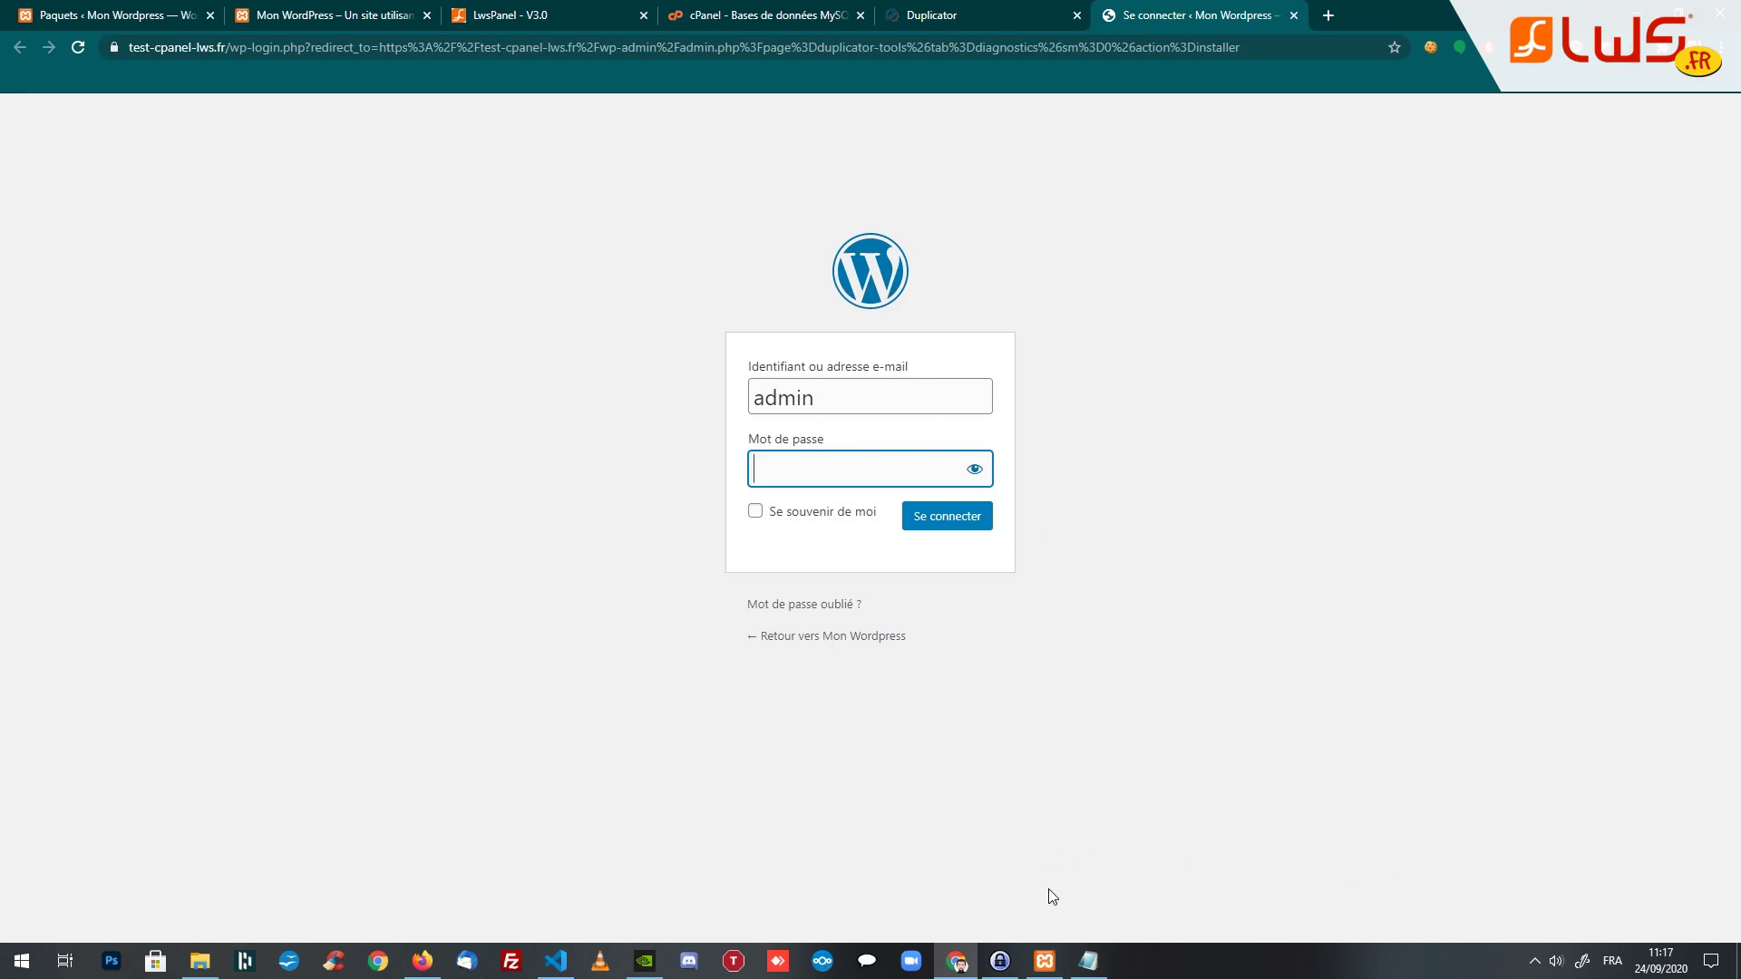
pyautogui.hotkey('ctrl', 'v')
pyautogui.click(966, 524)
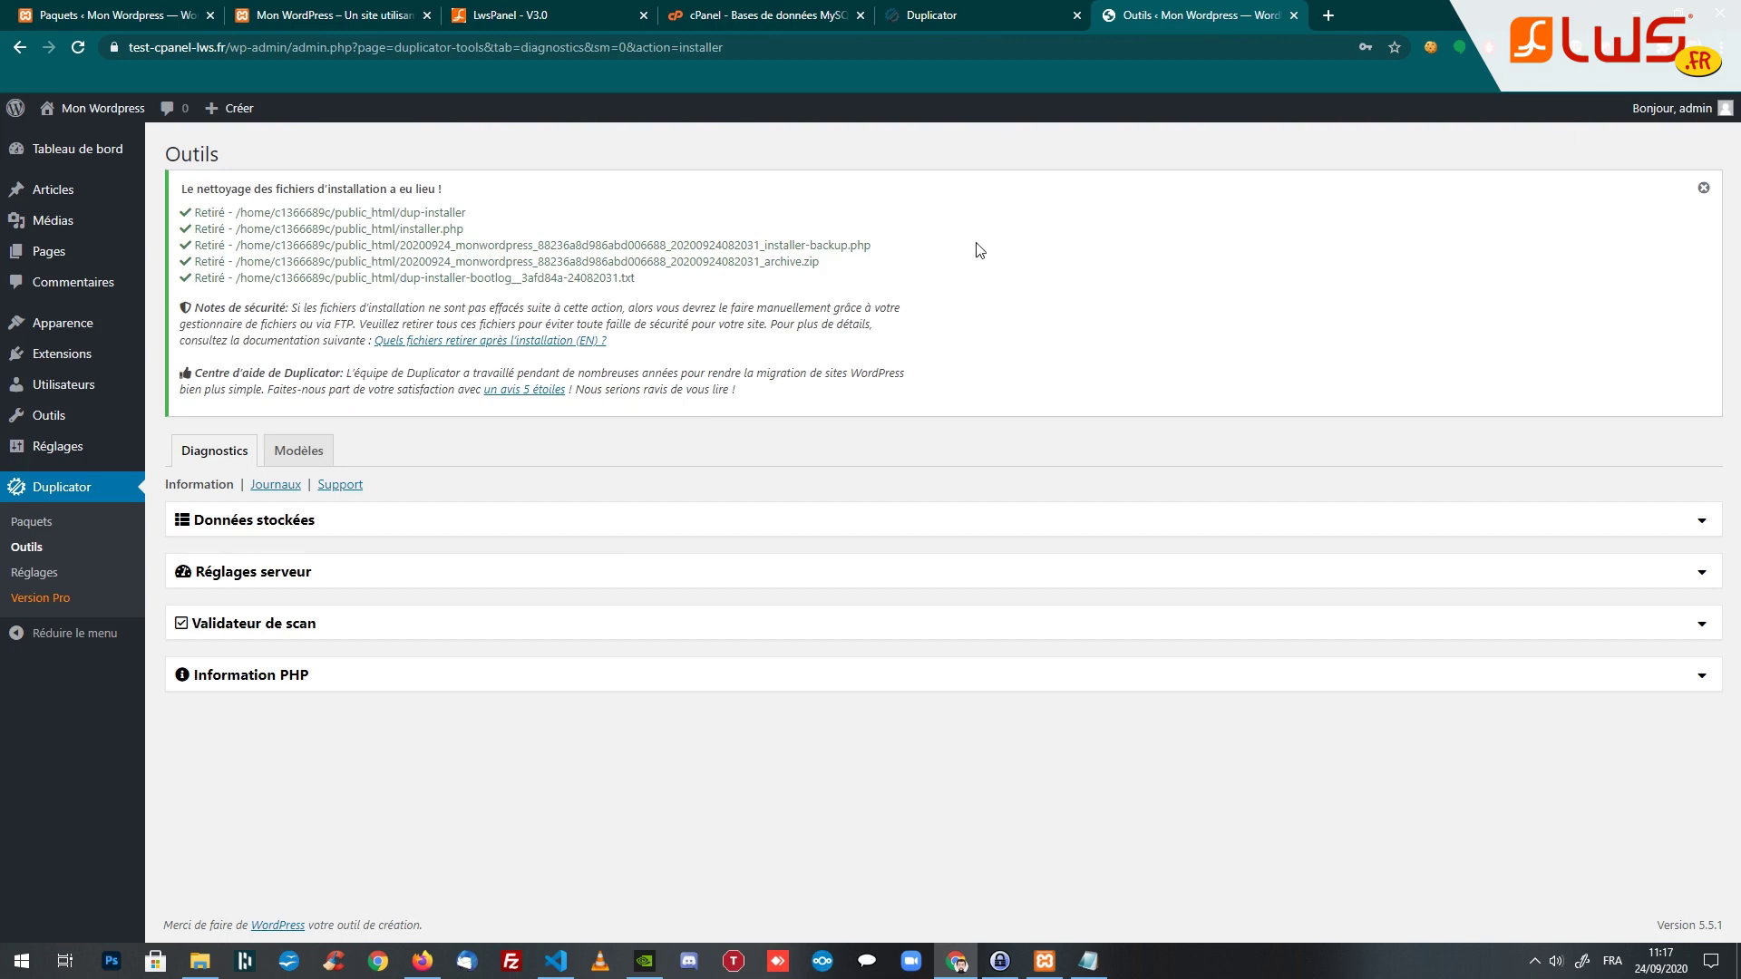
# Open the migrated site's front page in a new browser tab from the WordPress dashboard
pyautogui.moveTo(91, 110)
pyautogui.rightClick(78, 139)
pyautogui.click(136, 149)
pyautogui.hotkey('ctrl', 'Tab')
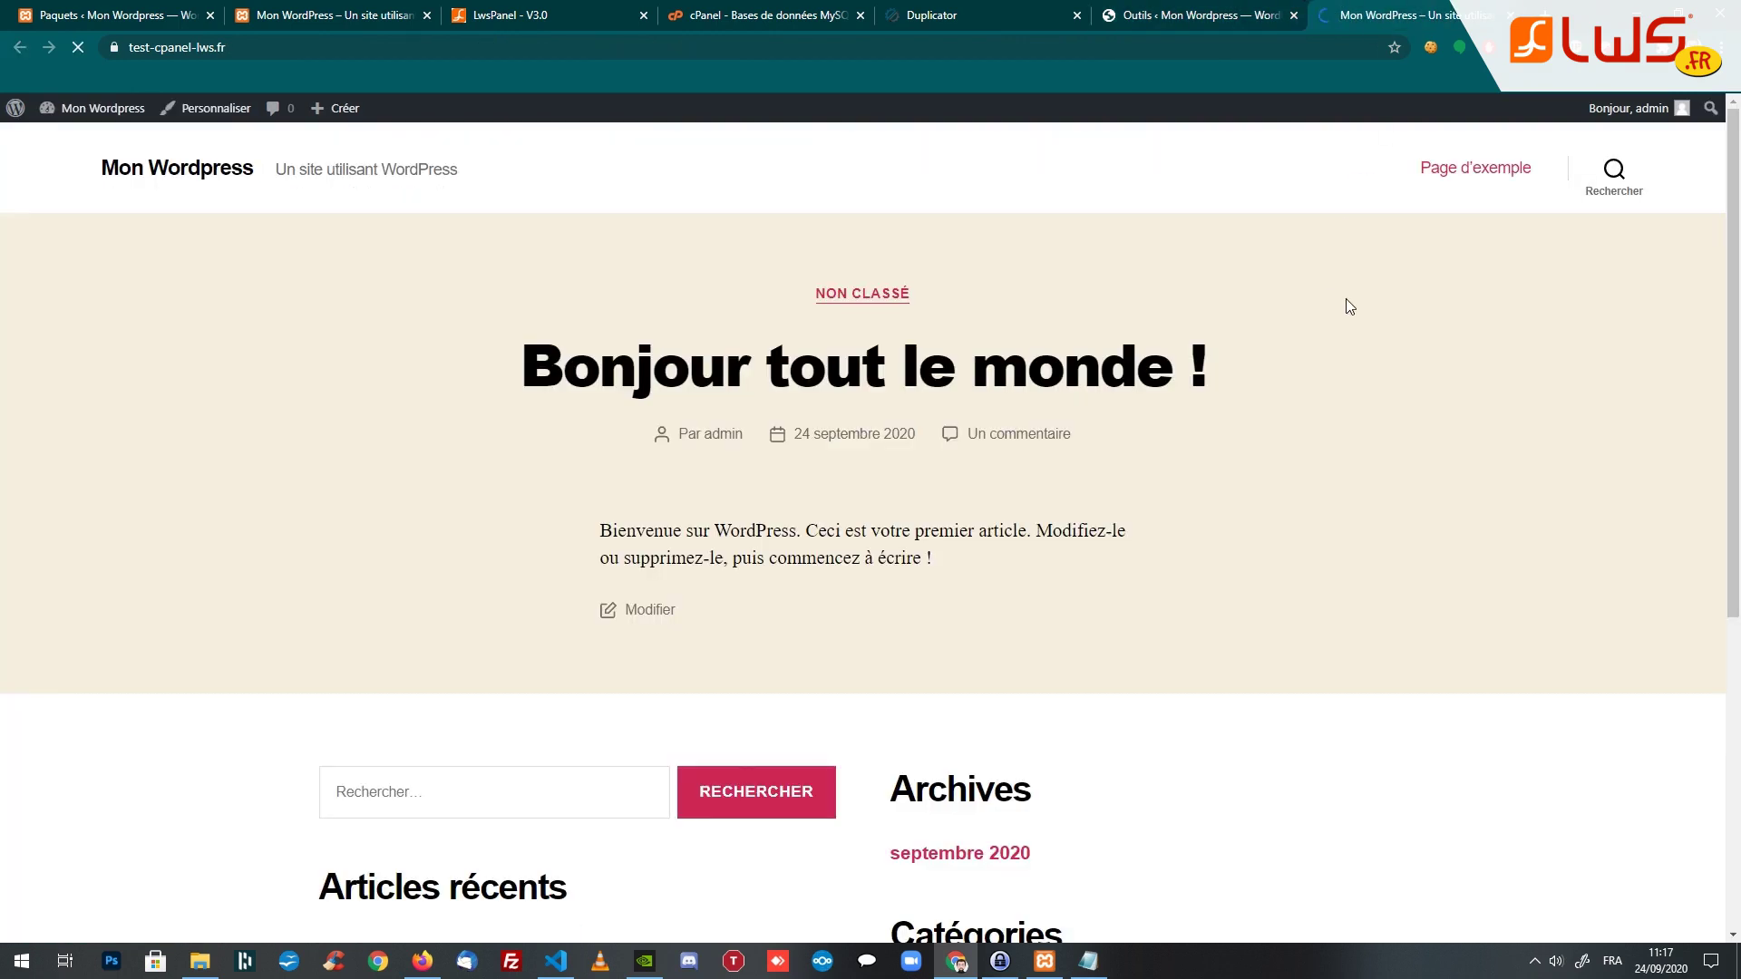